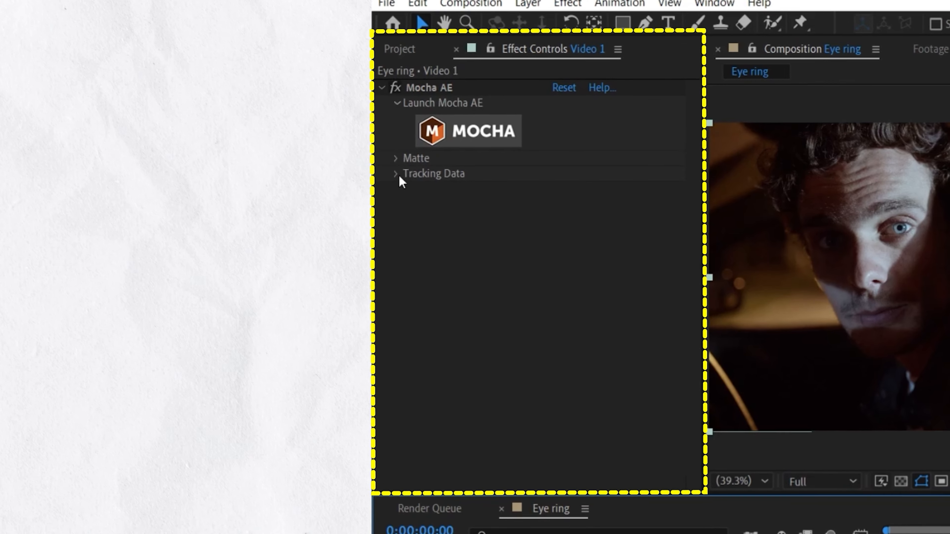
Create Mocha AE track data for Video 1 from the left eye layer.
click(397, 174)
click(566, 183)
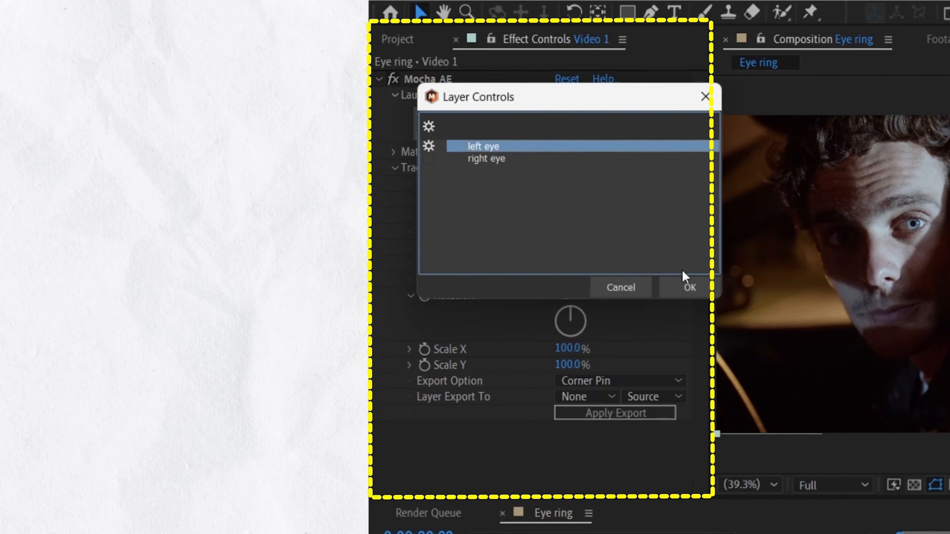
click(690, 289)
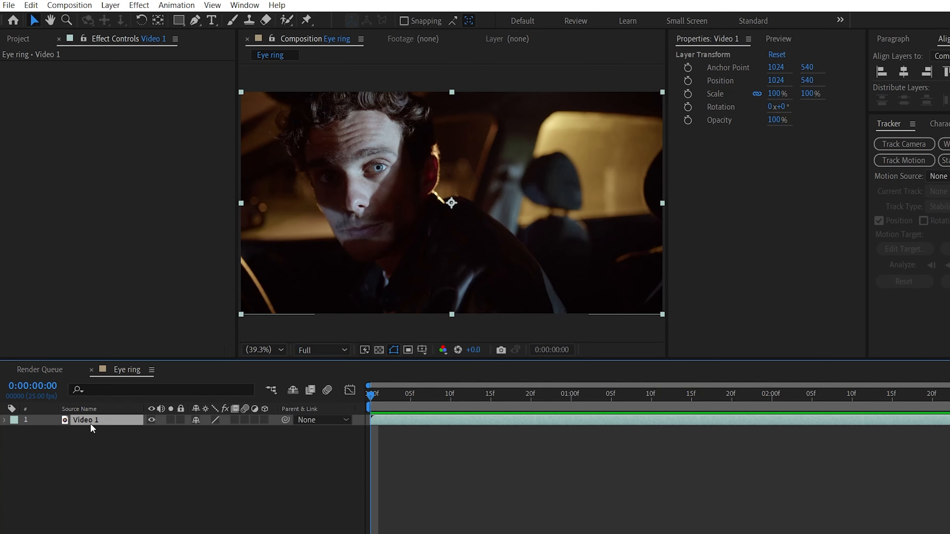
Apply the Mocha AE effect to Video 1 and launch its Mocha tracking window, dismissing the welcome screen.
key(ctrl+space)
text(ocha)
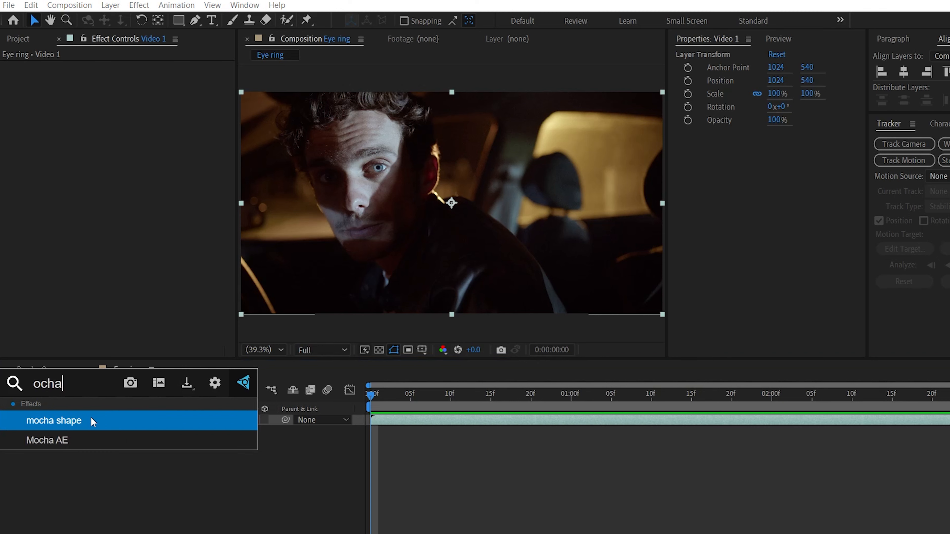
key(Down)
key(Return)
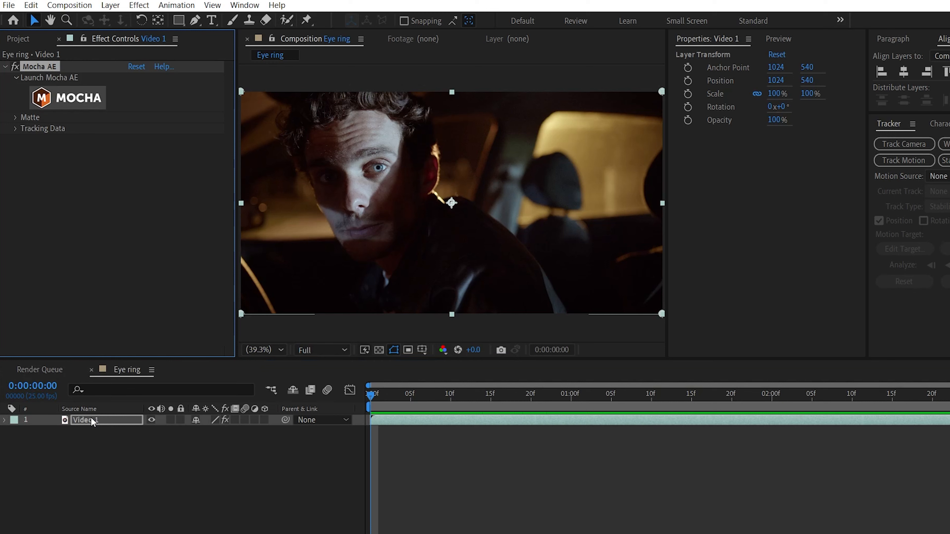
click(68, 101)
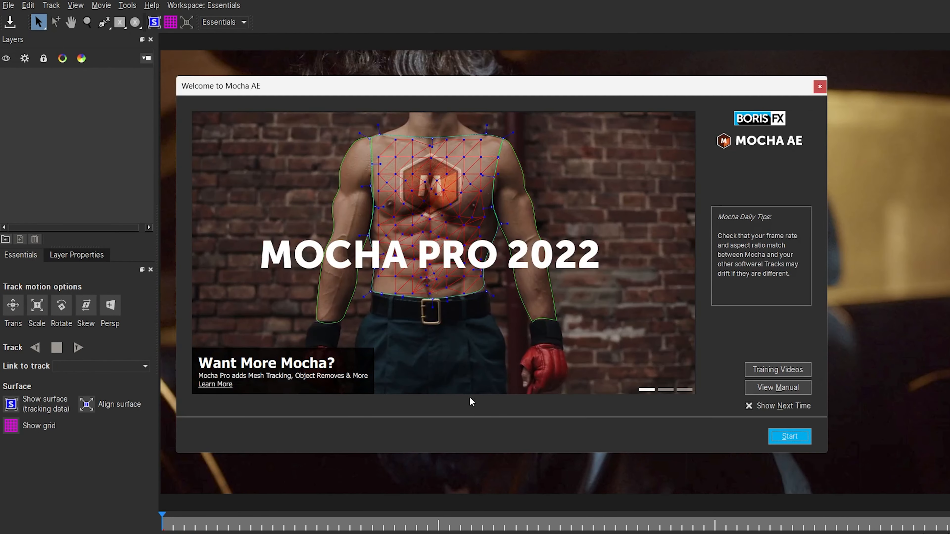
click(820, 87)
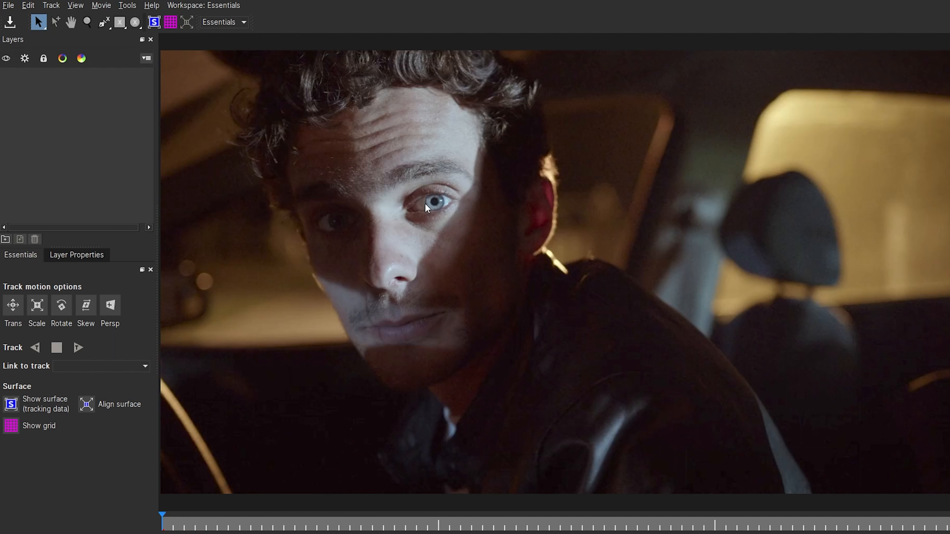
Draw a closed spline around the iris of the brightly lit eye and track it forward with perspective motion included.
click(104, 23)
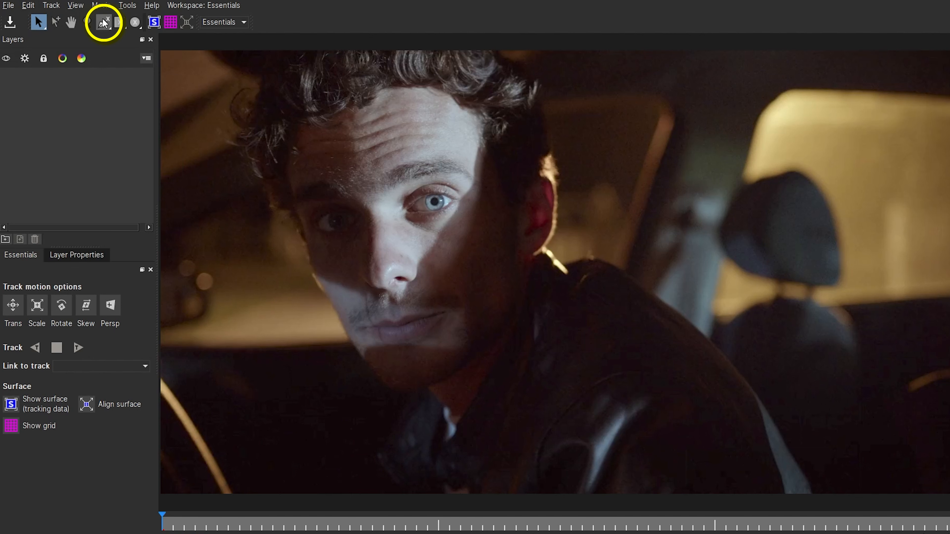
scroll(448, 199, up, 5)
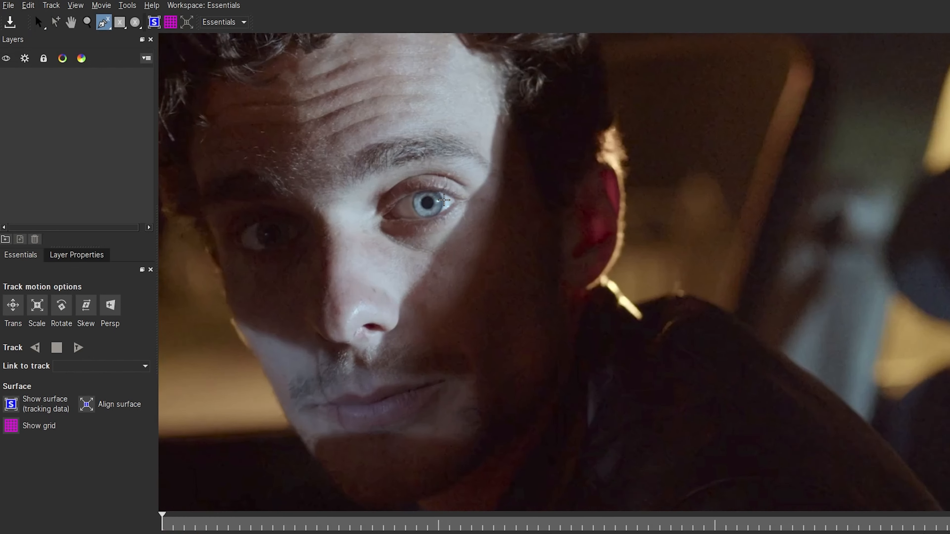
scroll(402, 187, up, 1)
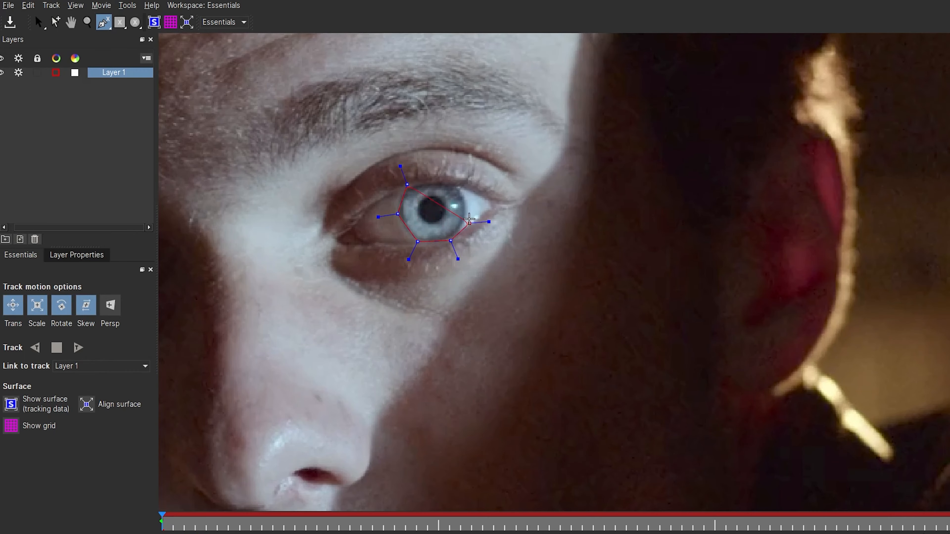
key(s)
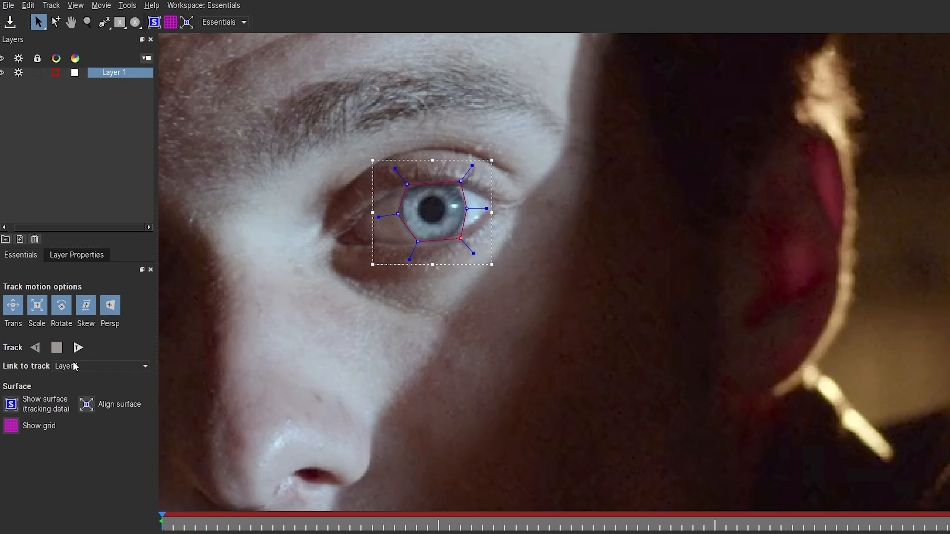
click(78, 348)
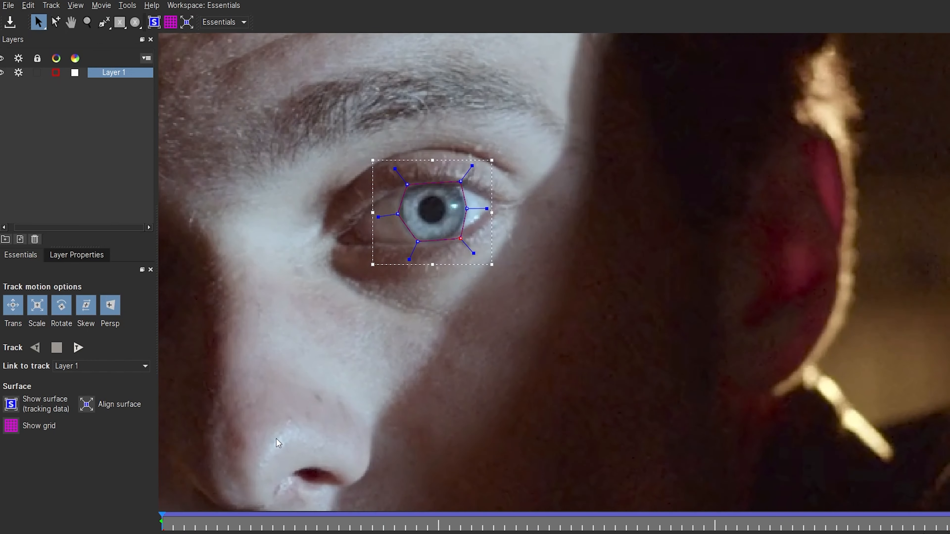
Rename the tracked layer of the brightly lit eye as "right eye".
key(x)
drag(651, 197, 767, 187)
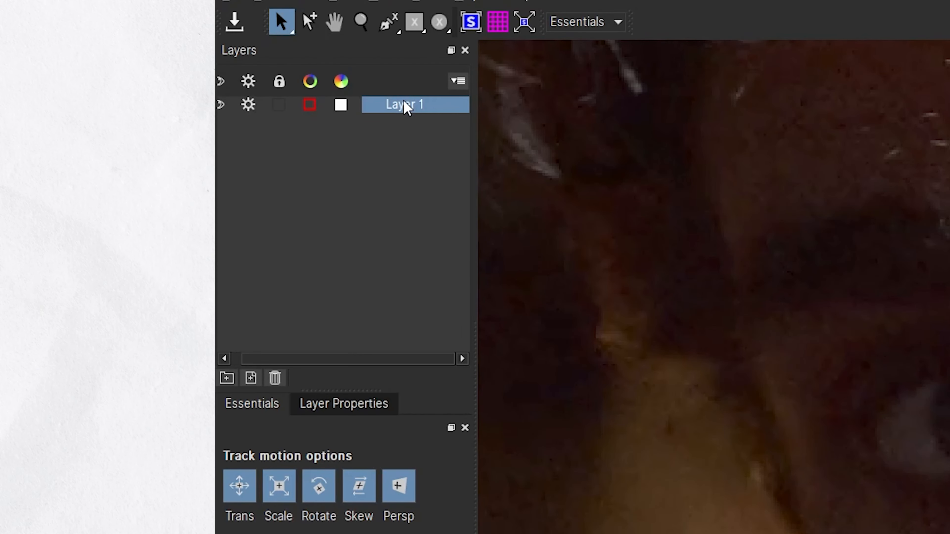
double_click(402, 101)
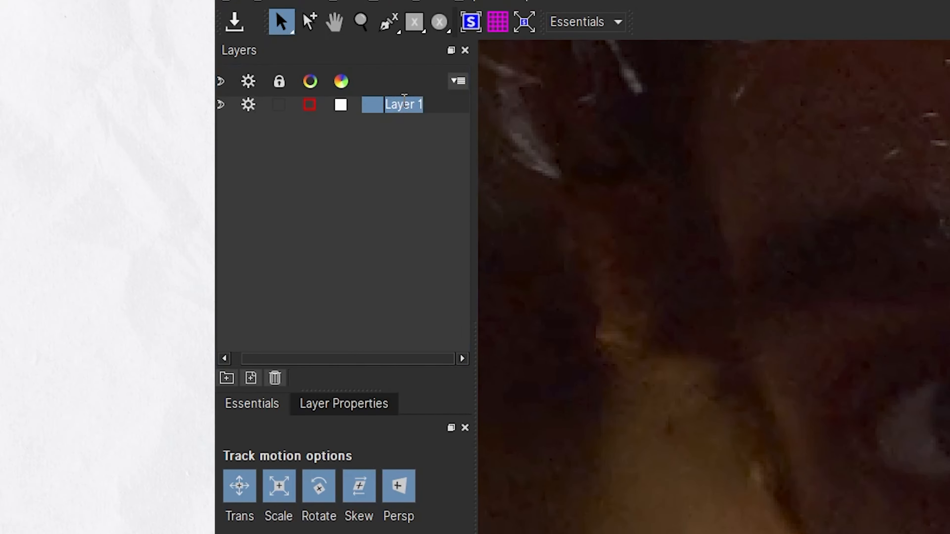
text(right eye)
key(Return)
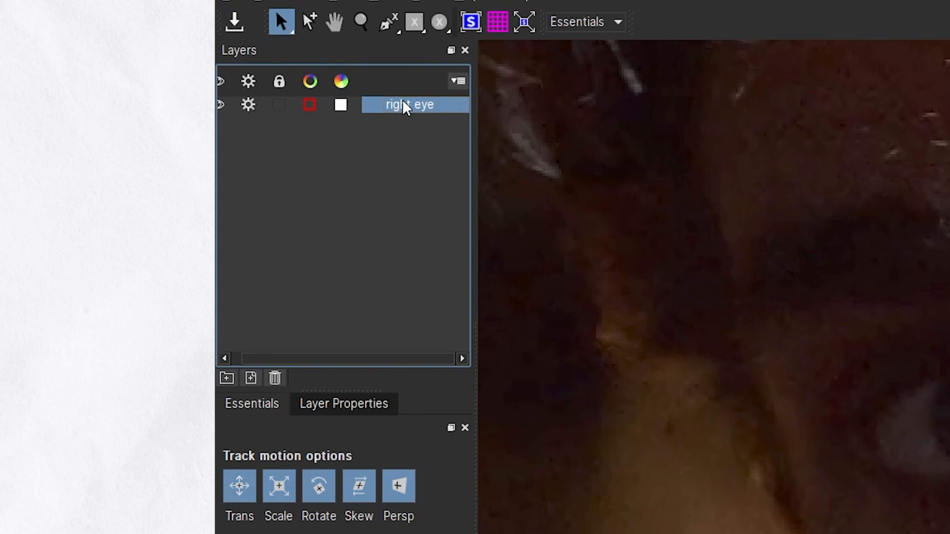
Draw a closed spline around the iris of the shadowed eye, track it forward through the clip and return to the first frame.
click(388, 22)
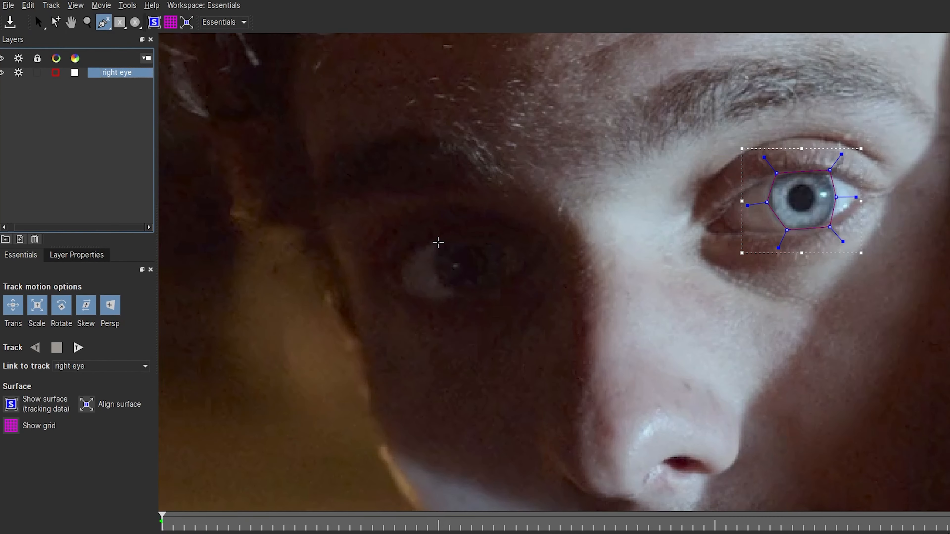
click(437, 242)
click(431, 269)
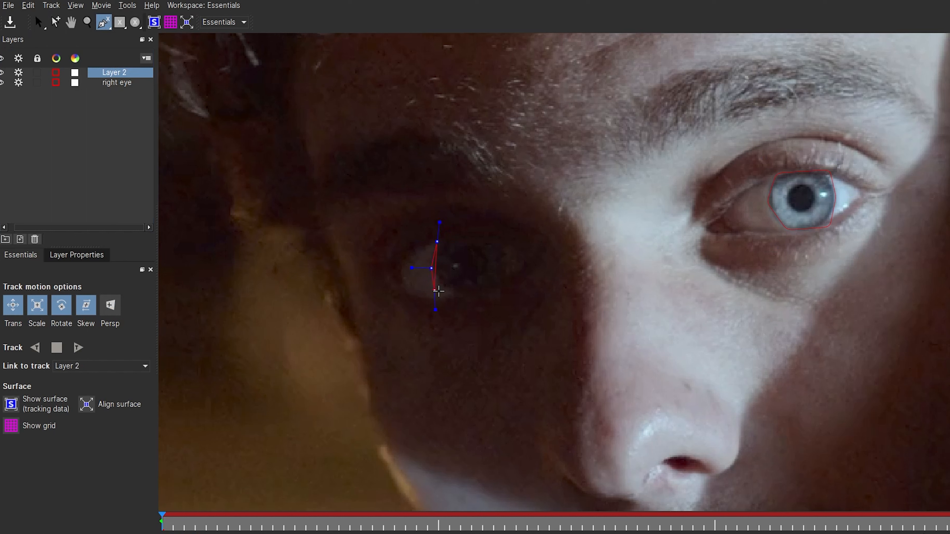
click(441, 291)
click(484, 291)
click(503, 273)
click(507, 237)
click(456, 233)
click(437, 242)
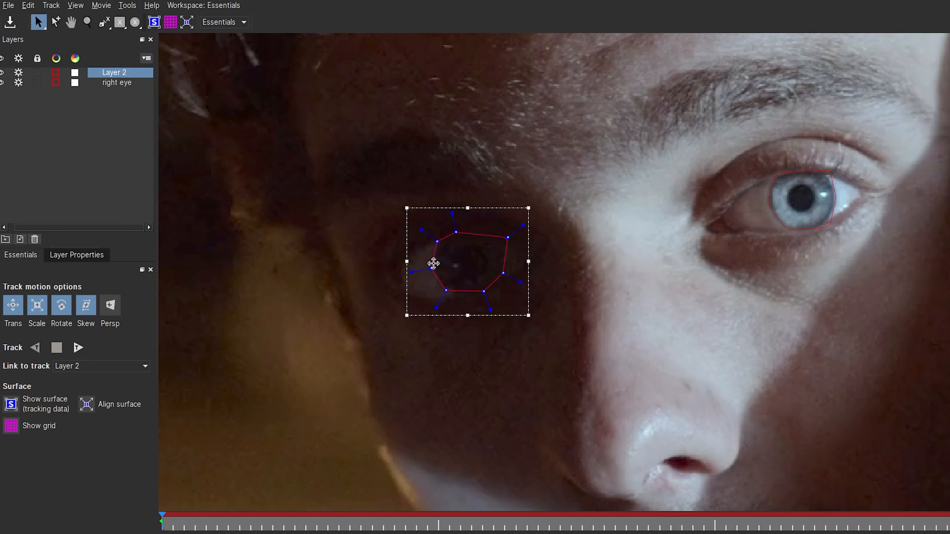
click(79, 347)
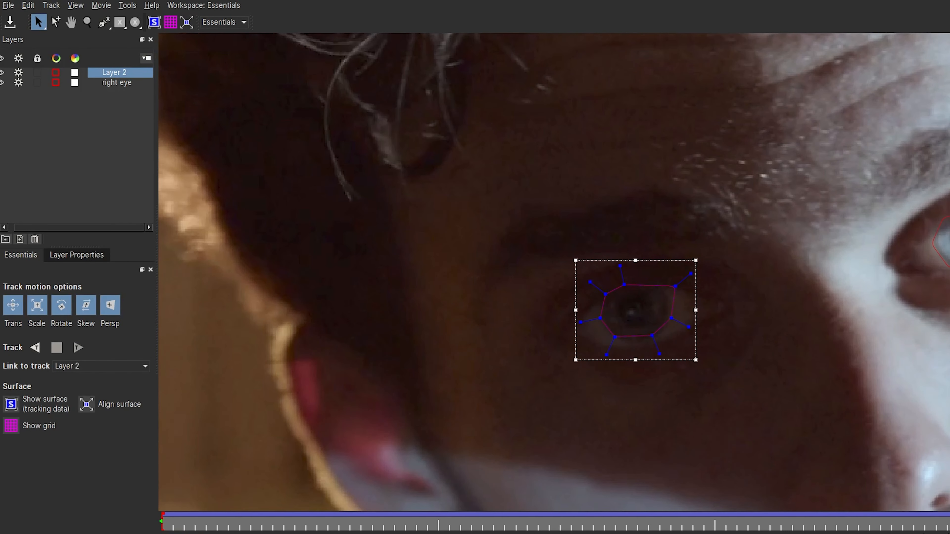
drag(948, 521, 160, 521)
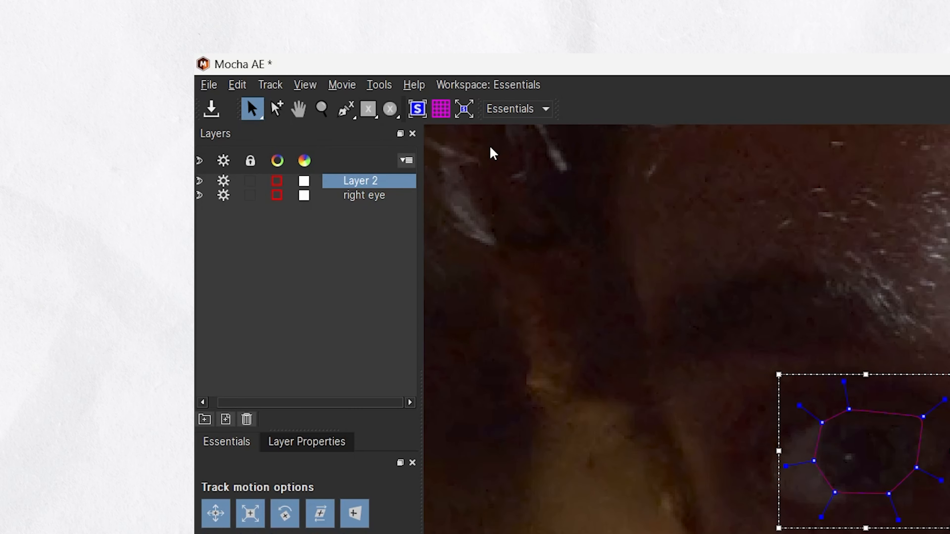
Rename Layer 2 as "left eye" and save the Mocha project.
double_click(365, 180)
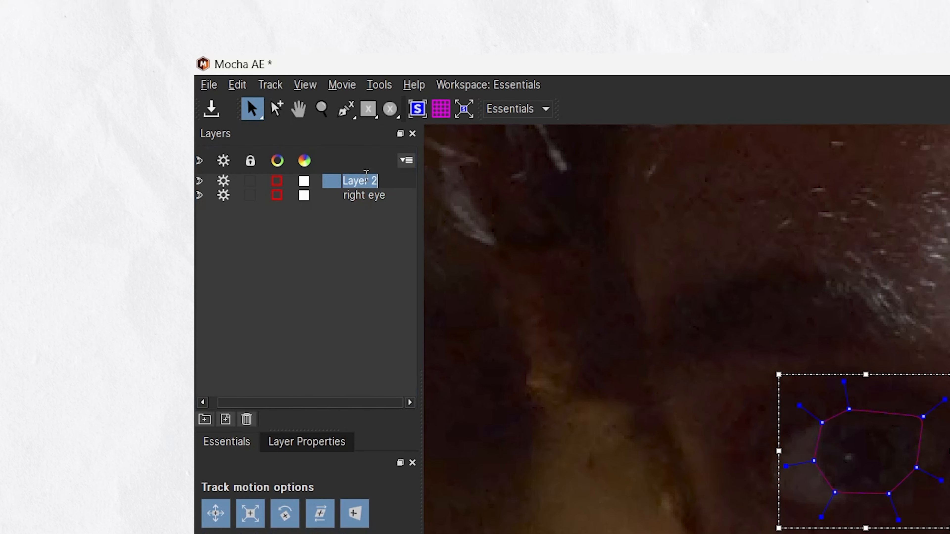
text(left eye)
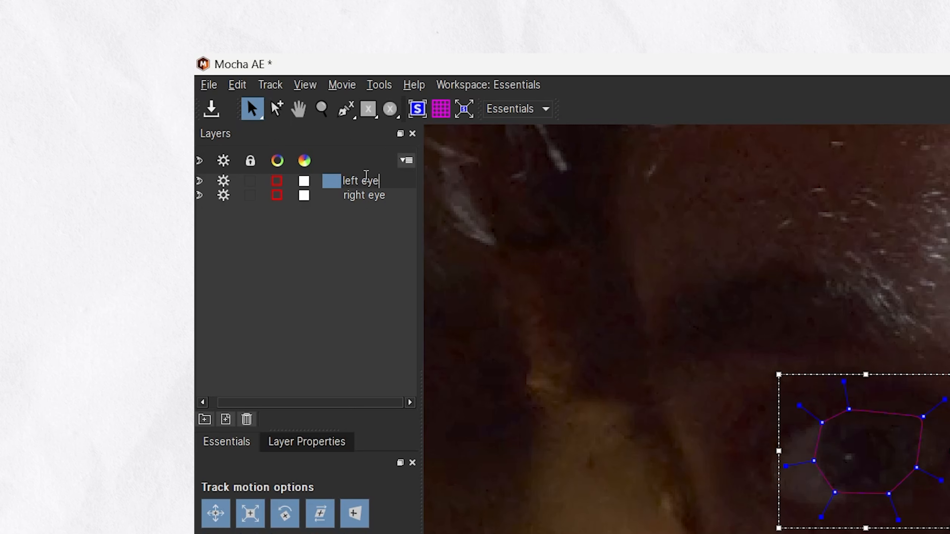
key(Return)
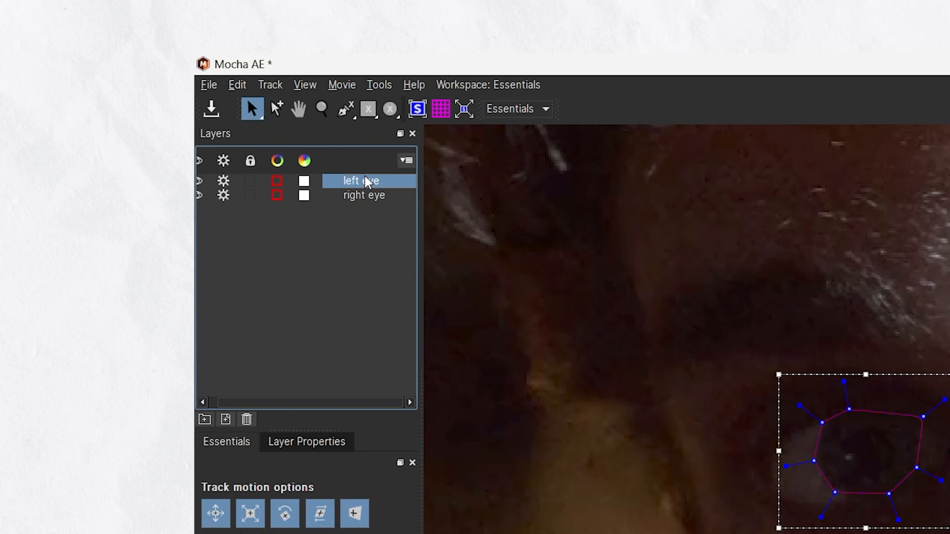
click(212, 109)
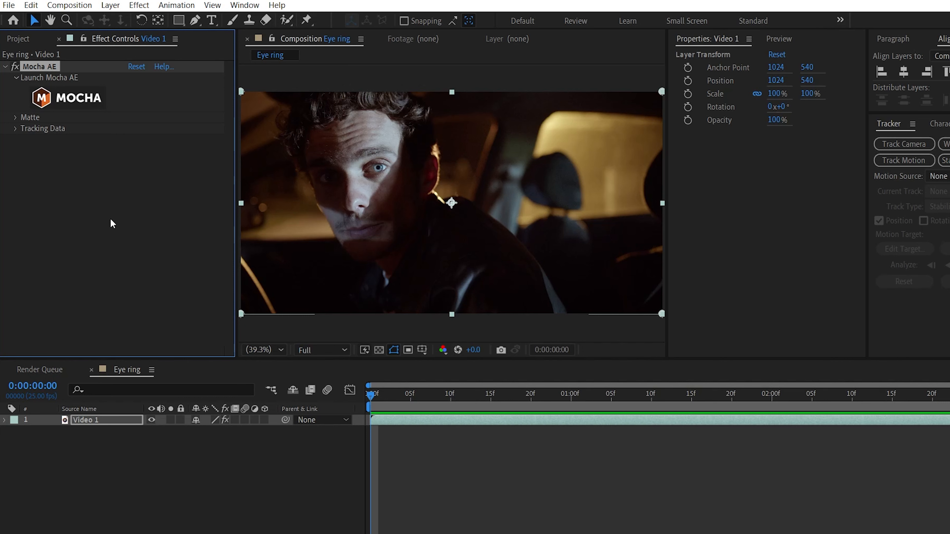
Add two null objects to the Eye ring composition, naming Null 1 "right eye track" and Null 2 "left eye track".
key(ctrl+alt+shift+y)
key(ctrl+alt+shift+y)
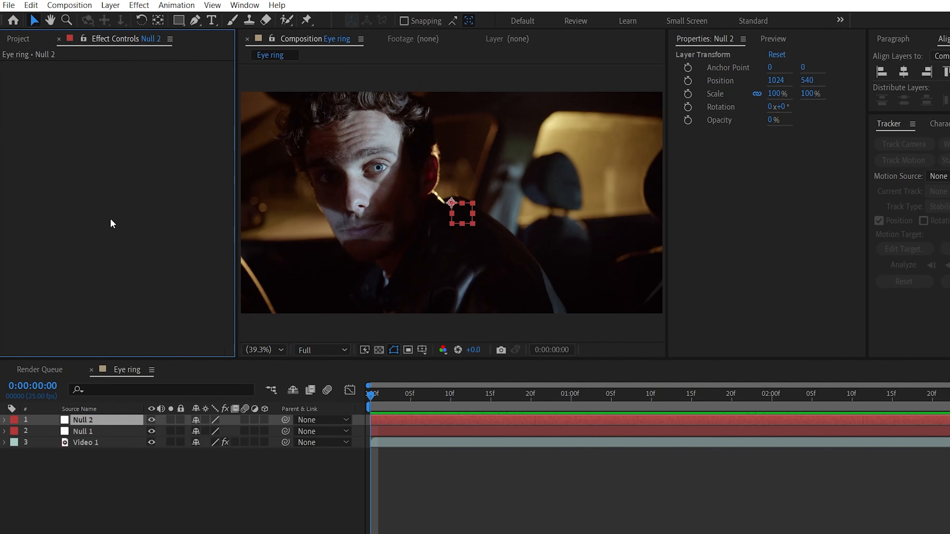
click(86, 431)
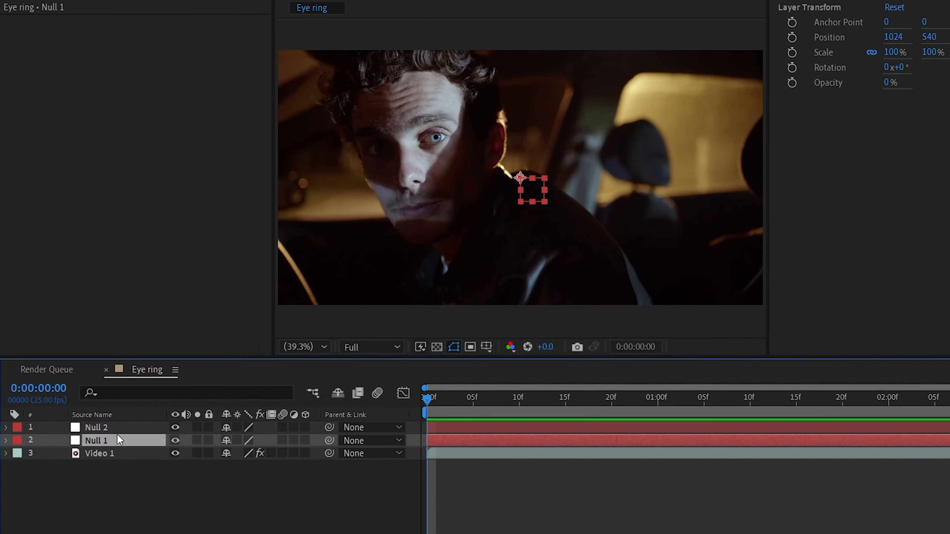
key(Return)
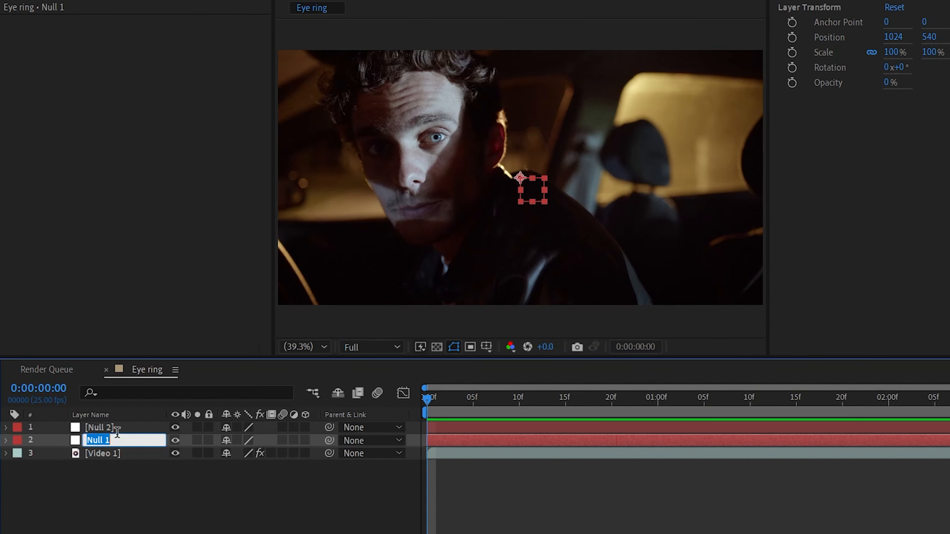
text(right eye track)
key(Return)
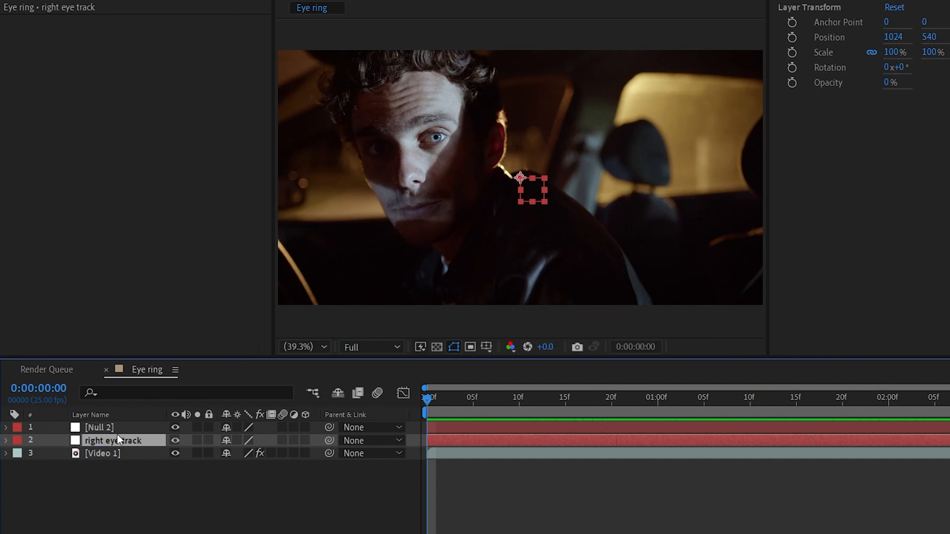
click(115, 424)
key(Return)
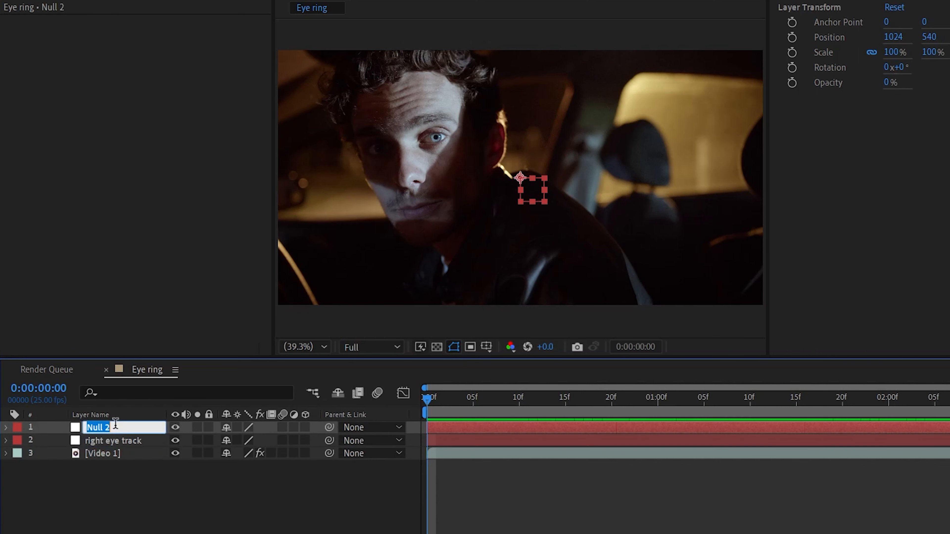
text(left eye track)
key(Return)
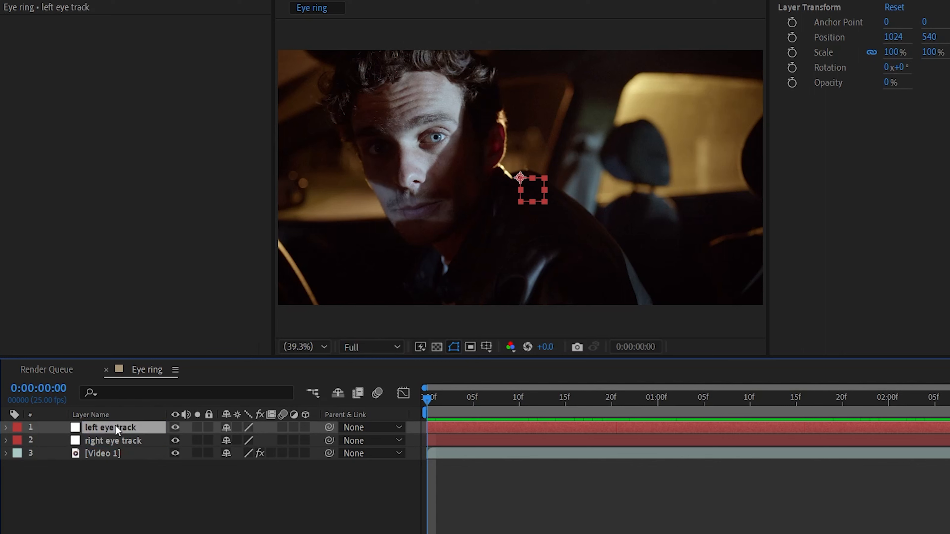
Create track data from the left eye layer in the Mocha AE effect on Video 1.
click(120, 454)
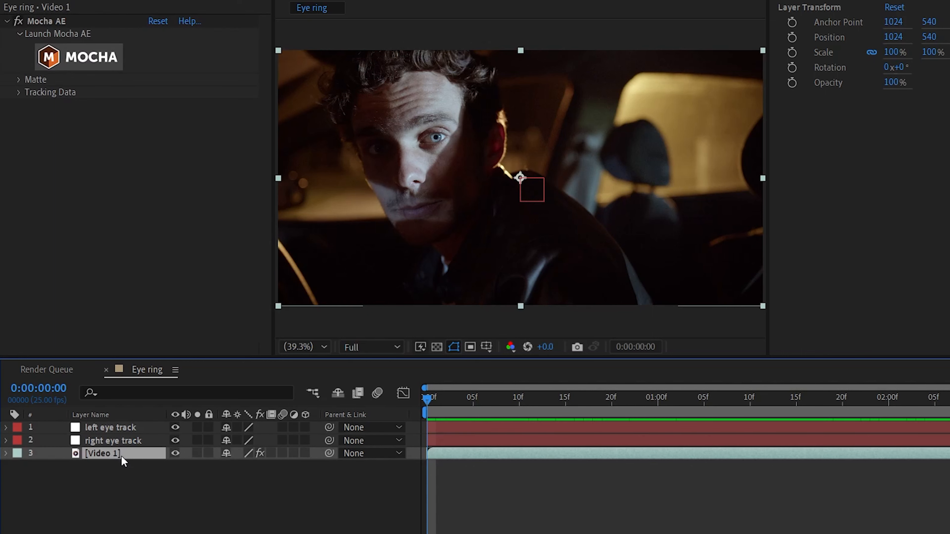
click(19, 92)
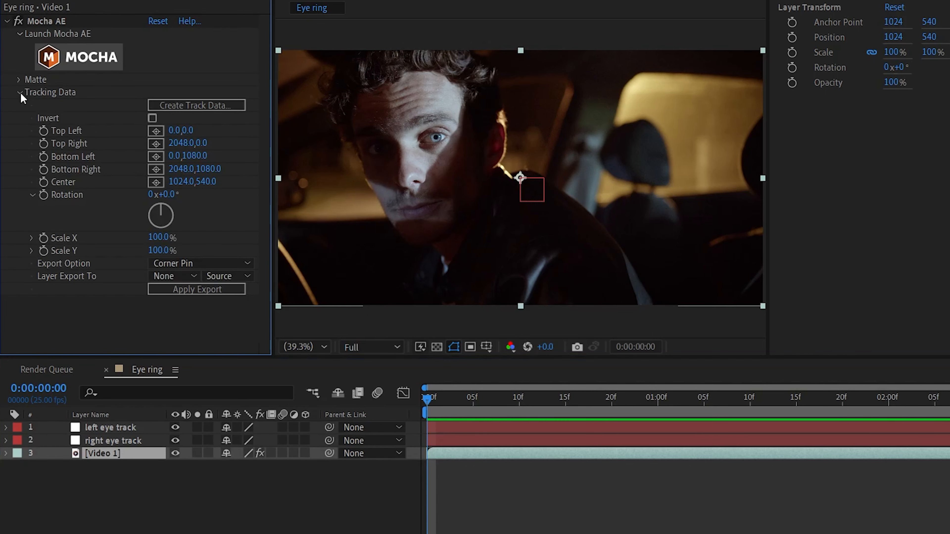
click(158, 101)
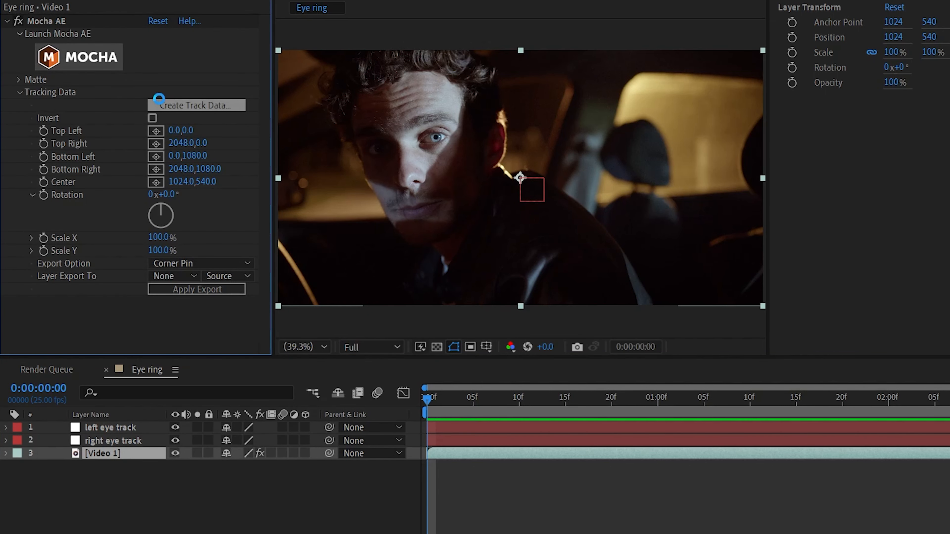
click(98, 75)
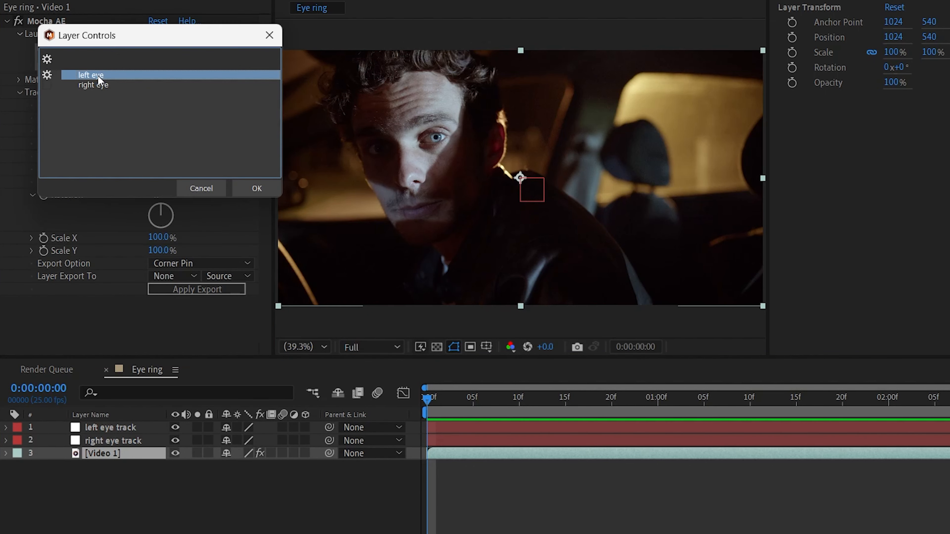
click(258, 188)
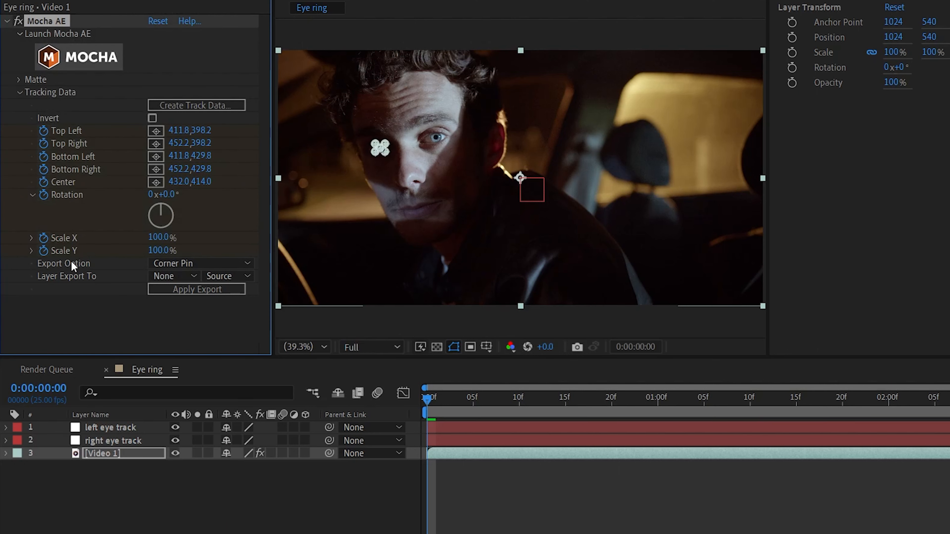
Export the left eye tracking data as Transform to the left eye track null and reveal that layer's keyframes.
click(189, 263)
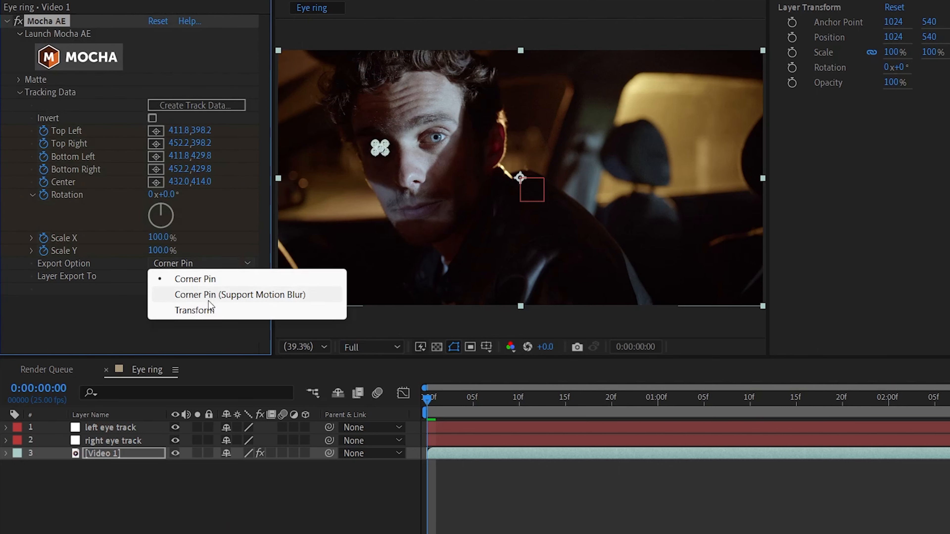
click(208, 309)
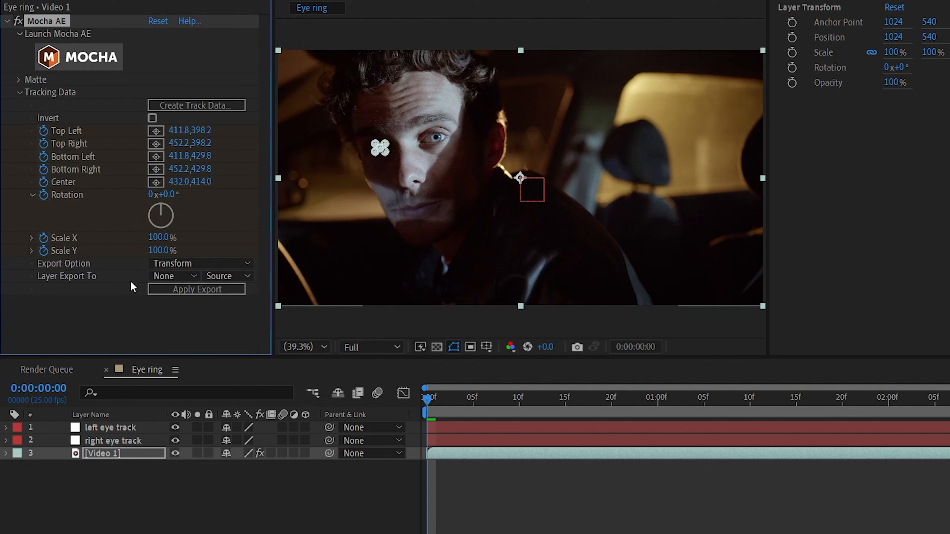
click(160, 276)
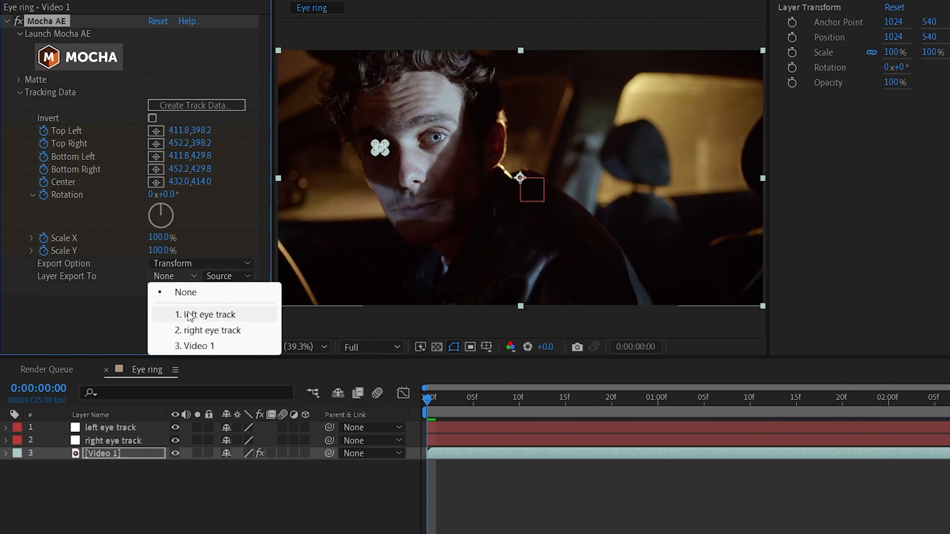
click(190, 315)
click(193, 290)
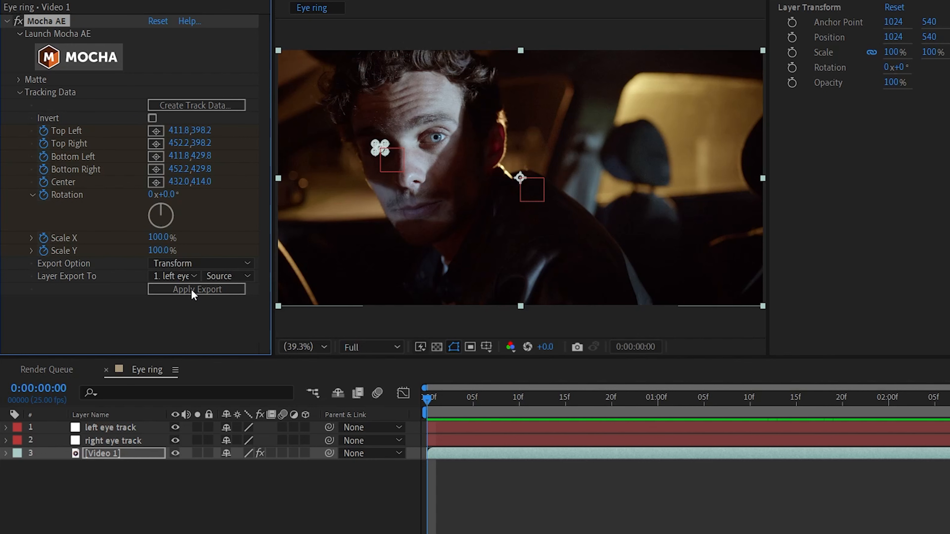
click(131, 427)
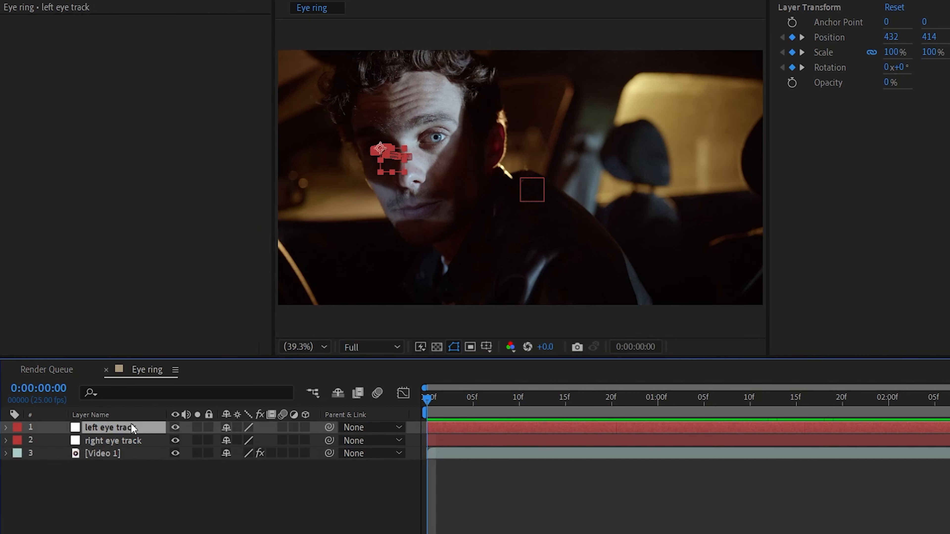
key(u)
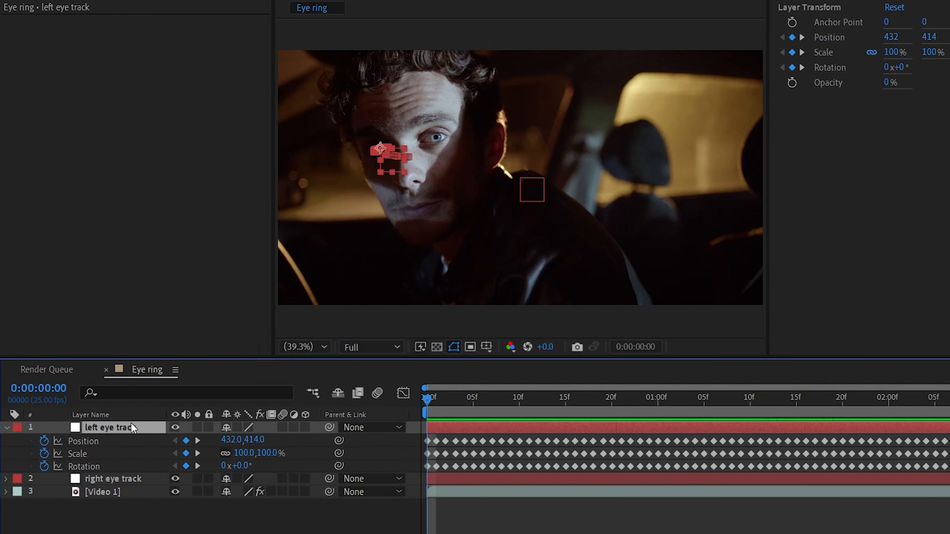
Create track data from the right eye layer in the Mocha AE effect on Video 1.
click(119, 479)
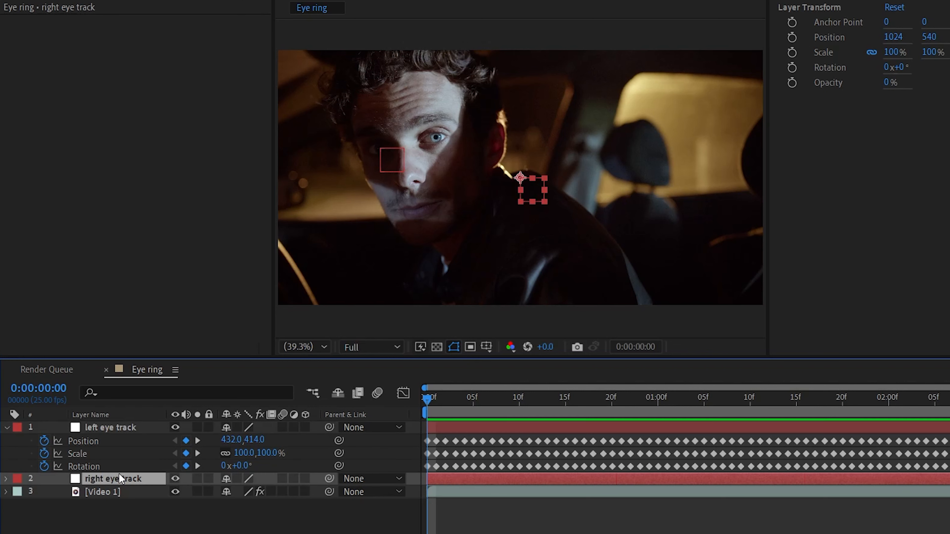
click(121, 491)
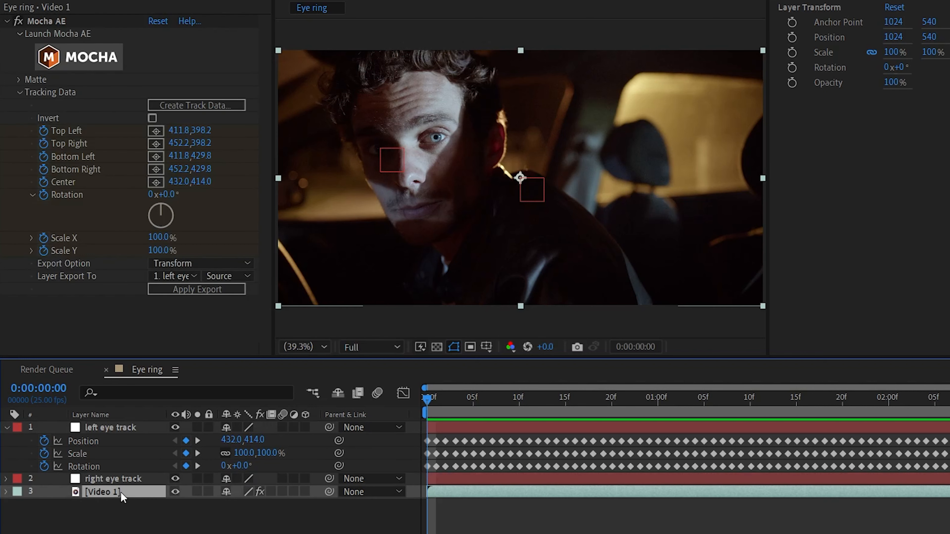
click(162, 104)
click(108, 89)
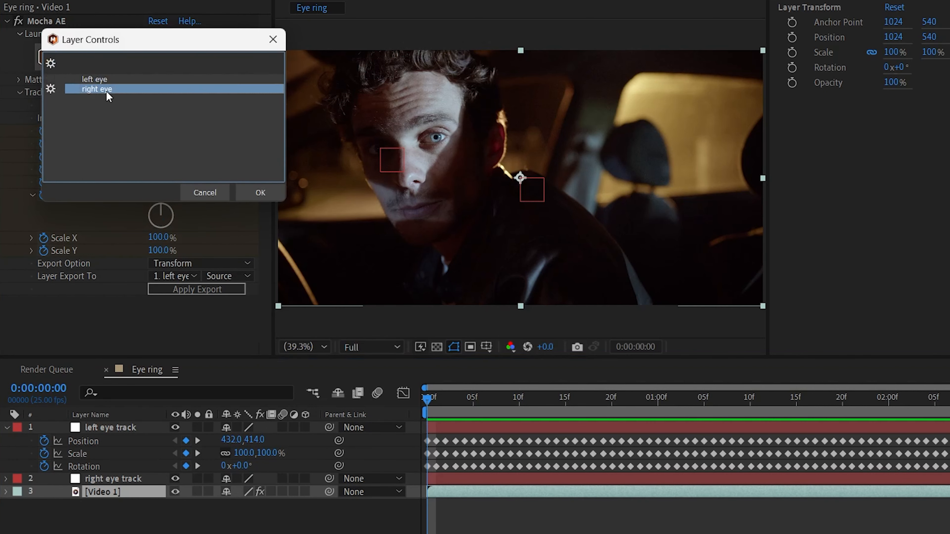
click(266, 189)
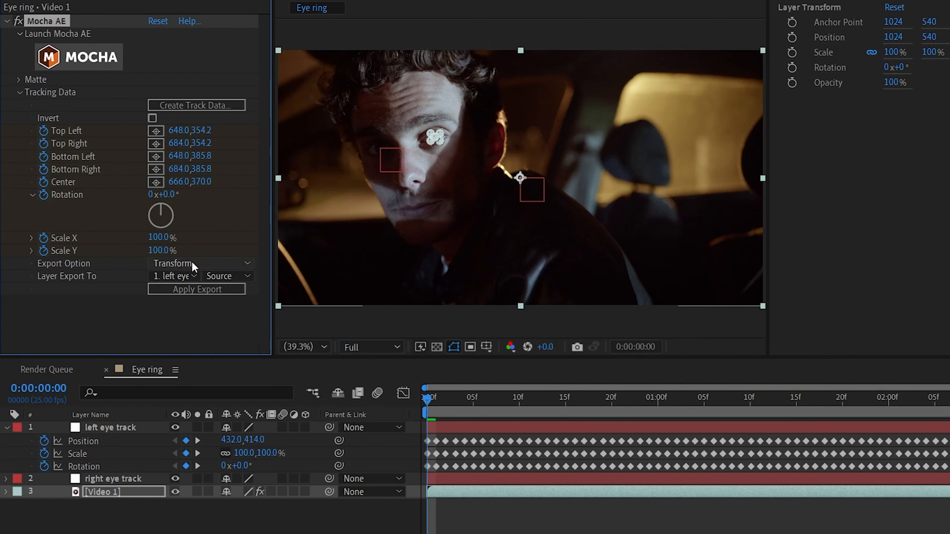
Export the right eye tracking data to the right eye track null and reveal that layer's keyframes.
click(166, 275)
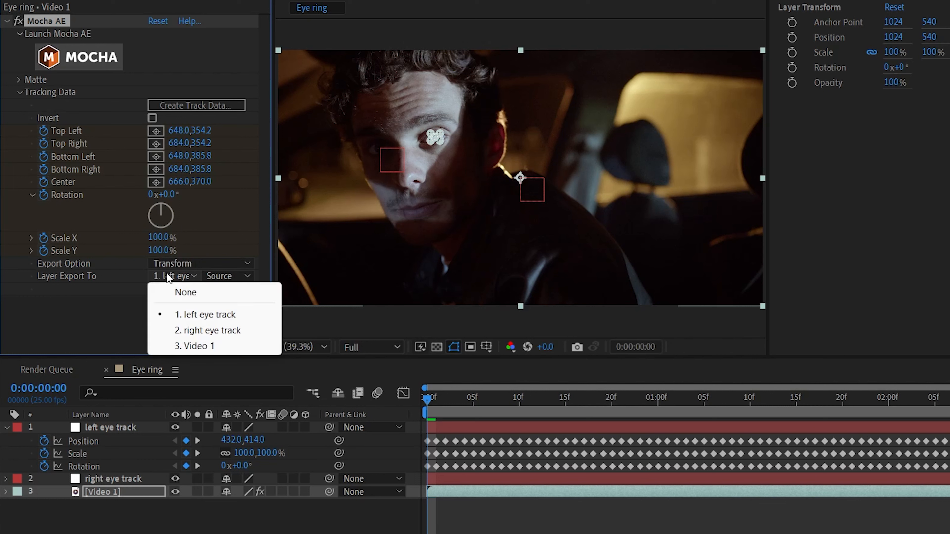
click(194, 330)
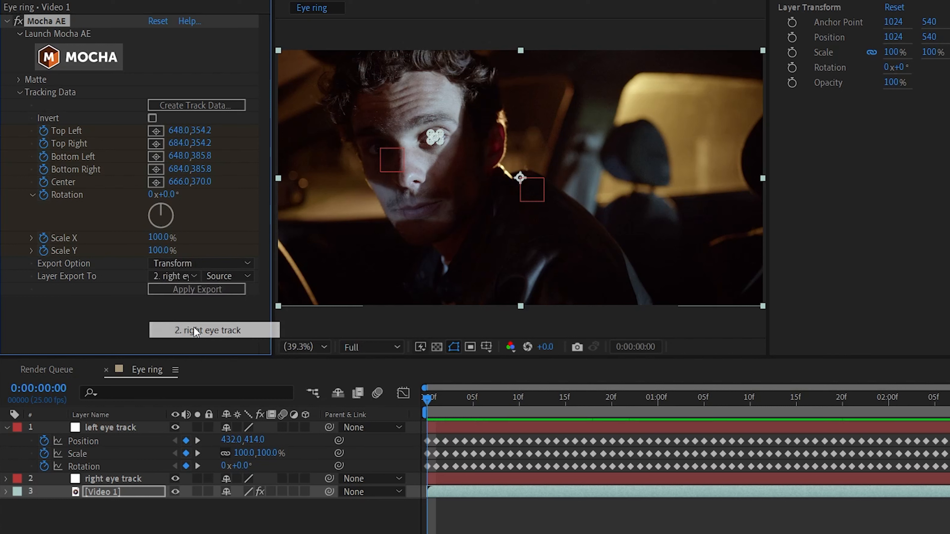
click(200, 294)
click(142, 479)
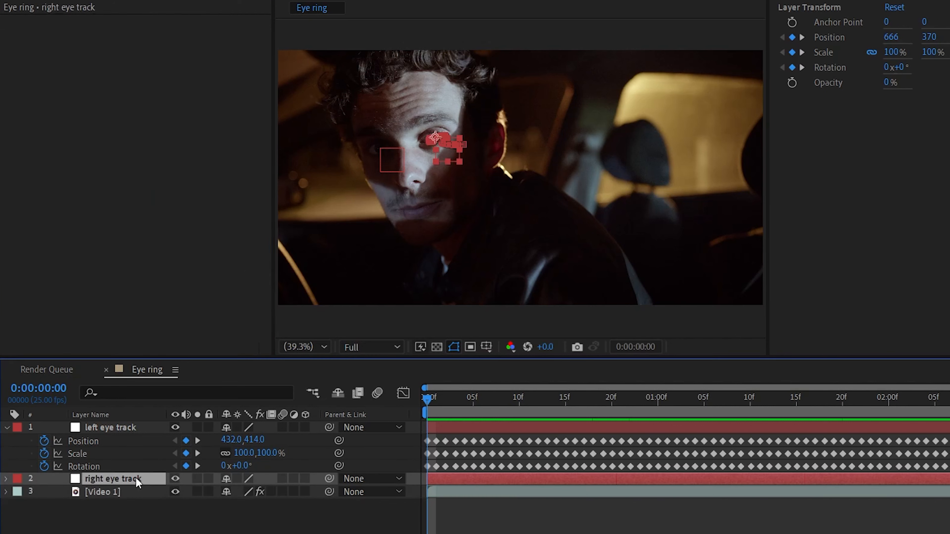
key(u)
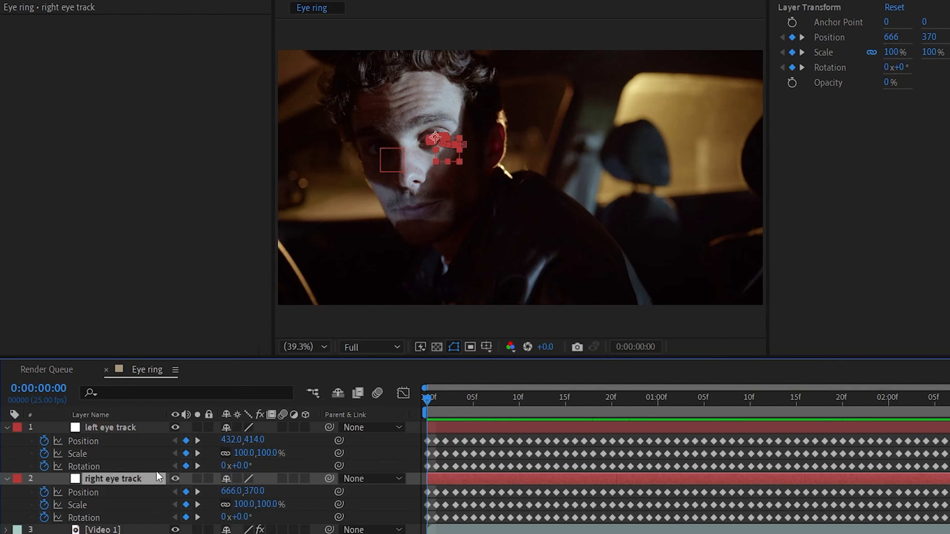
Collapse the properties of both eye track nulls and deselect all layers.
click(7, 427)
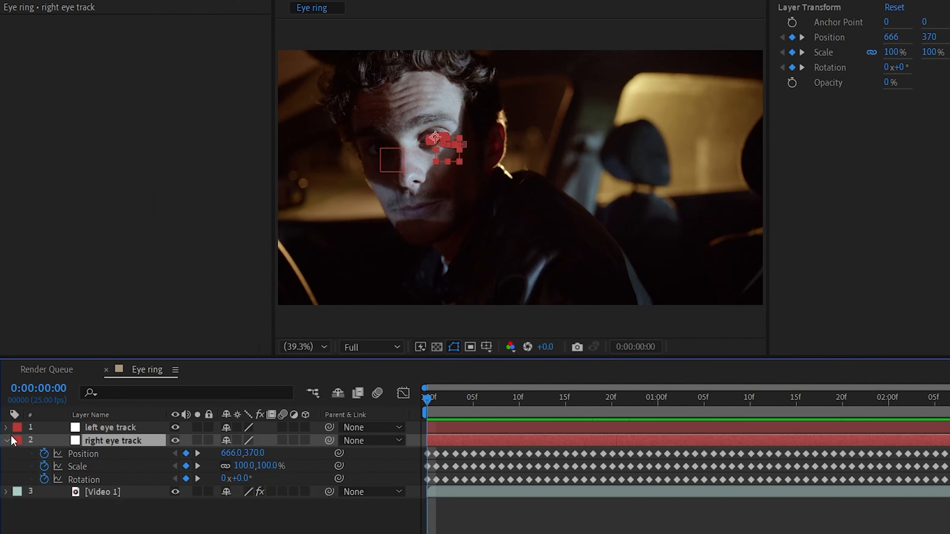
click(6, 441)
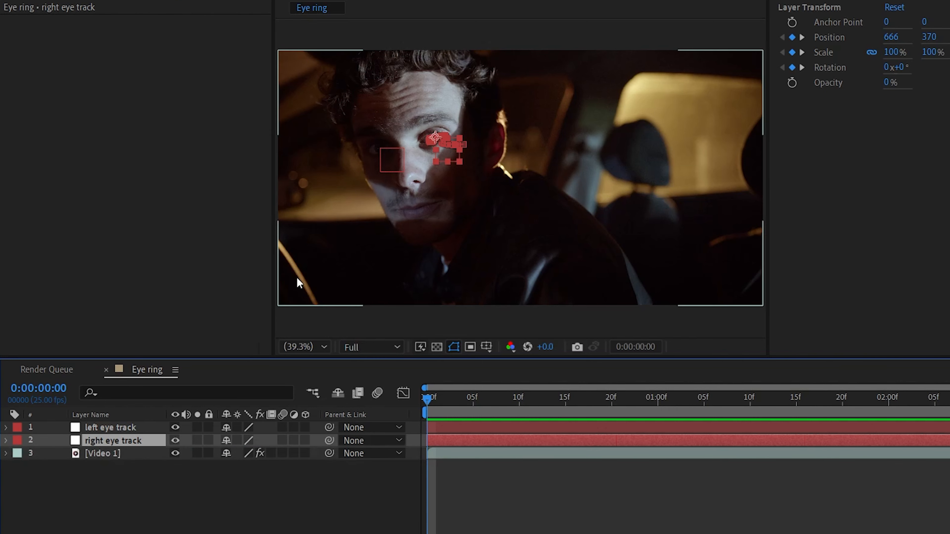
click(150, 472)
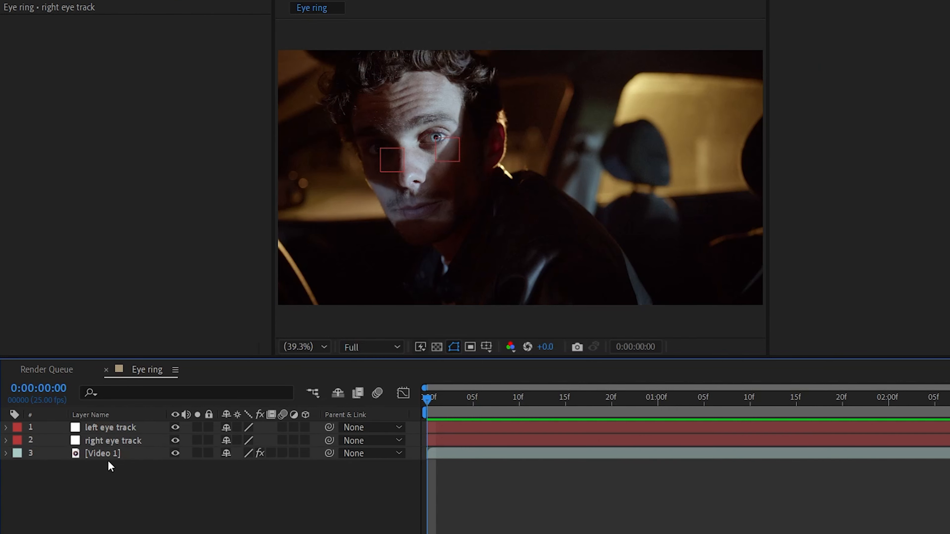
Set up the Pen tool for drawing around the lit eye, with fill None and a stroke width of 0 px.
scroll(455, 120, up, 8)
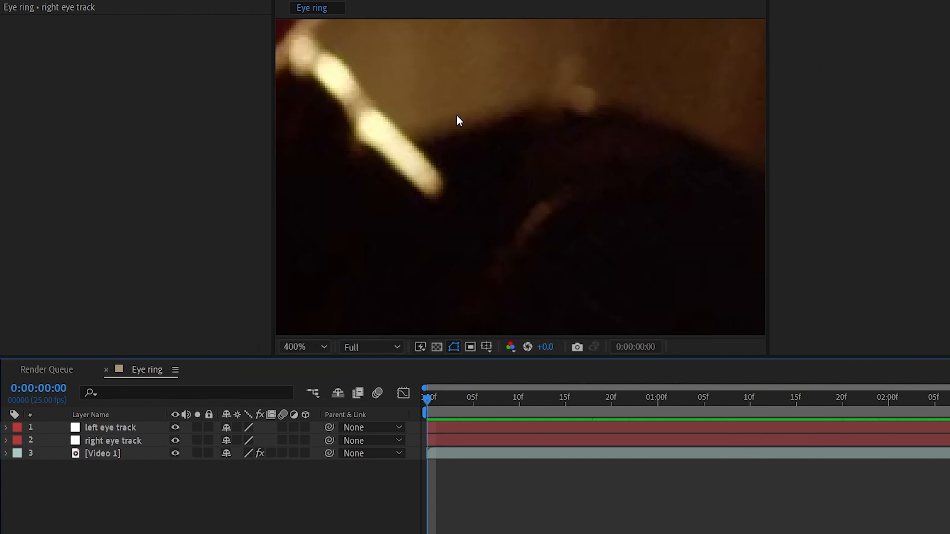
drag(376, 87, 555, 199)
drag(339, 46, 576, 228)
drag(368, 64, 623, 256)
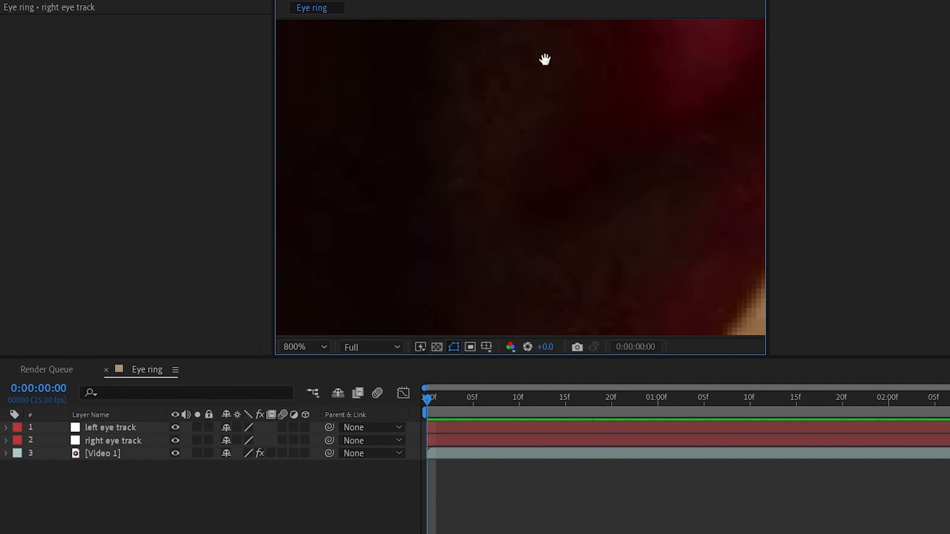
drag(545, 59, 550, 179)
scroll(551, 180, down, 4)
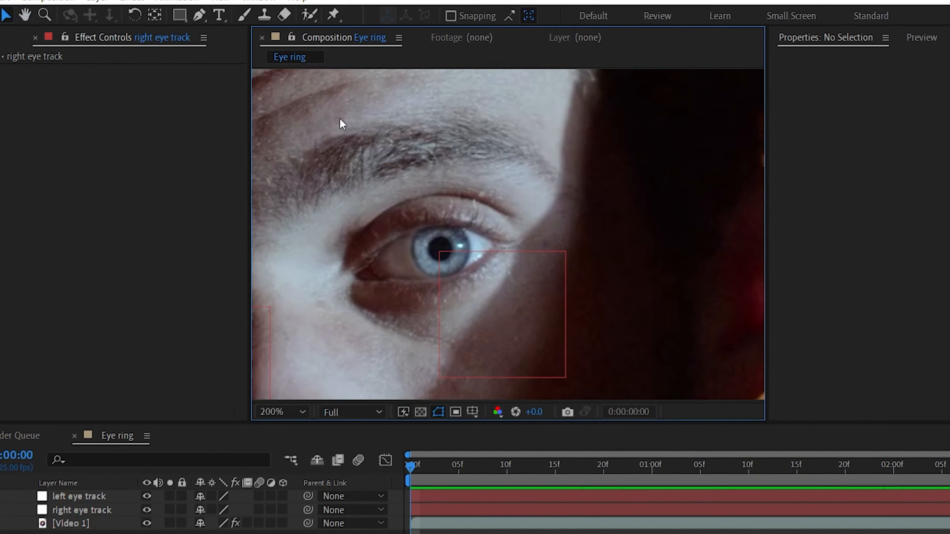
click(211, 1)
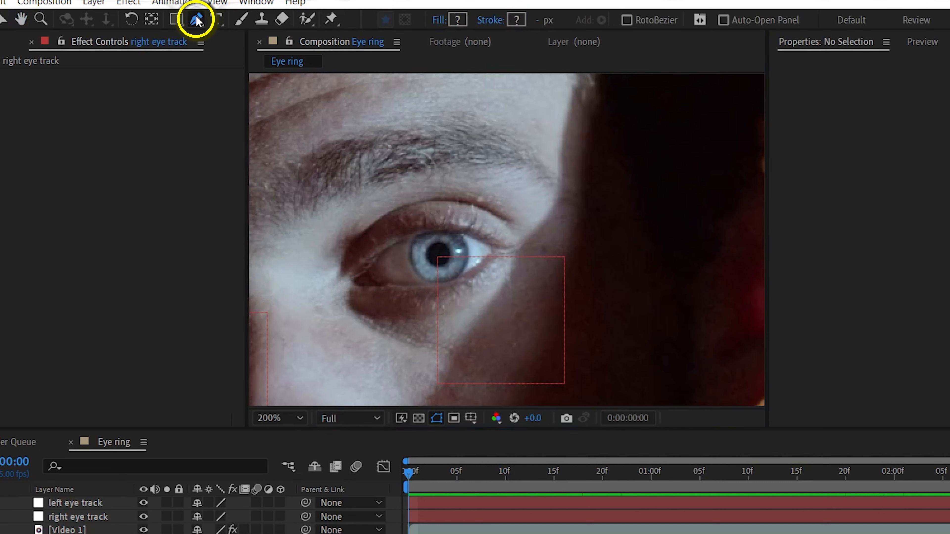
click(434, 21)
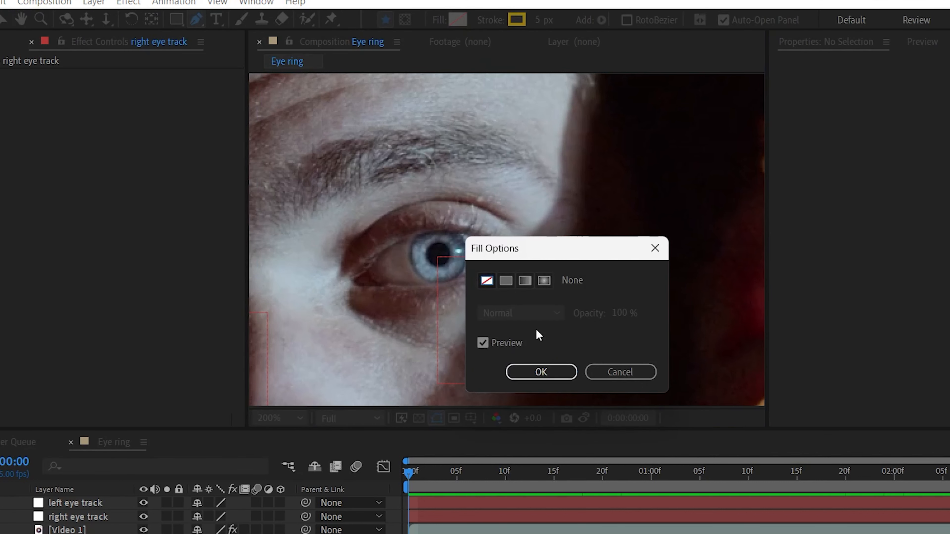
click(542, 380)
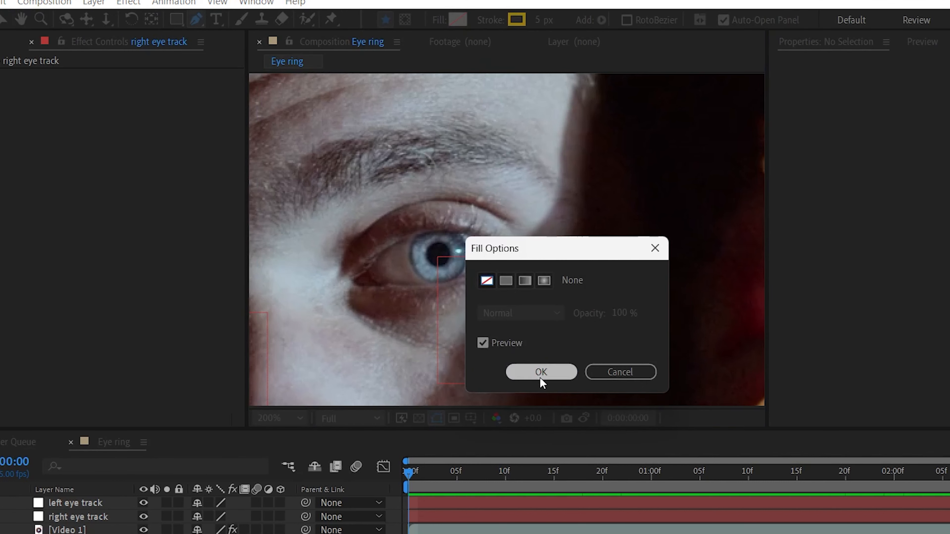
click(539, 18)
text(0)
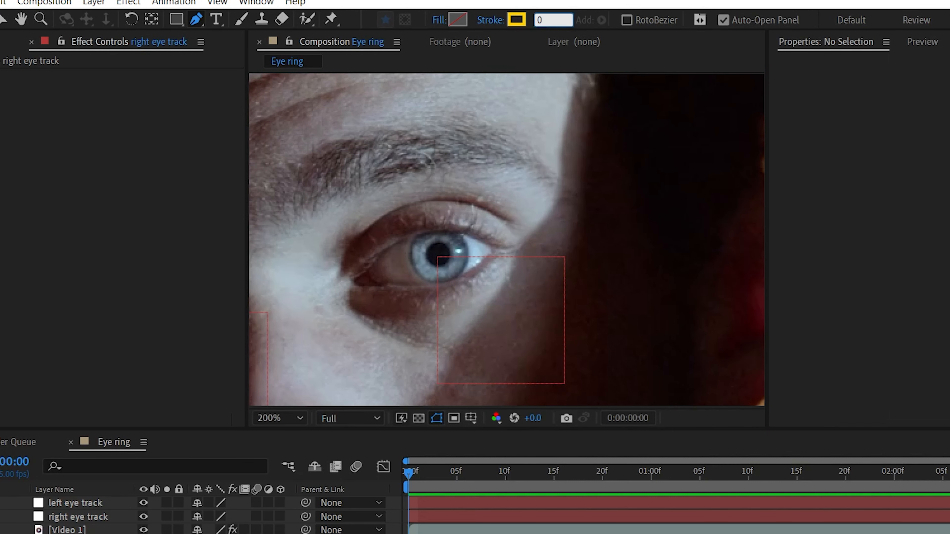
key(Return)
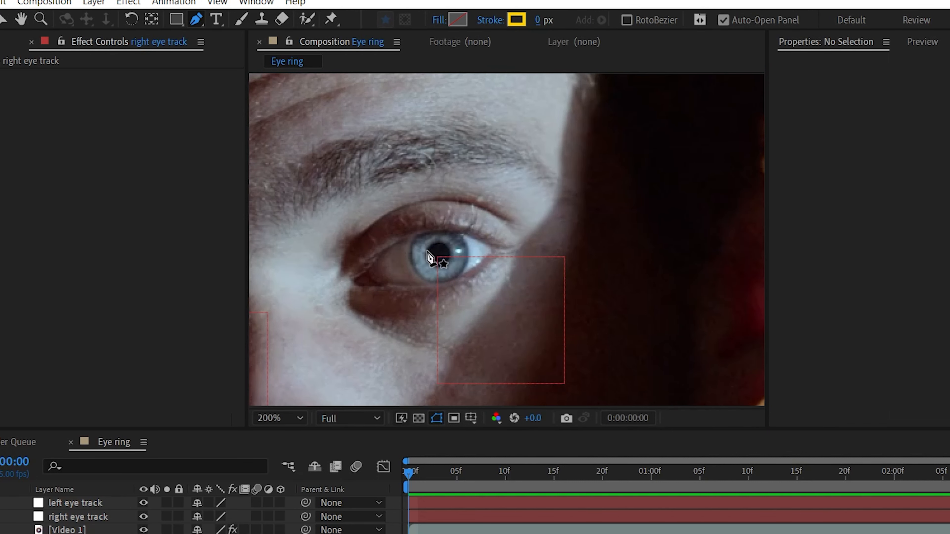
Draw an open curved path around the sides and lower edge of the lit eye's iris, leaving the top open.
scroll(428, 253, up, 1)
drag(367, 195, 445, 235)
click(394, 185)
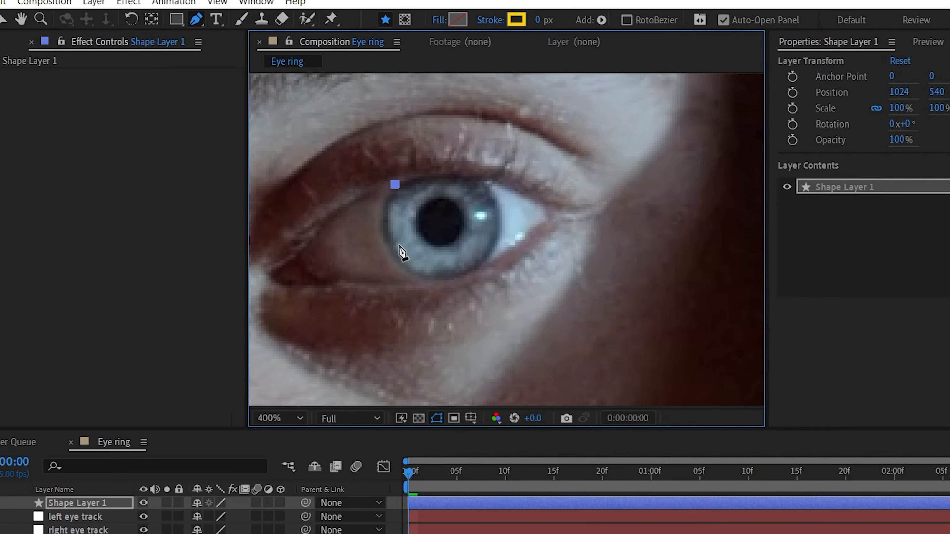
drag(390, 252, 407, 292)
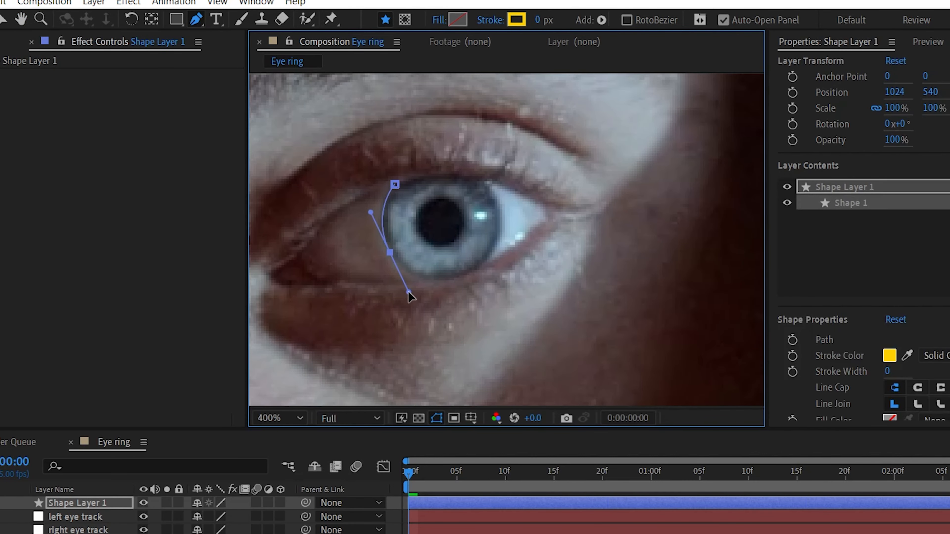
click(461, 279)
click(502, 208)
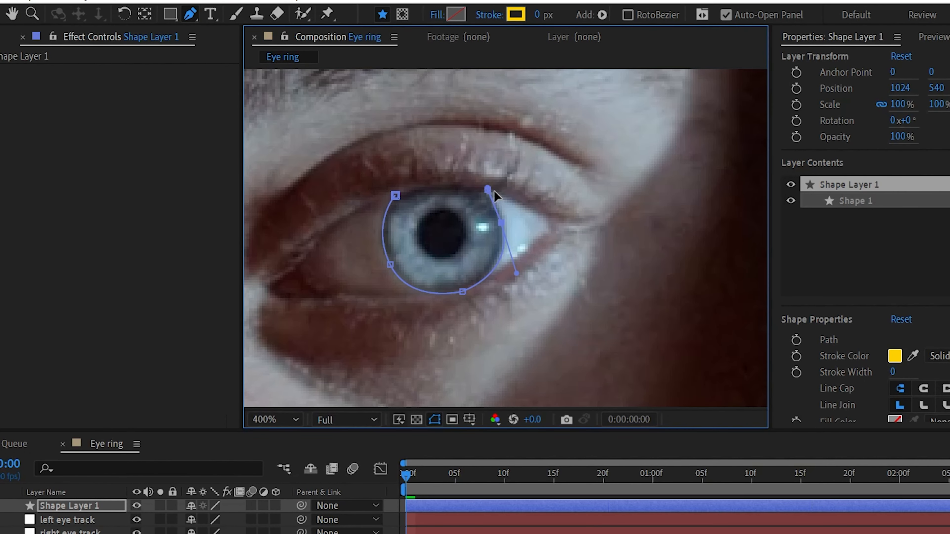
Set the iris path's stroke width to 5 px and accept yellow as its stroke color.
click(538, 15)
text(5)
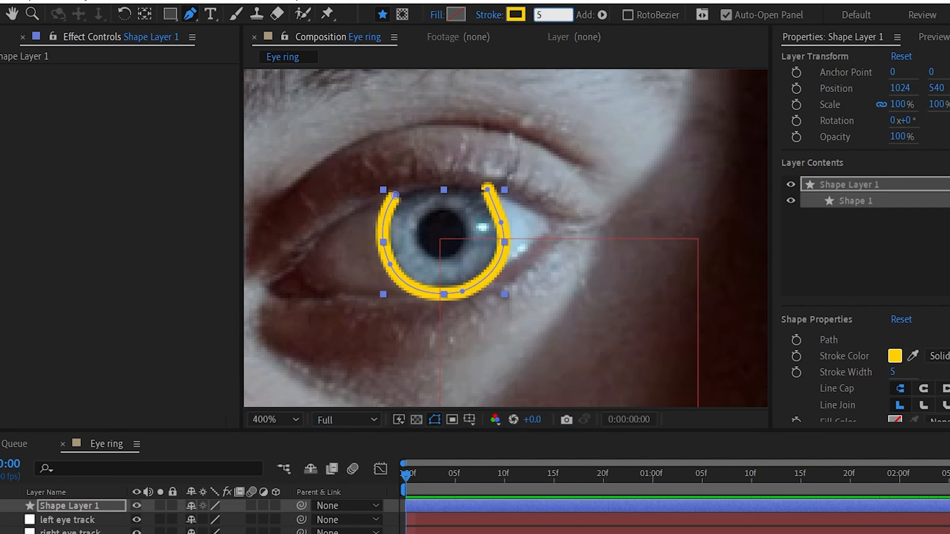
key(Return)
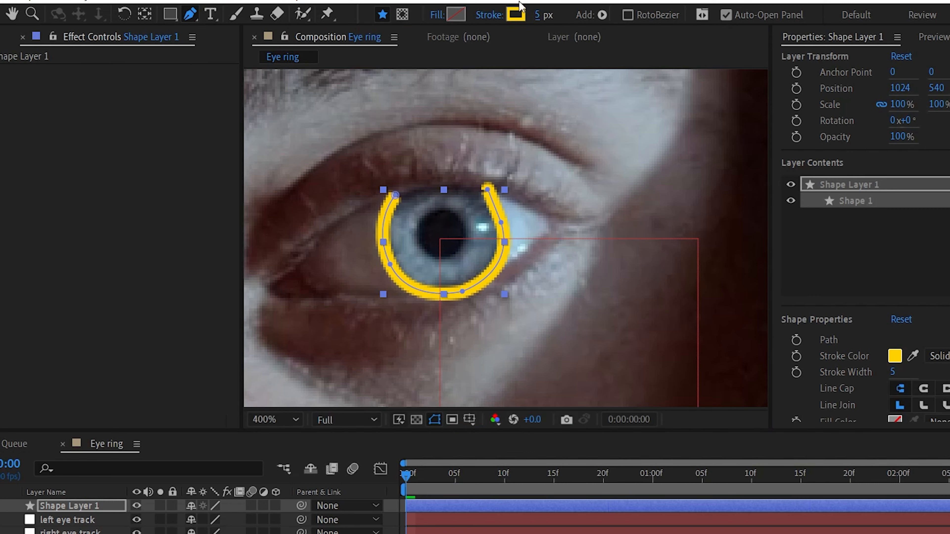
click(518, 13)
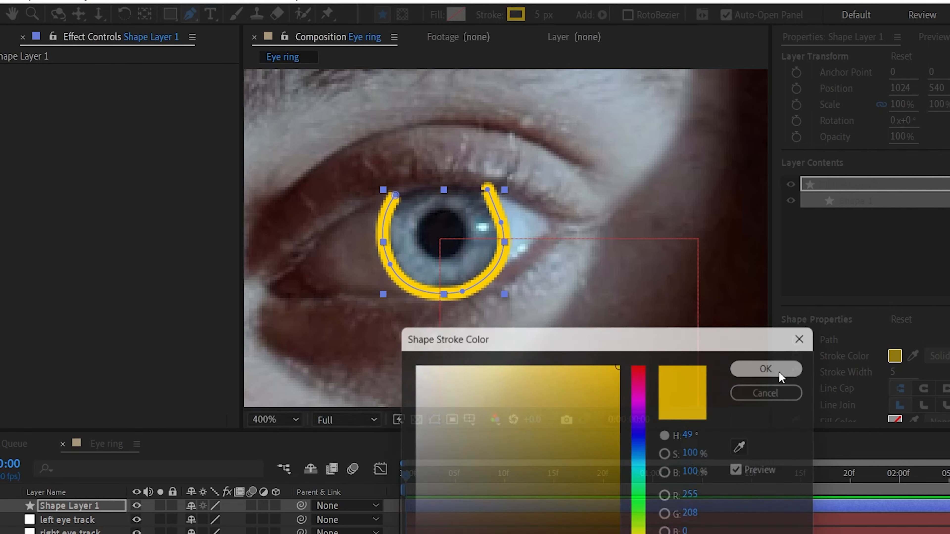
click(767, 368)
Deselect the shape layer and examine the fit of the yellow ring around the iris, especially its upper ends.
key(comma)
key(comma)
key(comma)
key(comma)
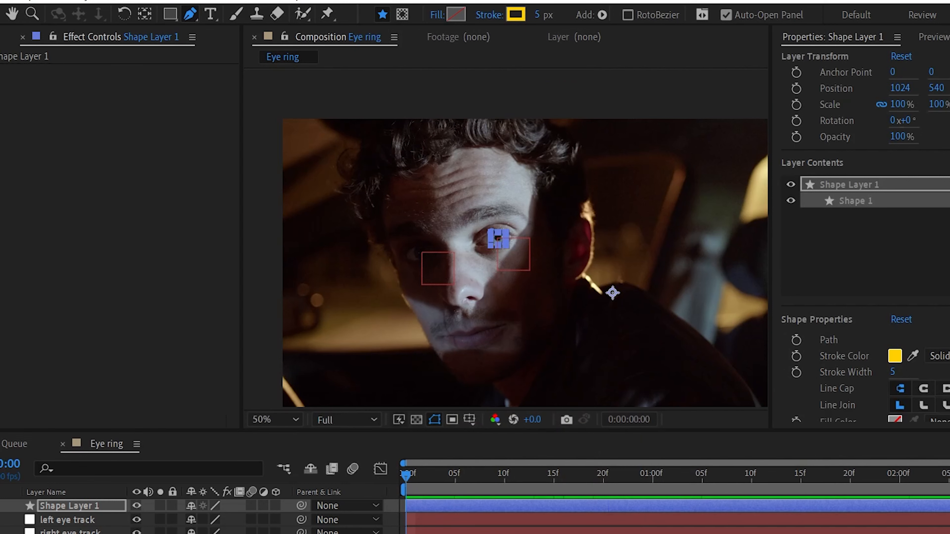
key(F2)
scroll(513, 246, up, 2)
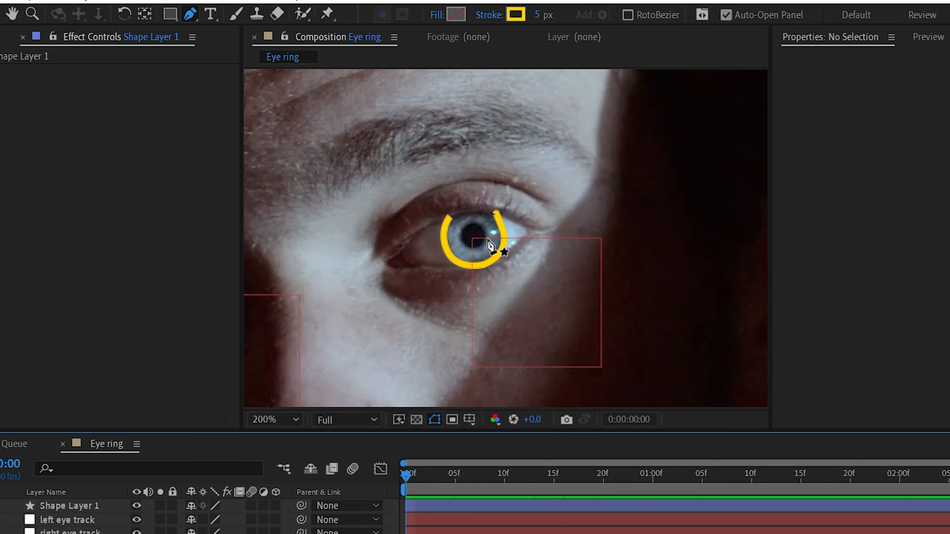
scroll(499, 239, up, 3)
scroll(502, 221, up, 1)
key(space)
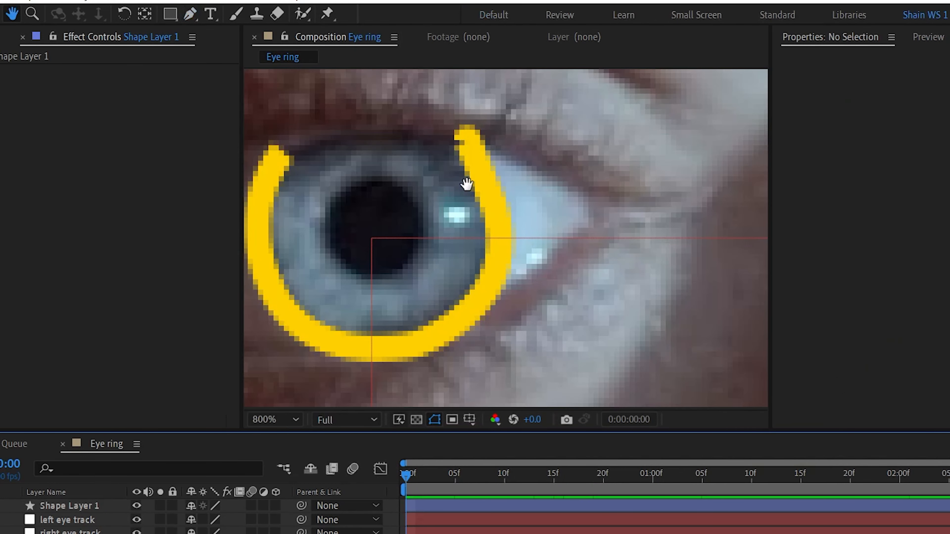
drag(467, 123, 537, 184)
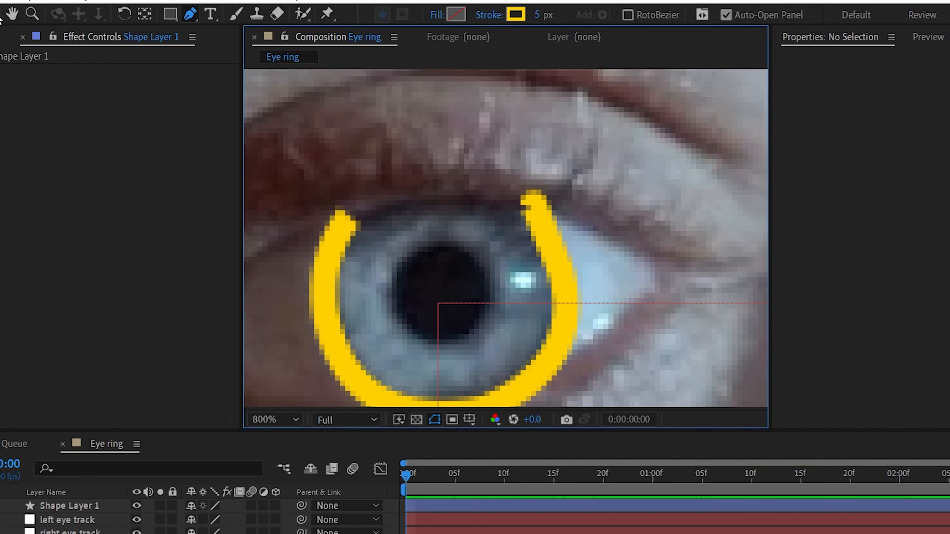
Select the yellow ring on the lit eye and move its path's upper end point beside the eye's white slightly up toward the iris.
key(v)
click(554, 223)
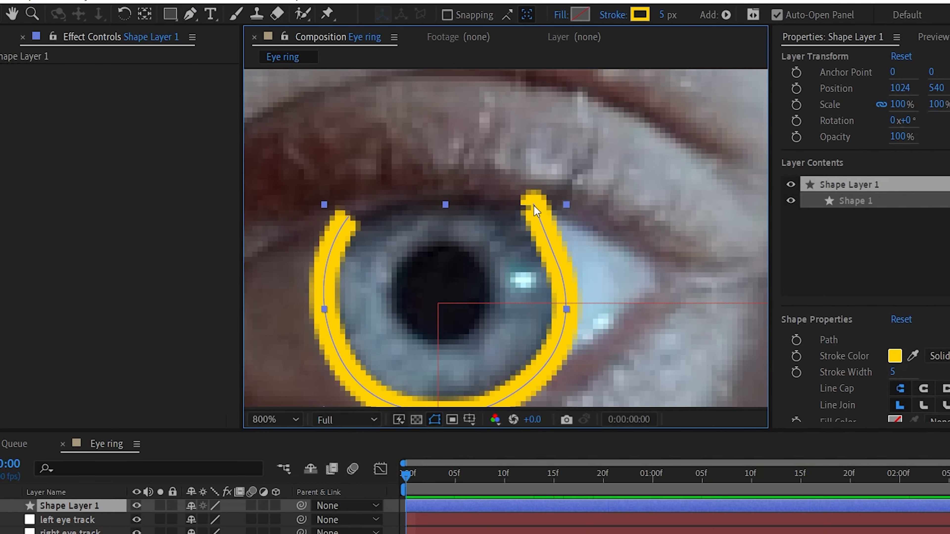
key(space)
key(space)
click(195, 12)
click(533, 205)
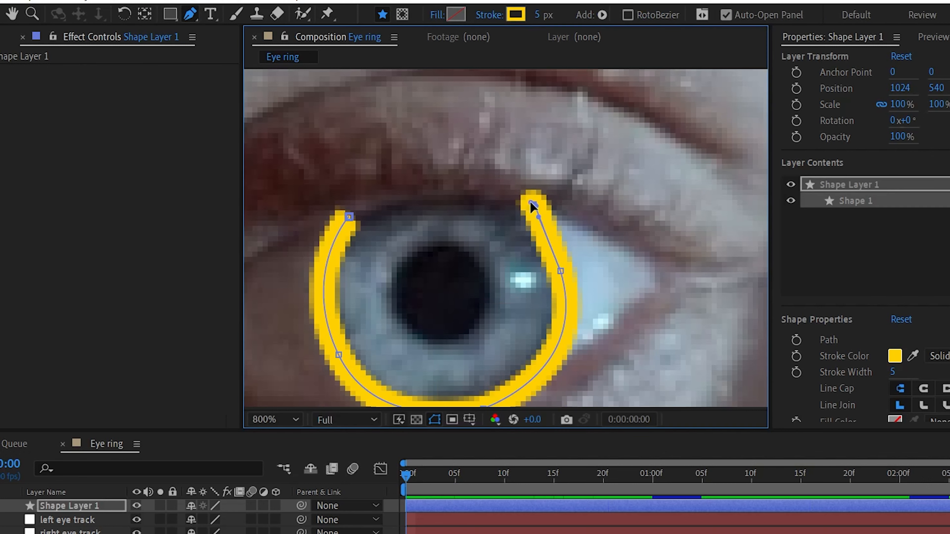
key(ctrl+z)
drag(533, 205, 525, 201)
scroll(559, 187, down, 1)
key(F2)
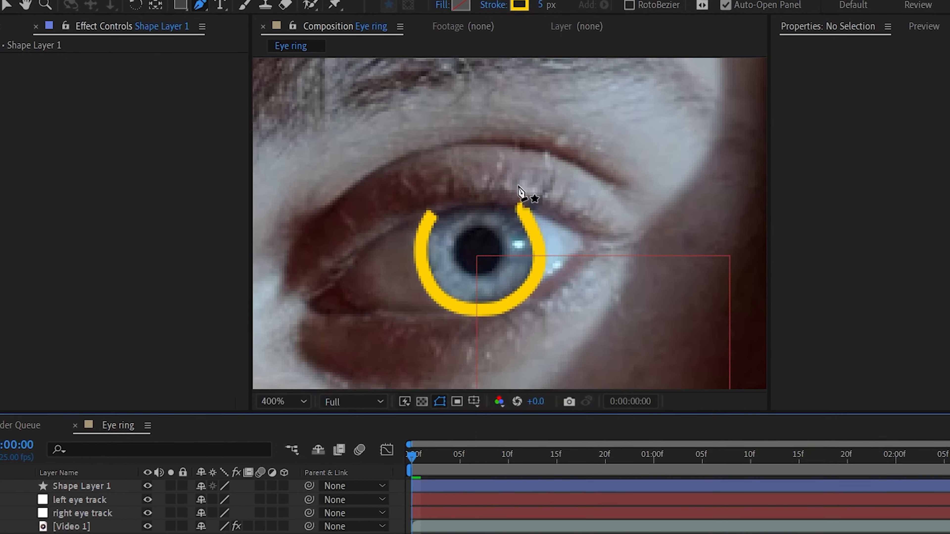
Duplicate Shape Layer 1 and move the copied ring across the face to beside the shadowed eye, at about 841.5, 589.5.
click(470, 476)
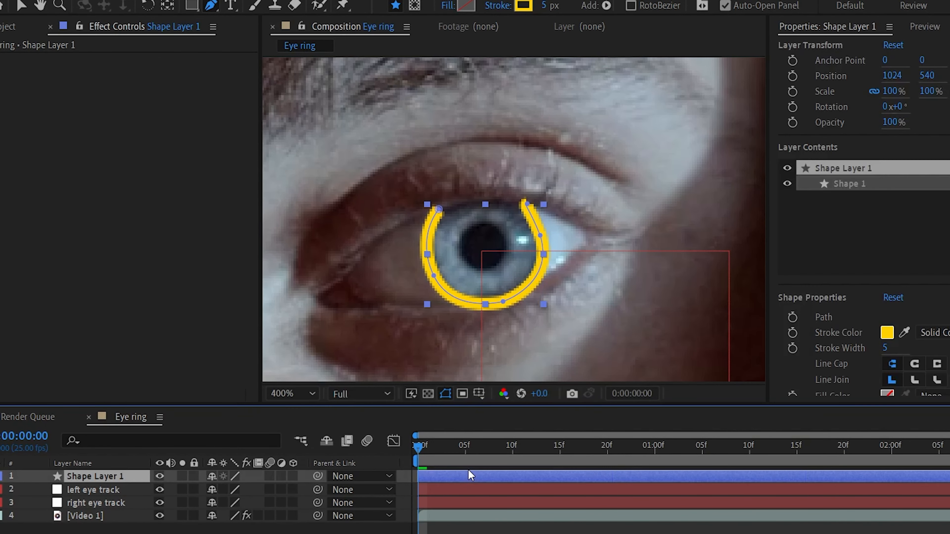
key(ctrl+d)
click(21, 5)
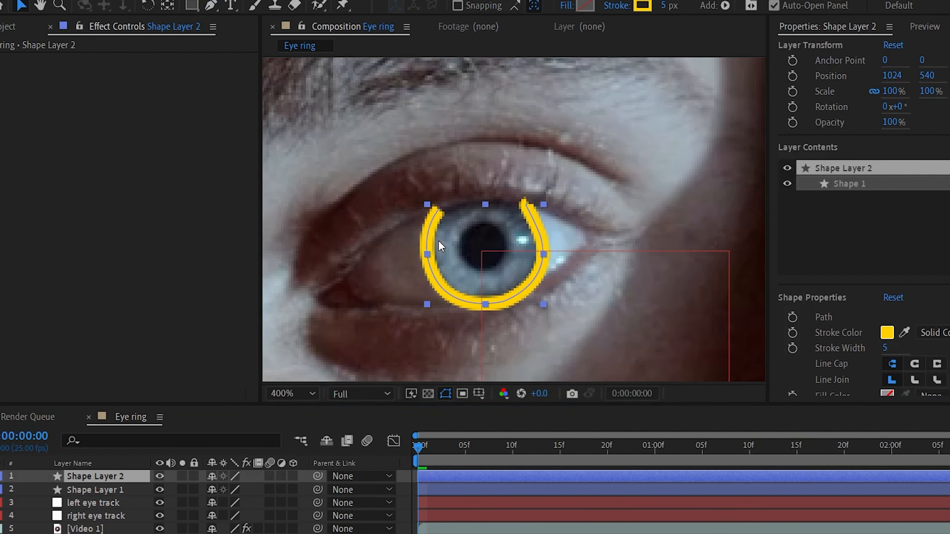
drag(396, 235, 285, 236)
drag(538, 203, 733, 110)
drag(485, 188, 296, 227)
drag(590, 180, 831, 176)
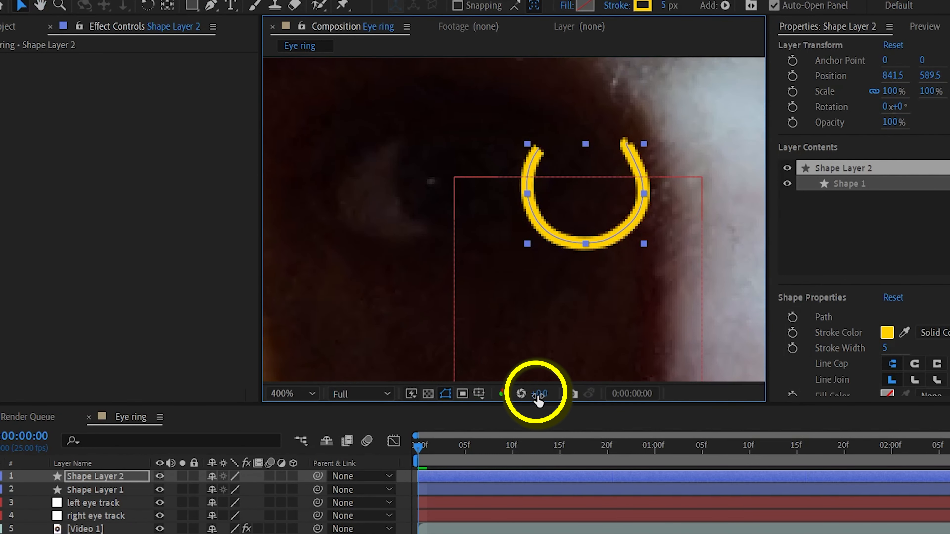
Raise the preview exposure to +2.7, position the copied ring over the shadowed iris at about 789.3, 584.5, and reset the exposure.
drag(538, 395, 673, 385)
drag(615, 237, 486, 224)
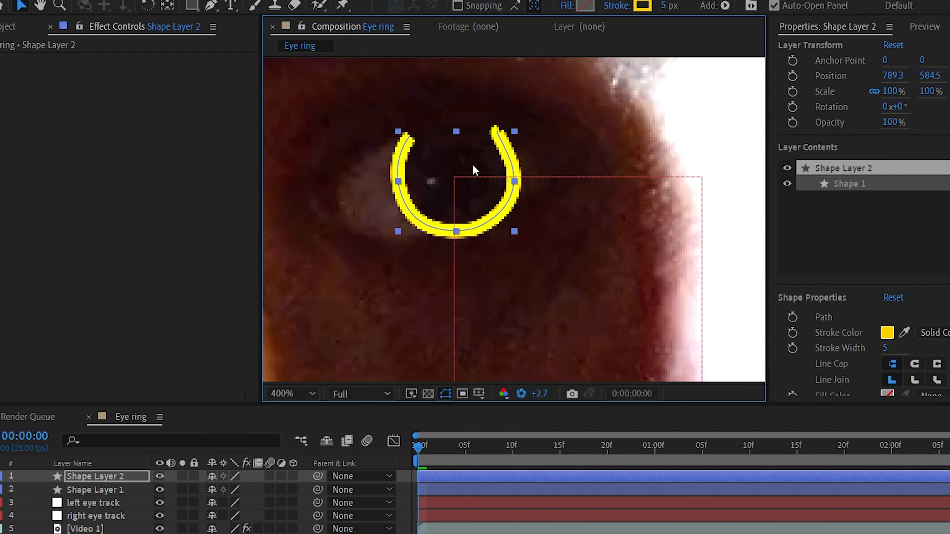
click(521, 392)
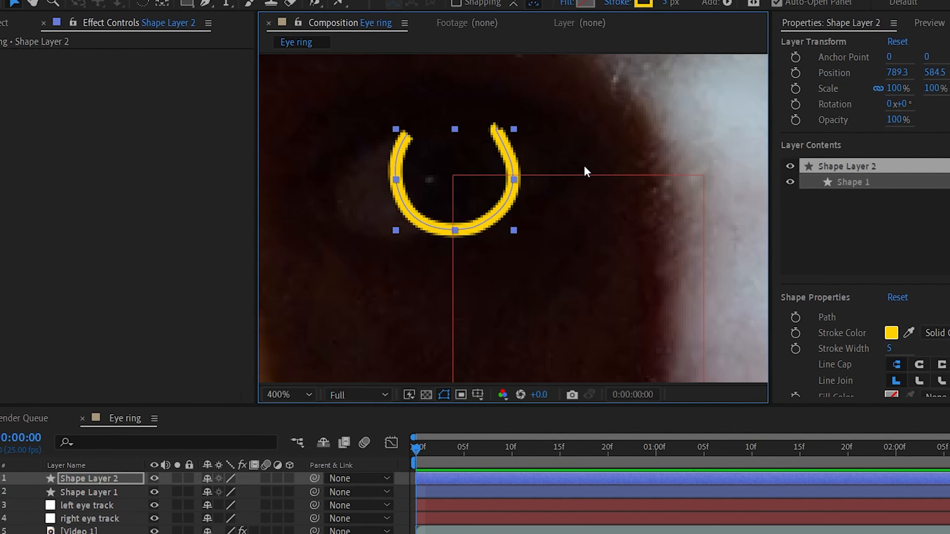
Rename Shape Layer 1, the ring on the lit eye, as "right ring".
key(comma)
scroll(548, 169, down, 2)
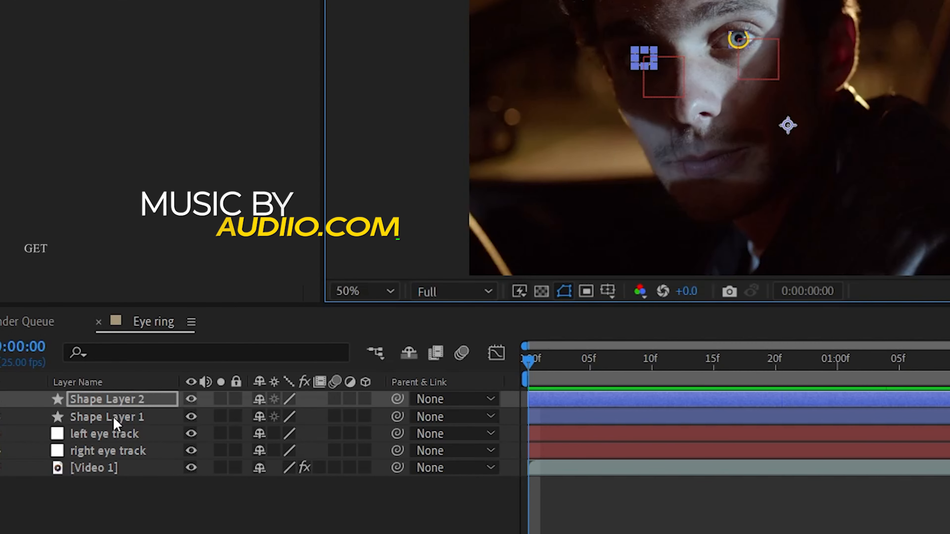
click(124, 416)
key(Return)
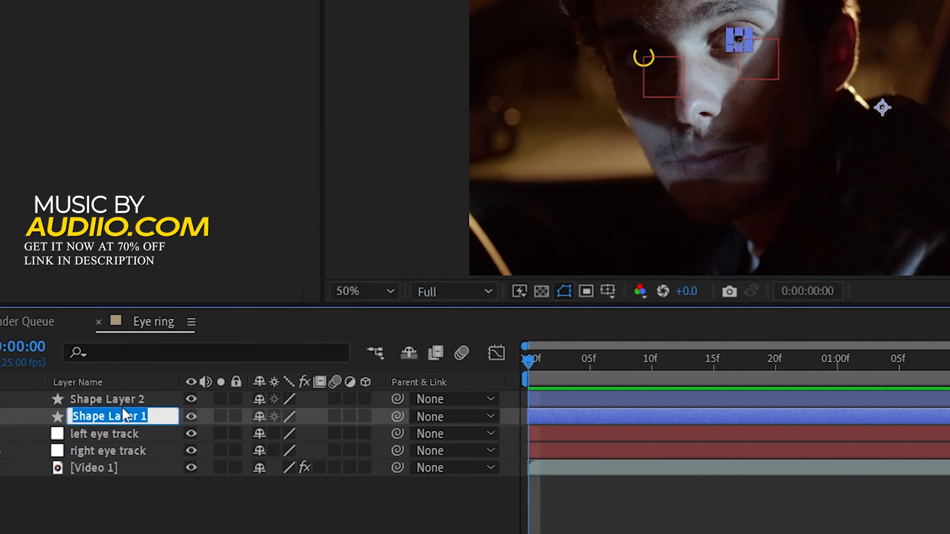
text(right ri)
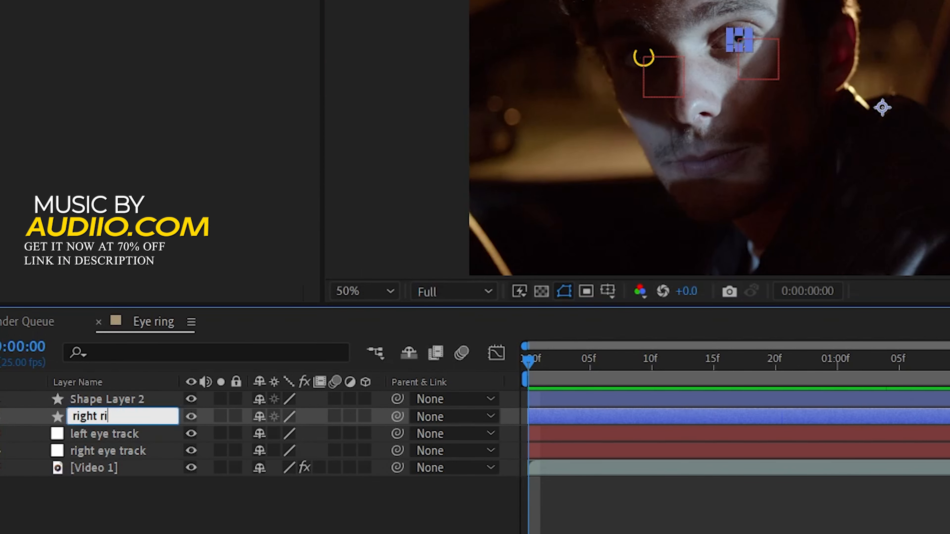
text(ng)
key(Return)
Rename Shape Layer 2, the ring on the shadowed eye, as "left ring".
click(115, 402)
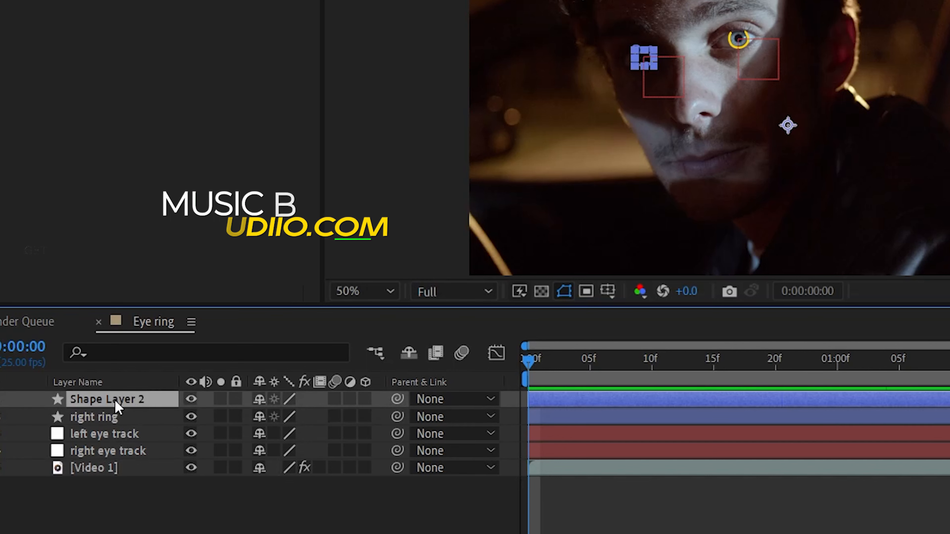
key(Return)
text(left)
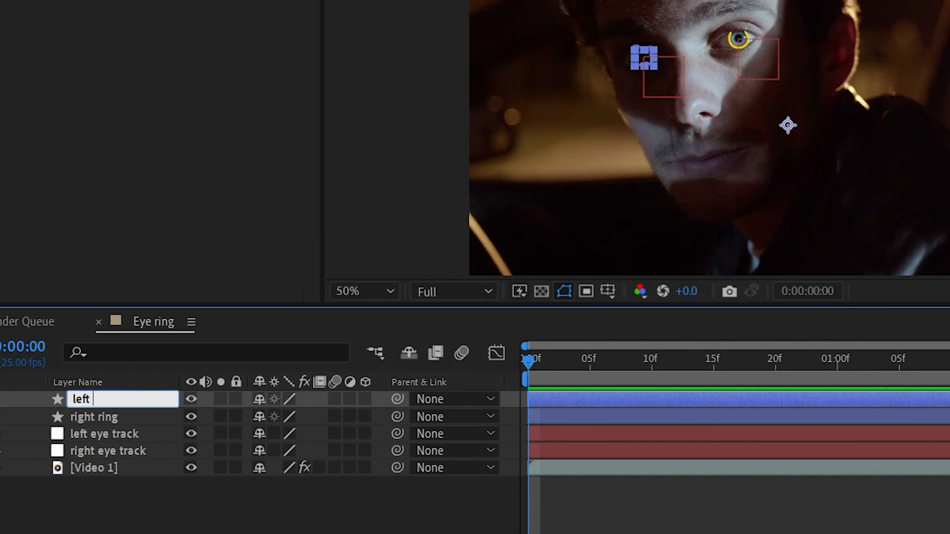
text( ri)
text(ng)
key(Return)
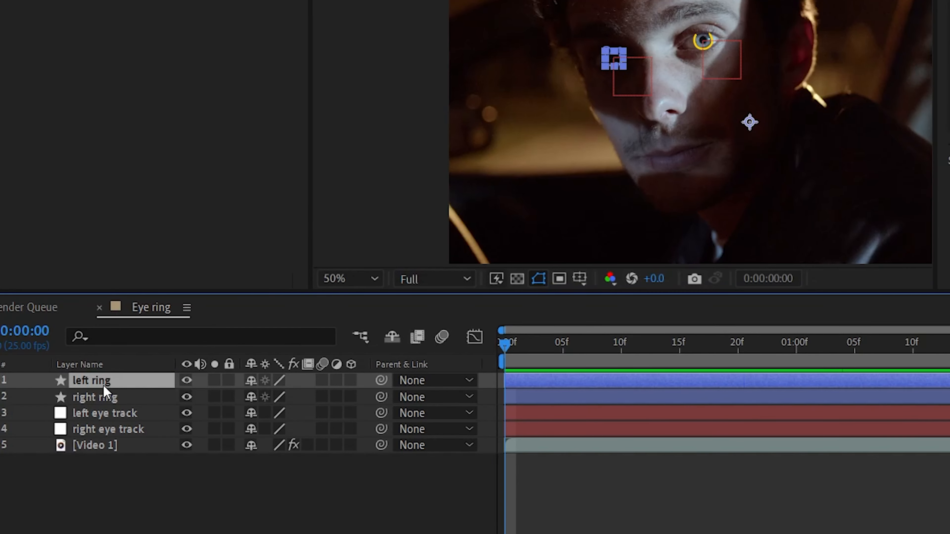
Parent the right ring layer to right eye track and the left ring layer to left eye track.
click(105, 395)
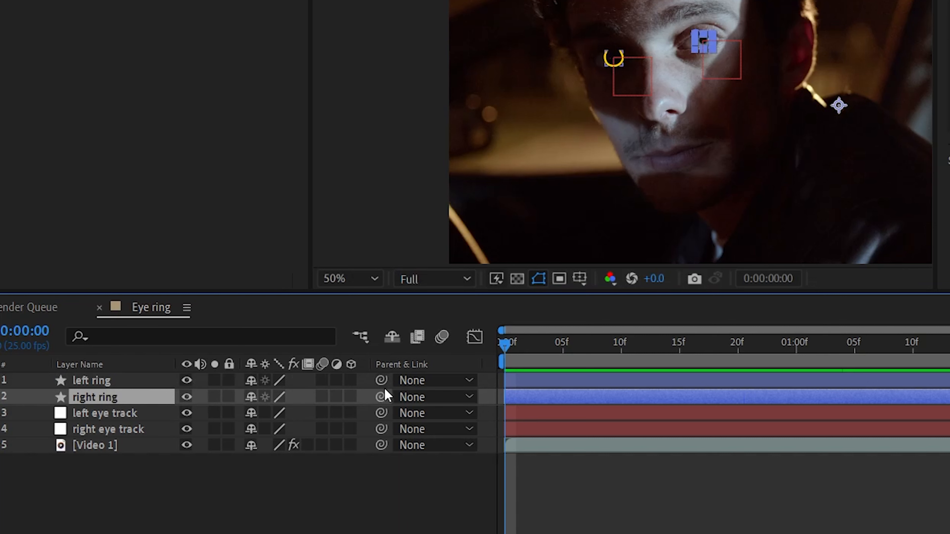
drag(381, 397, 150, 430)
click(129, 385)
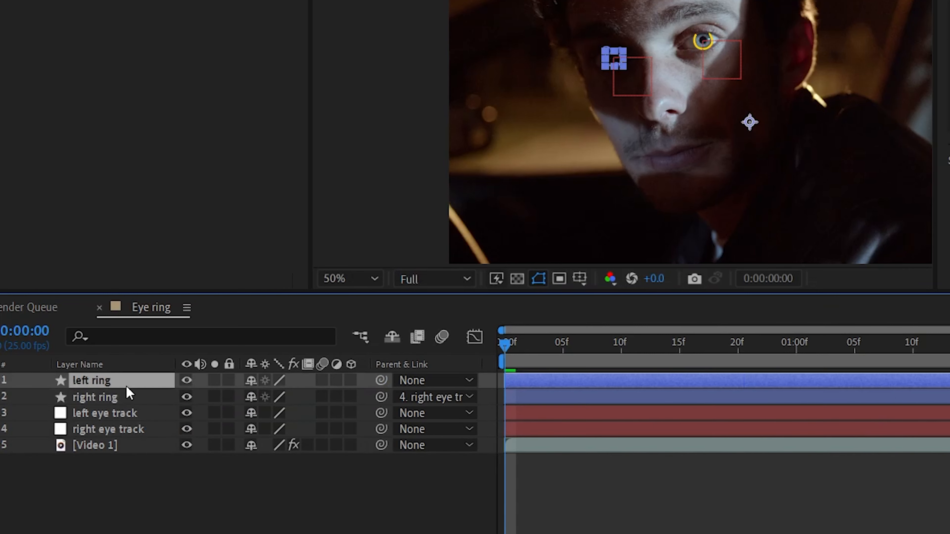
drag(381, 380, 127, 414)
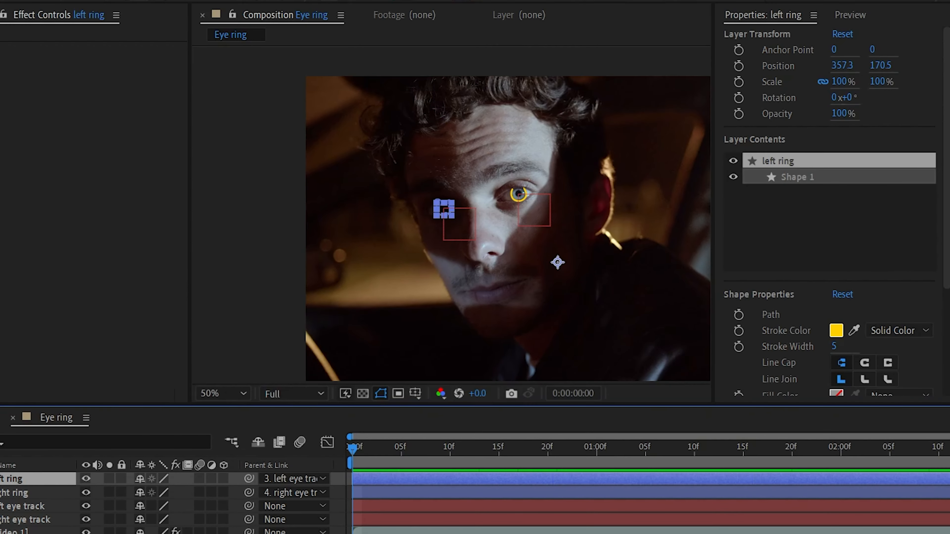
Play the composition, stop at 0:00:01:10 and examine how both rings follow the eyes up close.
key(space)
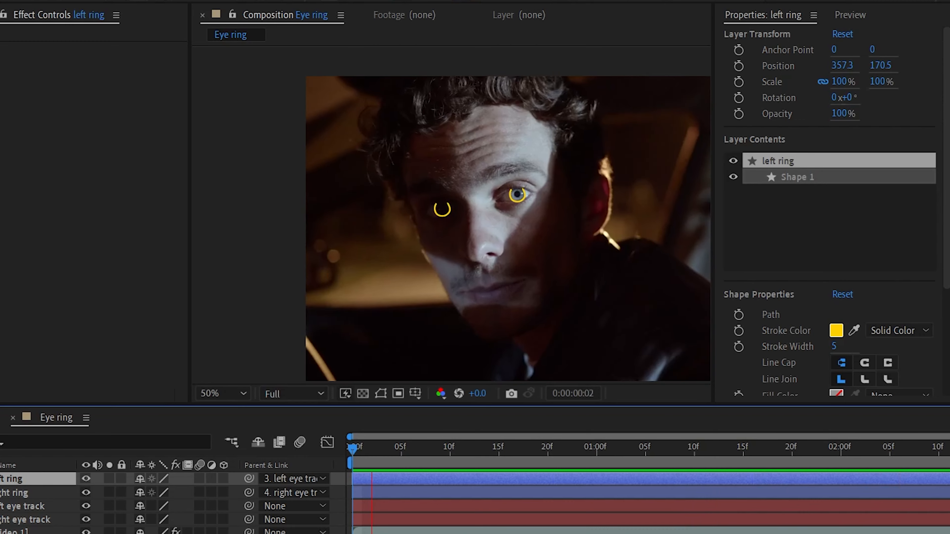
key(space)
scroll(535, 178, up, 5)
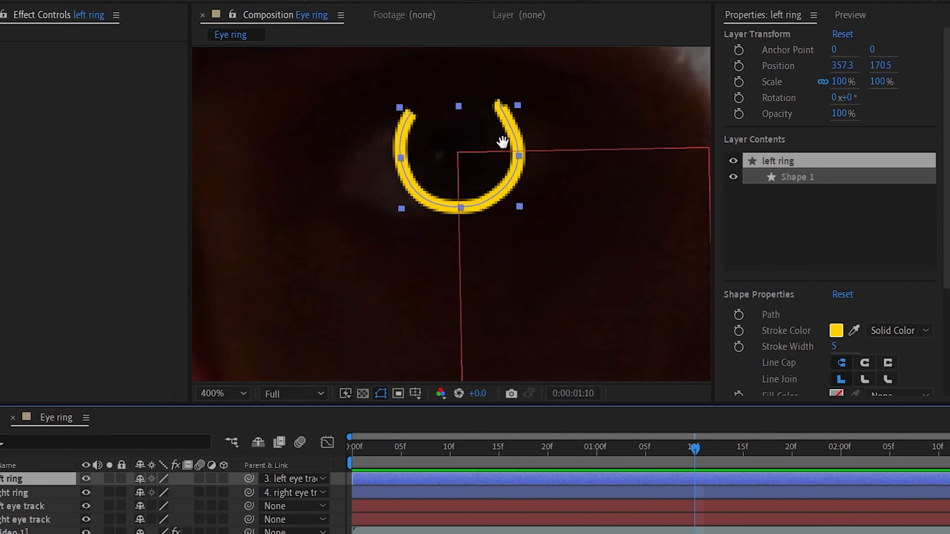
drag(637, 95, 254, 202)
drag(486, 149, 314, 216)
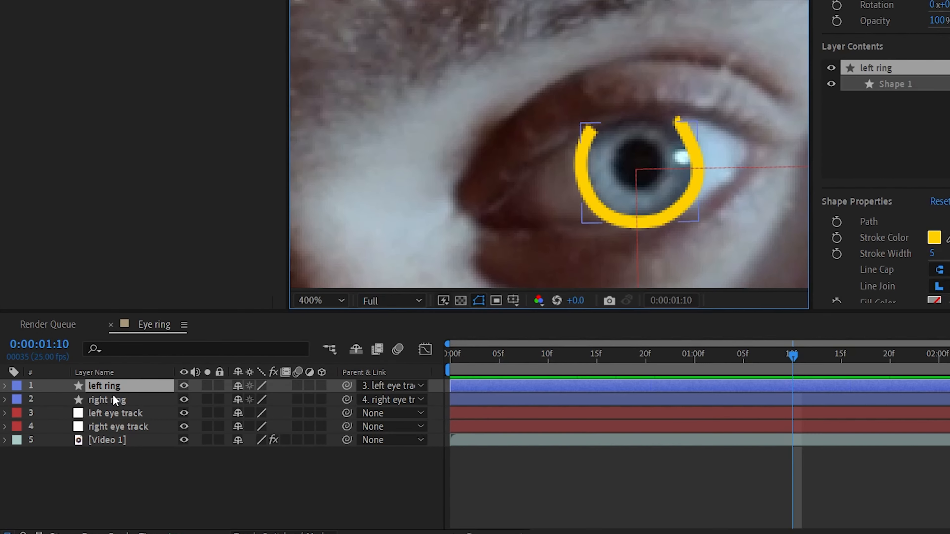
Expand the right ring layer's contents down to the Taper properties of Stroke 1.
click(13, 493)
click(111, 400)
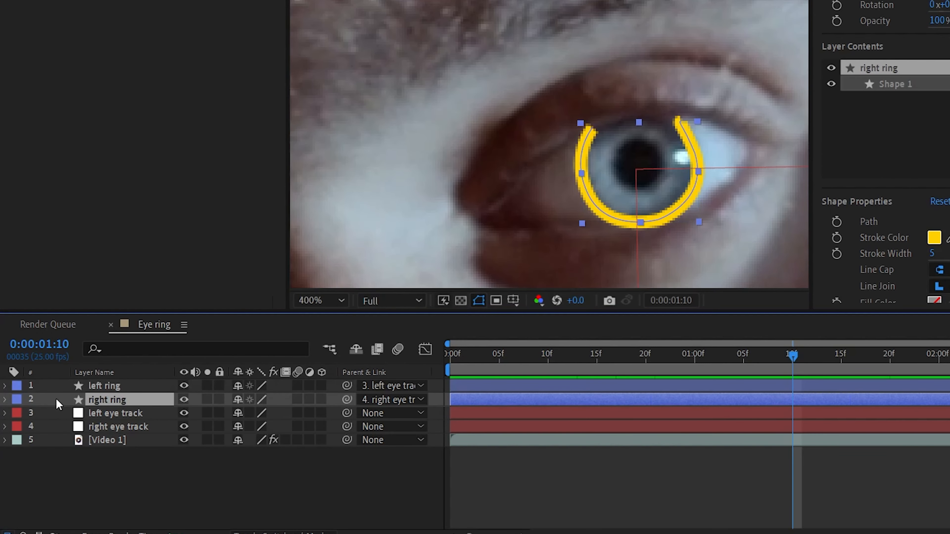
click(4, 399)
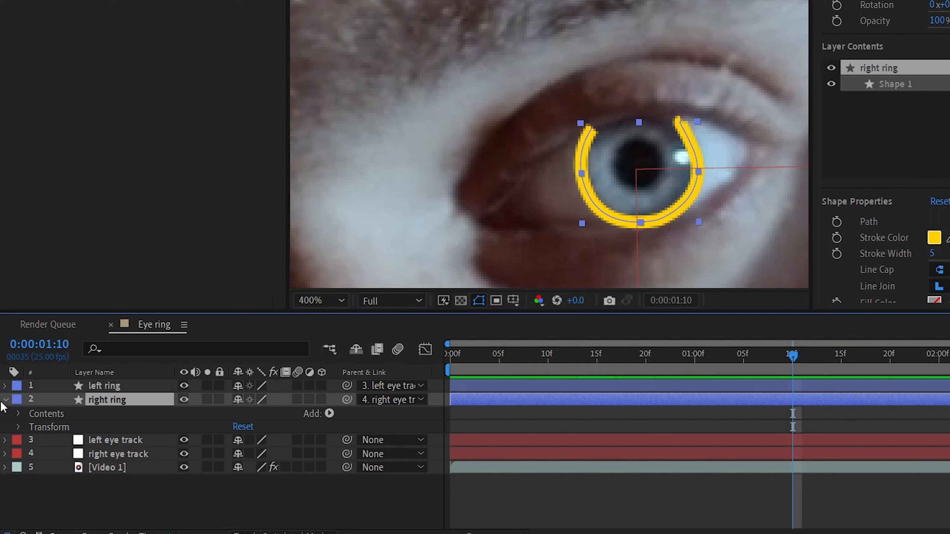
click(19, 414)
click(30, 426)
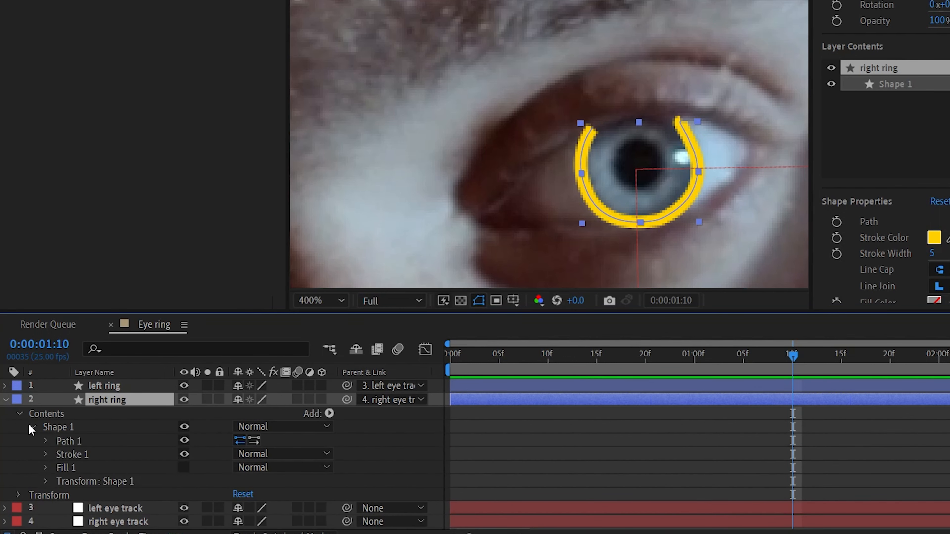
click(45, 449)
scroll(44, 445, down, 3)
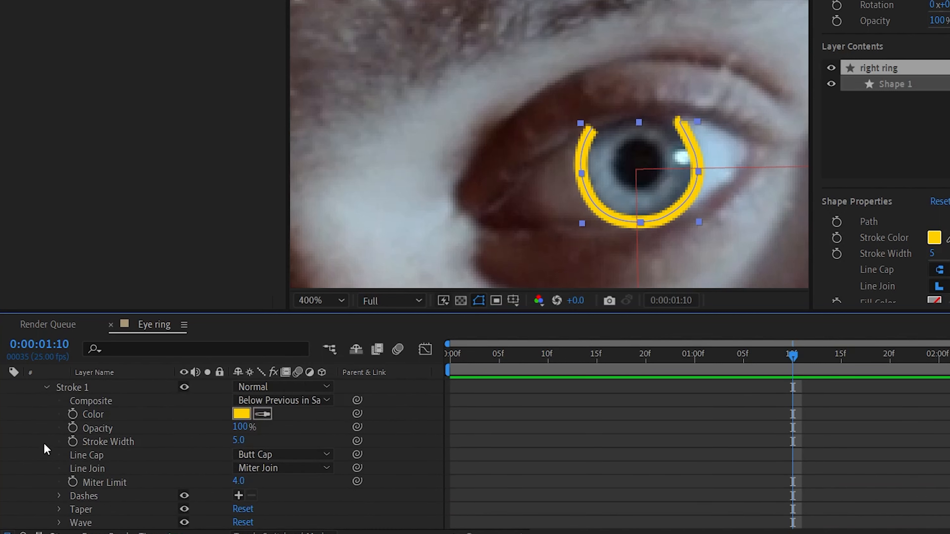
click(60, 509)
scroll(43, 457, down, 3)
scroll(42, 455, down, 3)
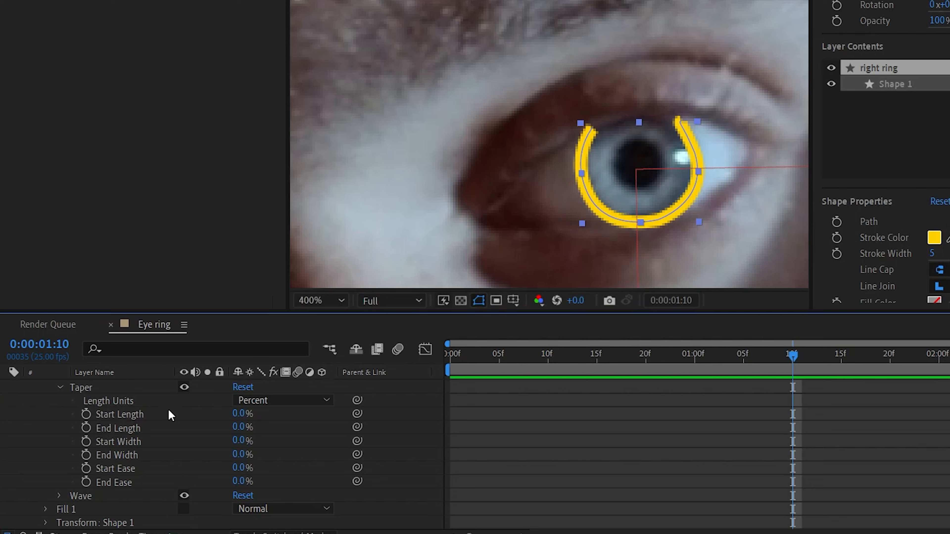
Set the right ring stroke's taper Start Length and End Length to 30%.
drag(238, 416, 273, 415)
click(246, 413)
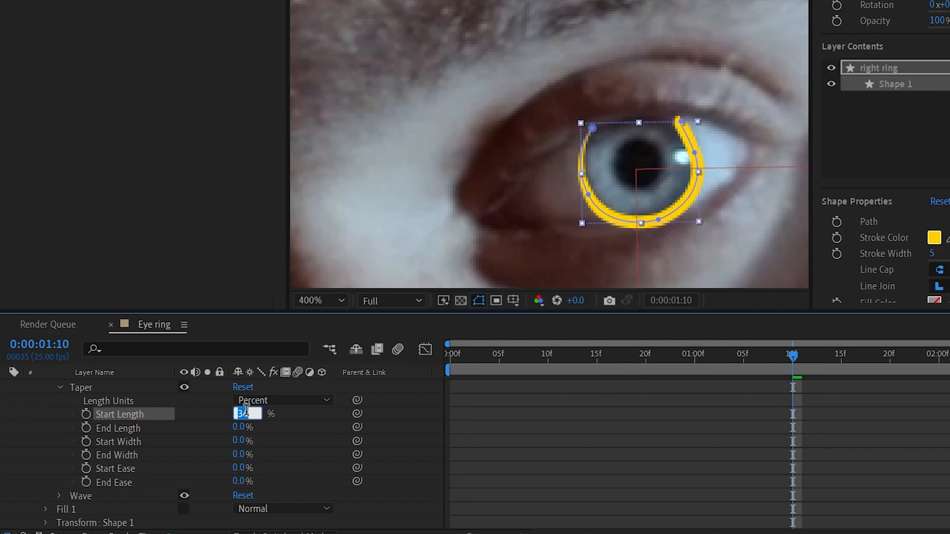
key(Return)
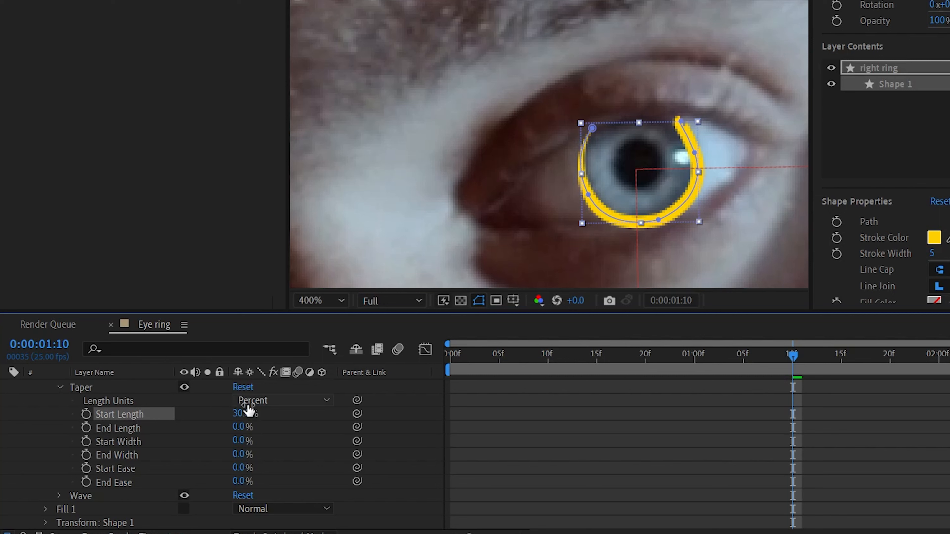
click(242, 427)
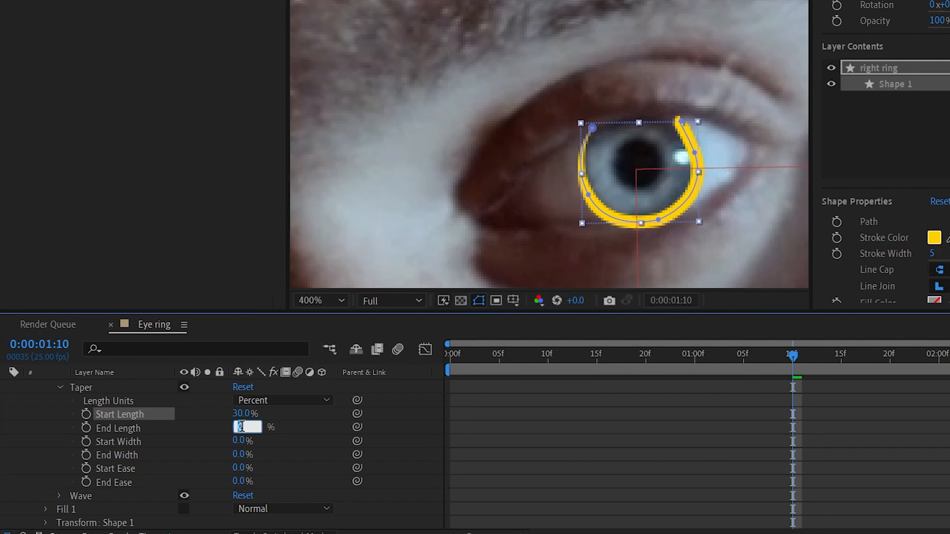
key(Return)
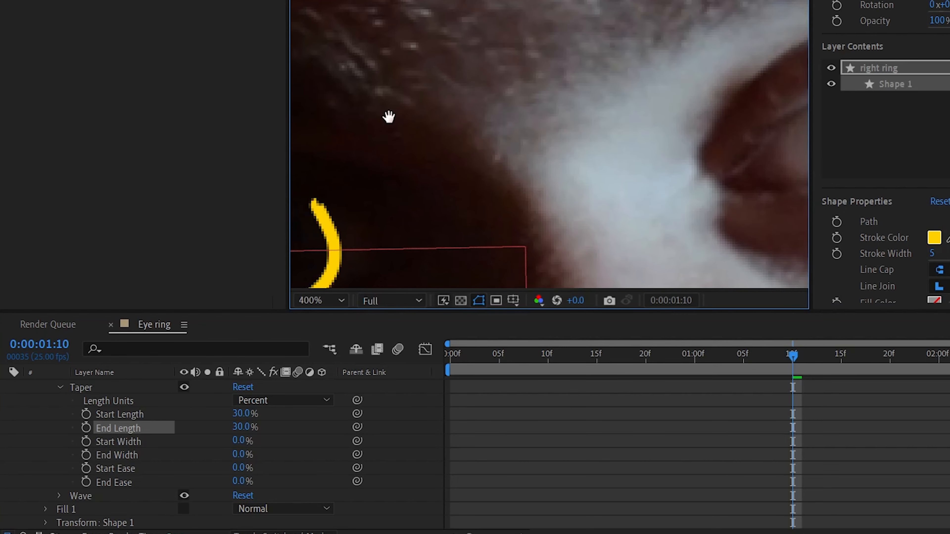
Filter the left ring layer's properties by "taper" and expand all of its stroke's Taper settings.
click(117, 387)
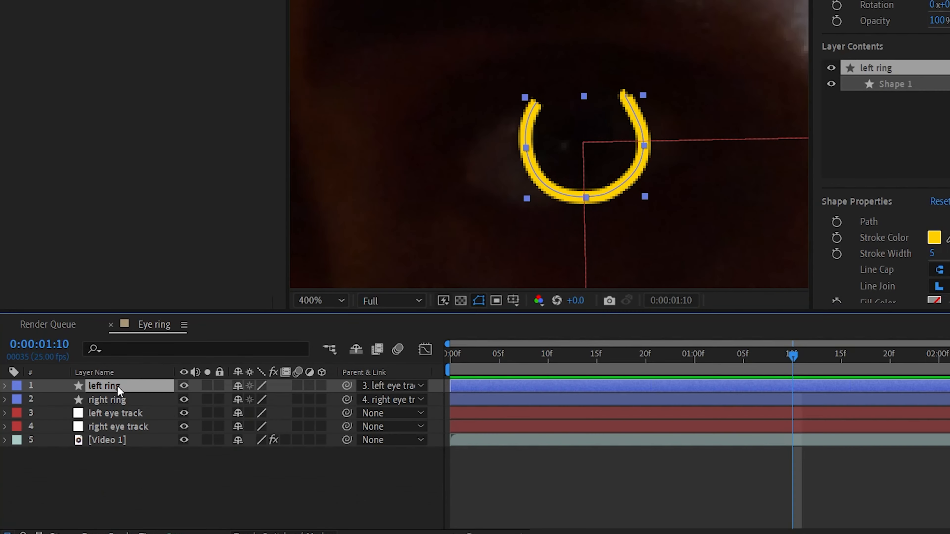
click(119, 350)
text(taper)
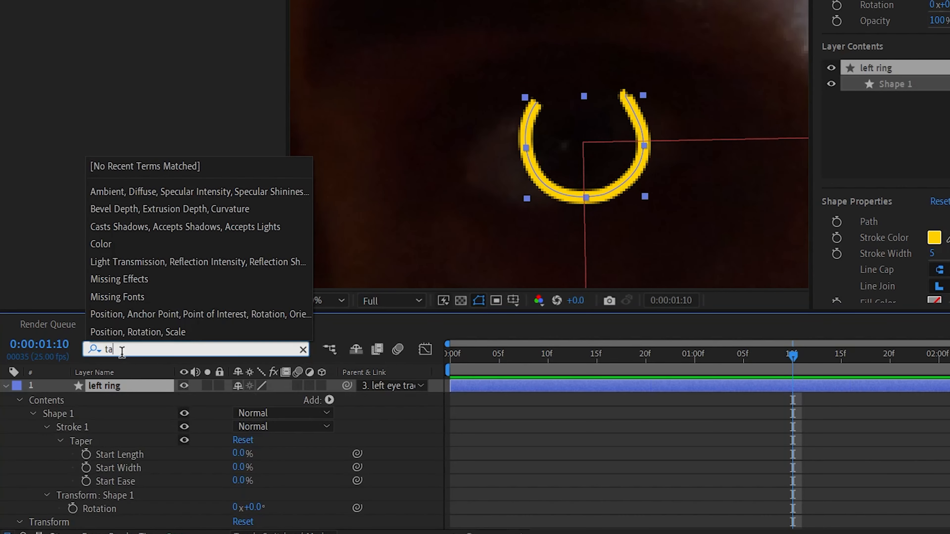
click(60, 441)
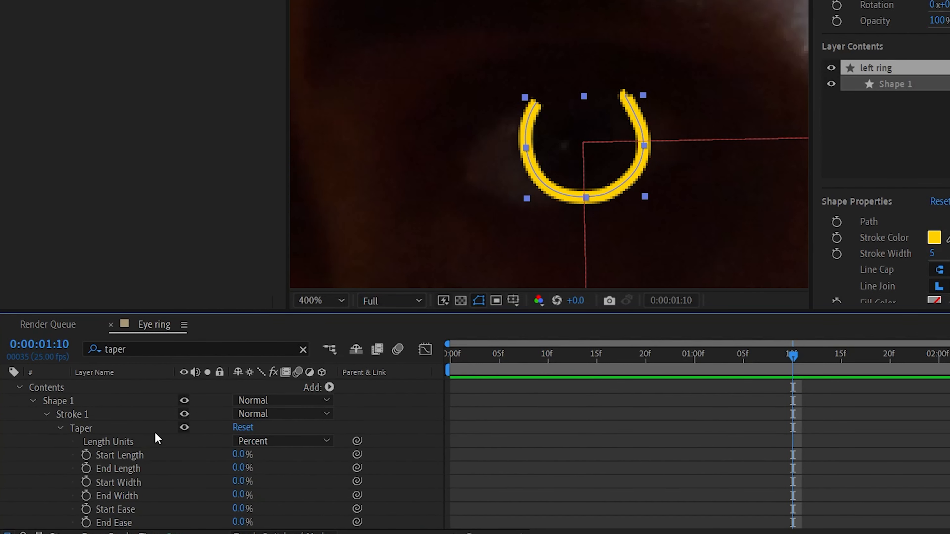
Set the left ring stroke's taper Start Length and End Length to 30%.
click(238, 455)
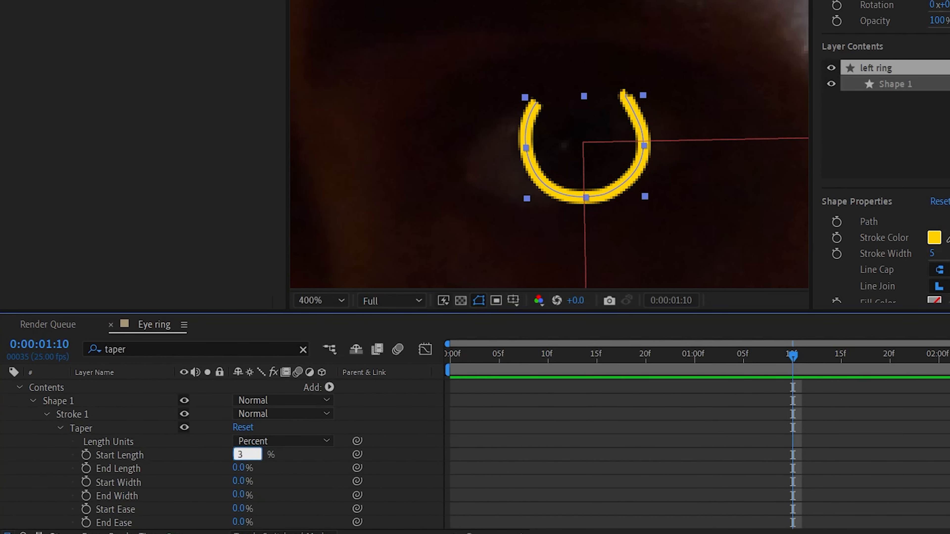
text(30)
key(Return)
click(244, 467)
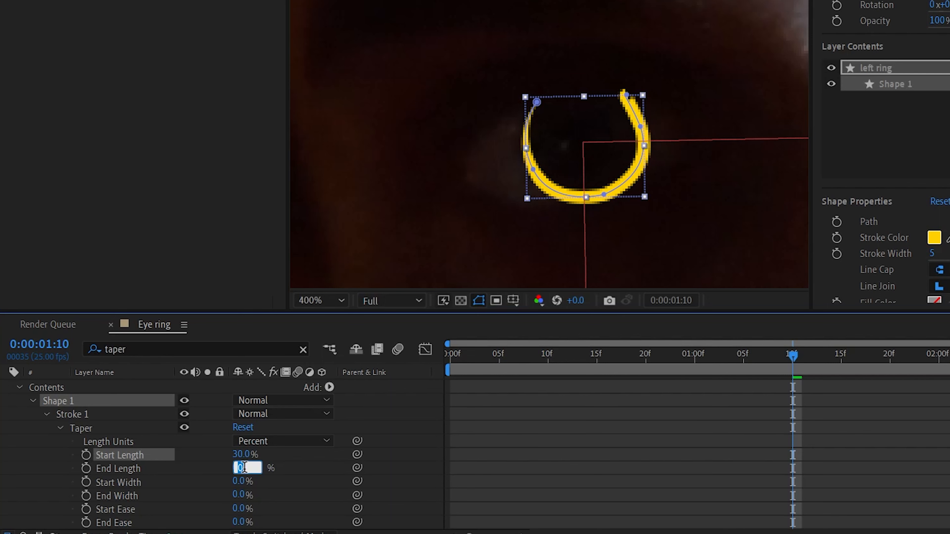
key(Return)
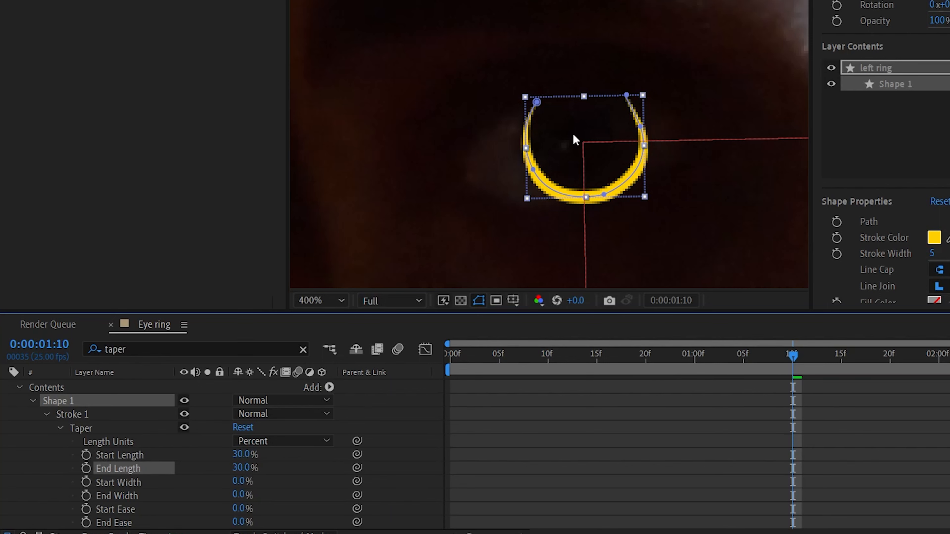
Return to the start of the composition and apply the Deep Glow effect to the right ring layer.
scroll(576, 142, down, 3)
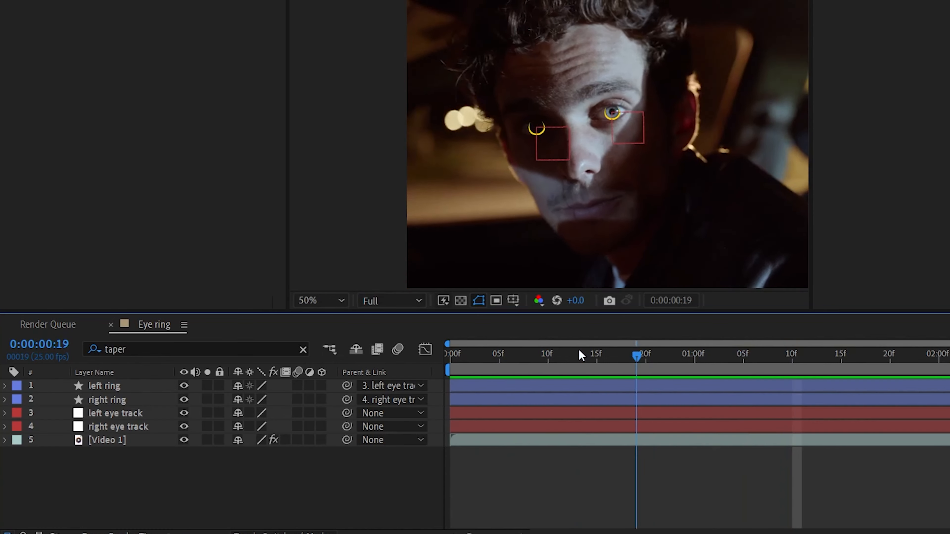
key(Home)
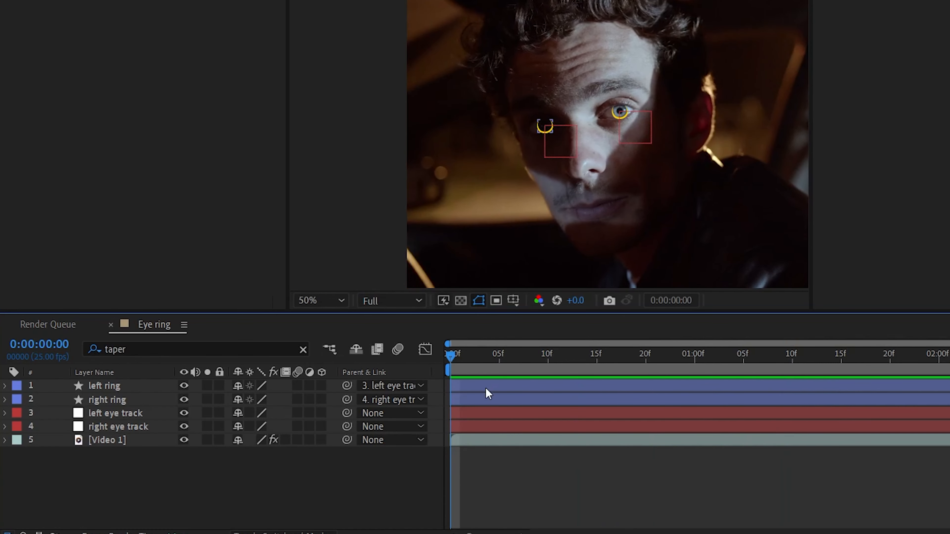
click(487, 395)
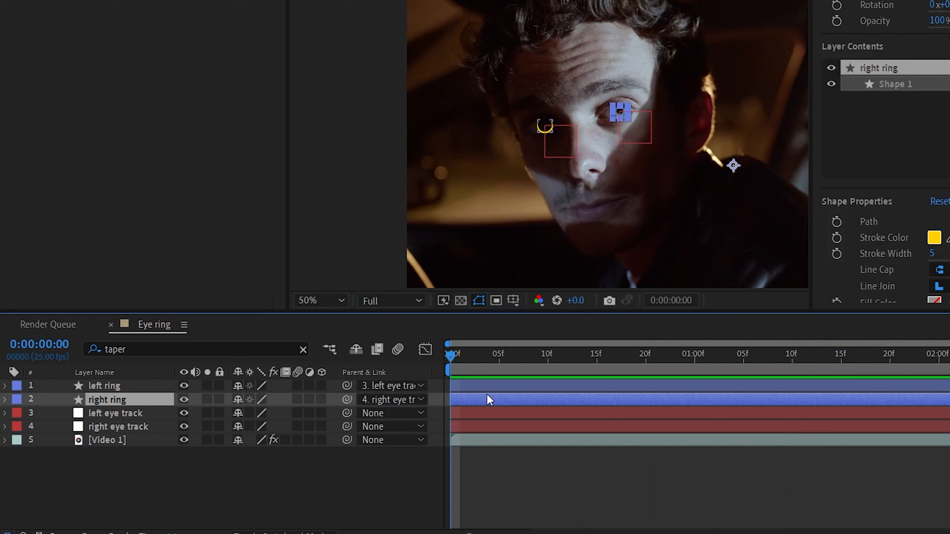
key(ctrl+space)
text(de)
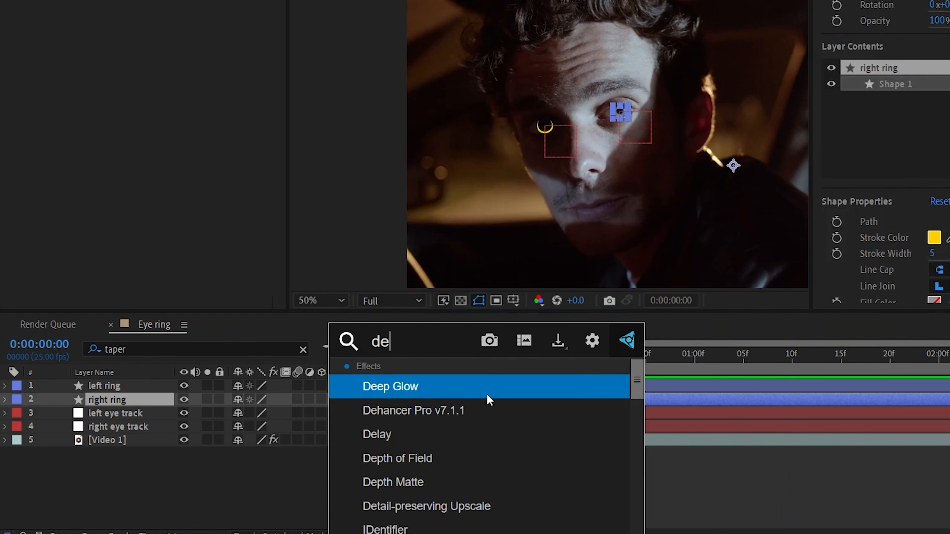
text(epglo)
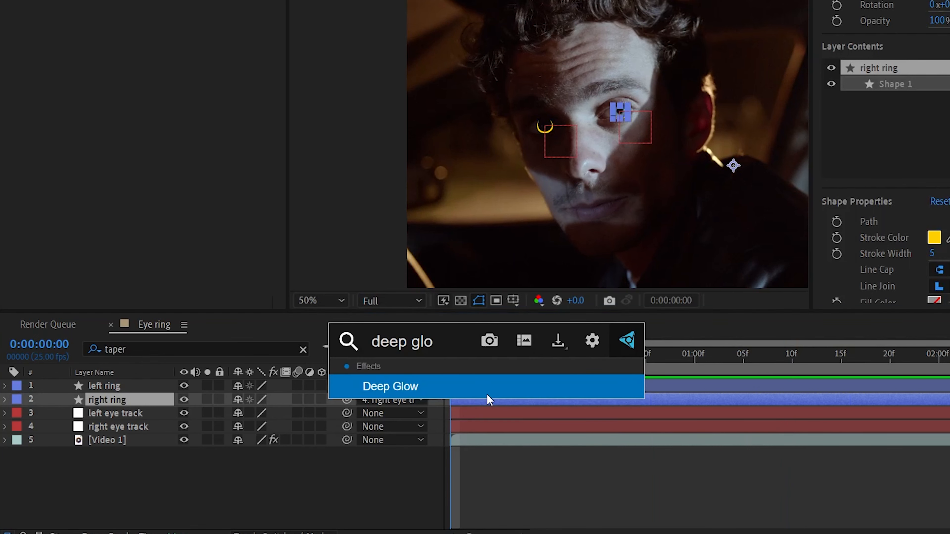
key(Return)
Apply the Deep Glow effect to the left ring layer and preview both glowing eyes.
click(487, 387)
key(ctrl+space)
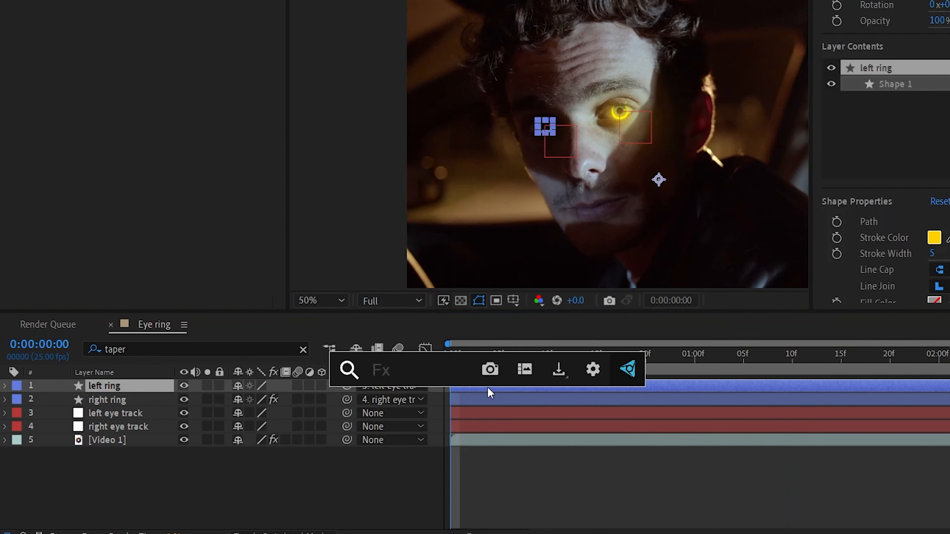
text(deep)
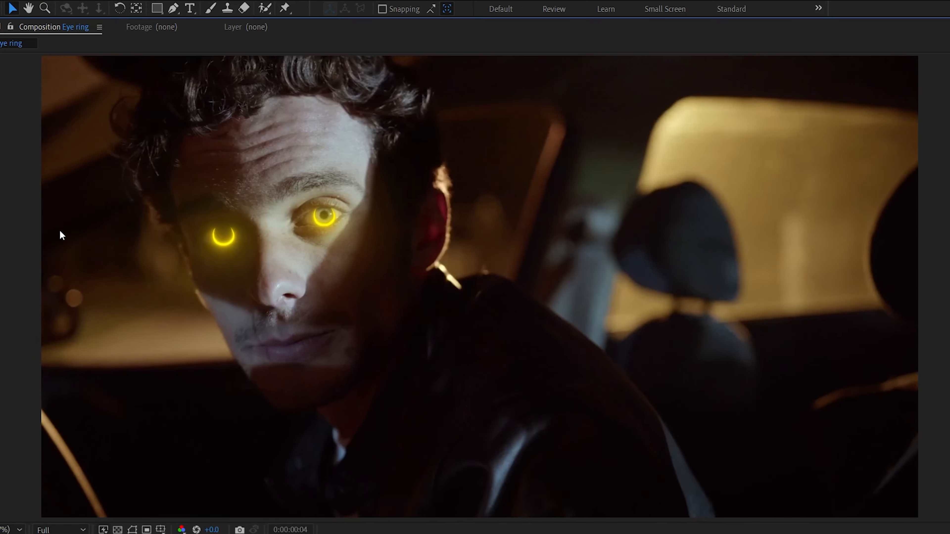
key(space)
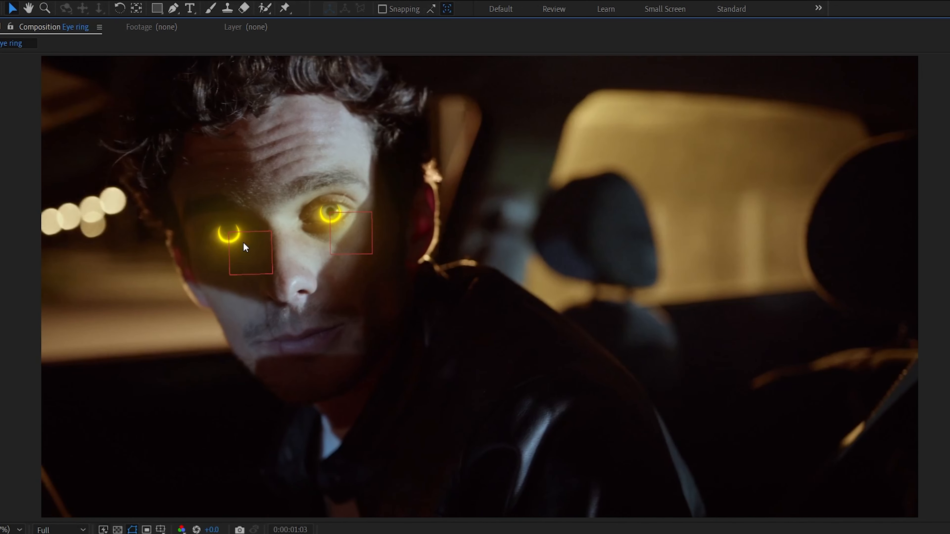
key(grave)
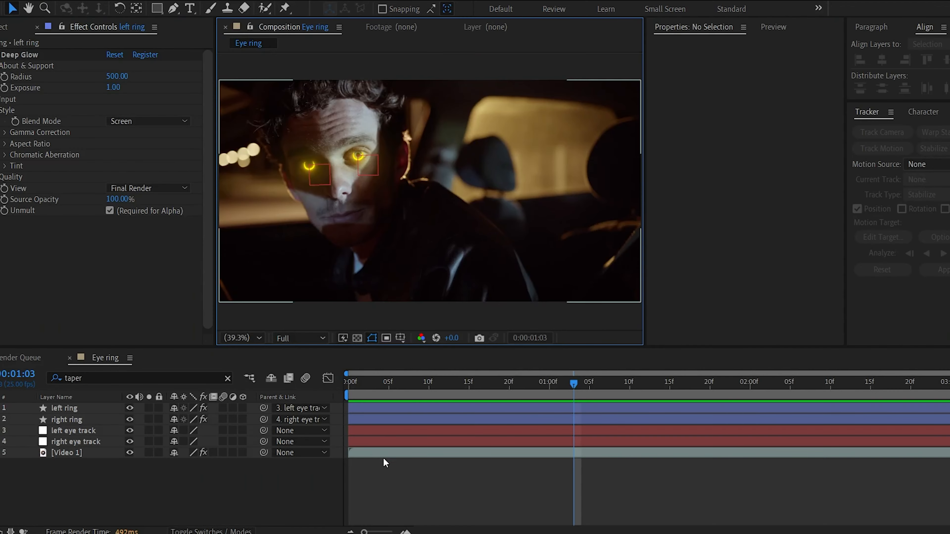
Darken Video 1 with a Curves effect by lowering the RGB curve's white point and midtones, and preview the footage.
click(385, 455)
key(ctrl+space)
text(curv)
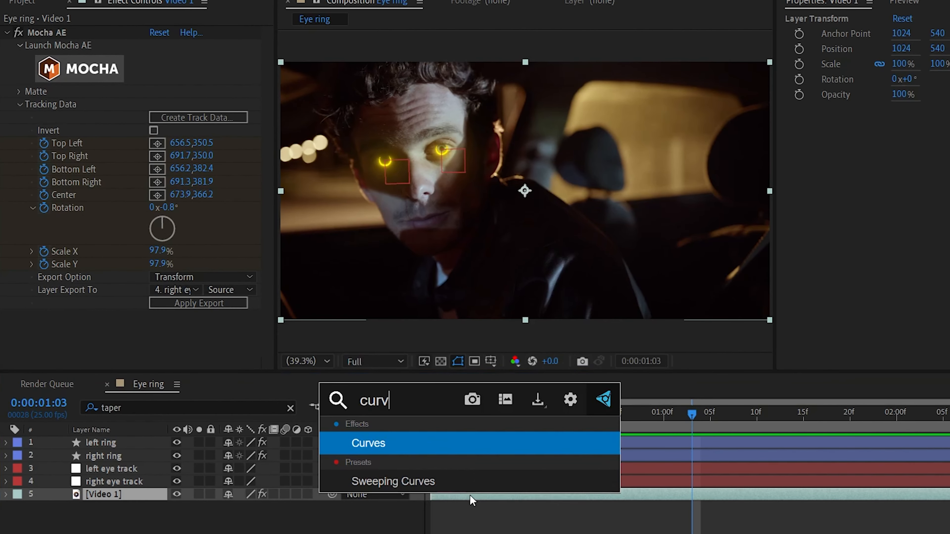
key(Return)
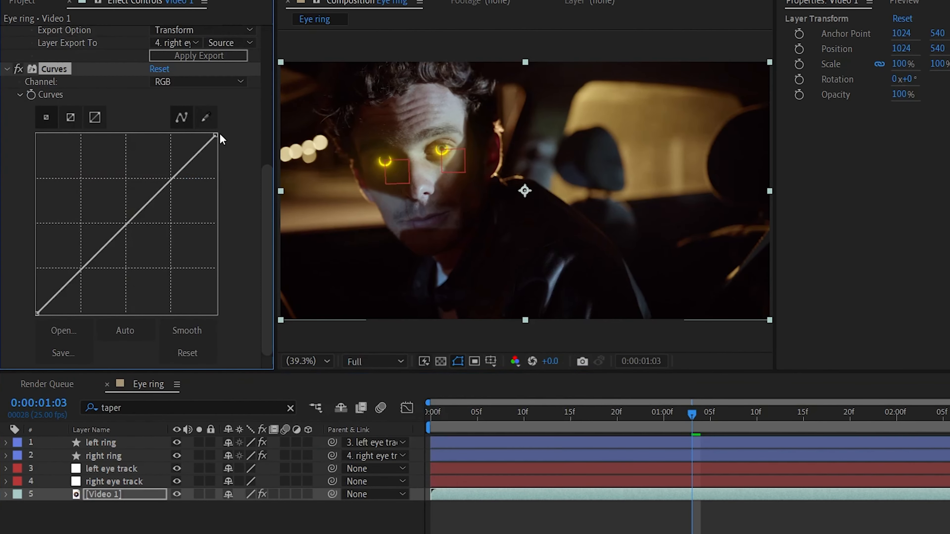
drag(214, 136, 211, 246)
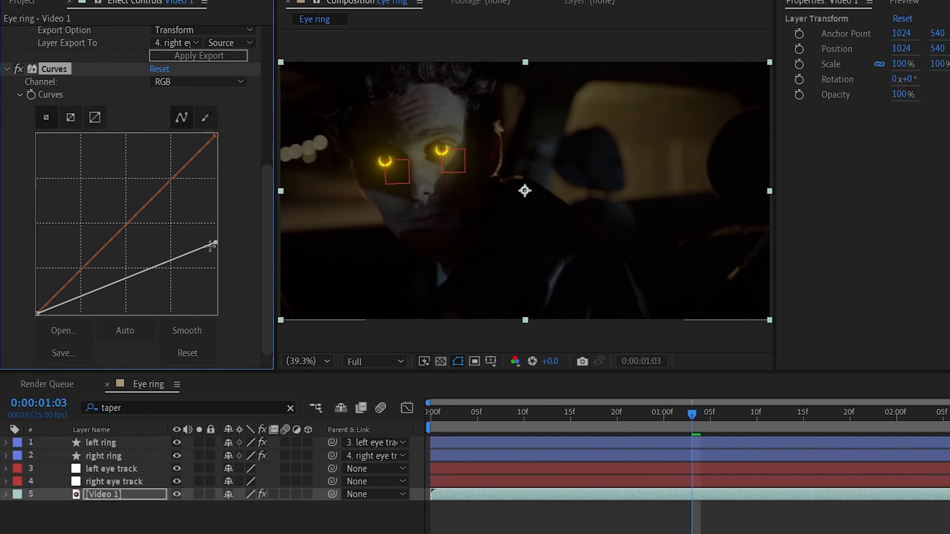
drag(142, 271, 154, 268)
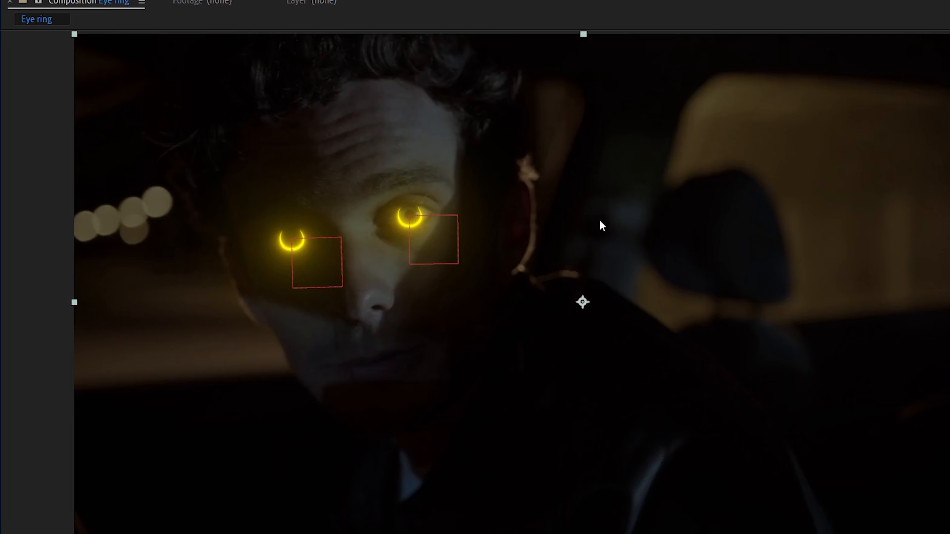
key(space)
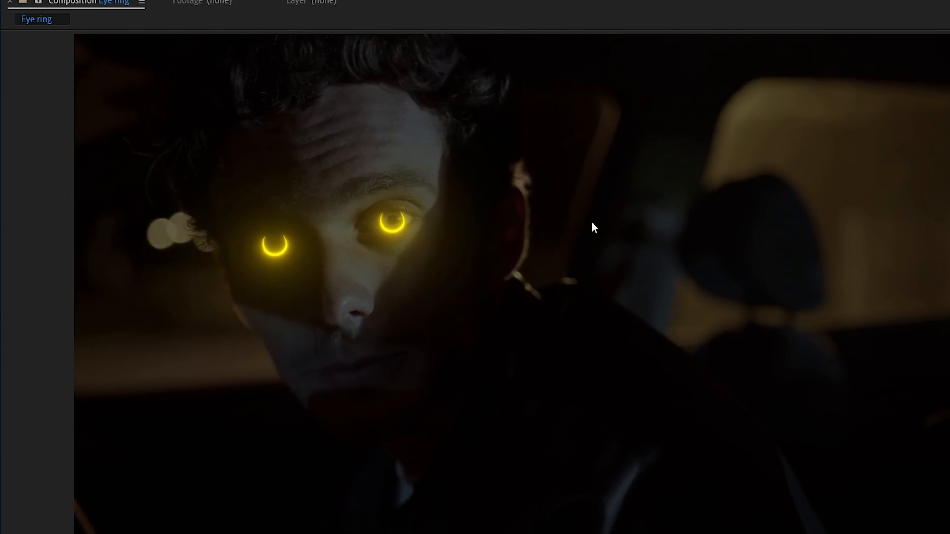
key(space)
key(grave)
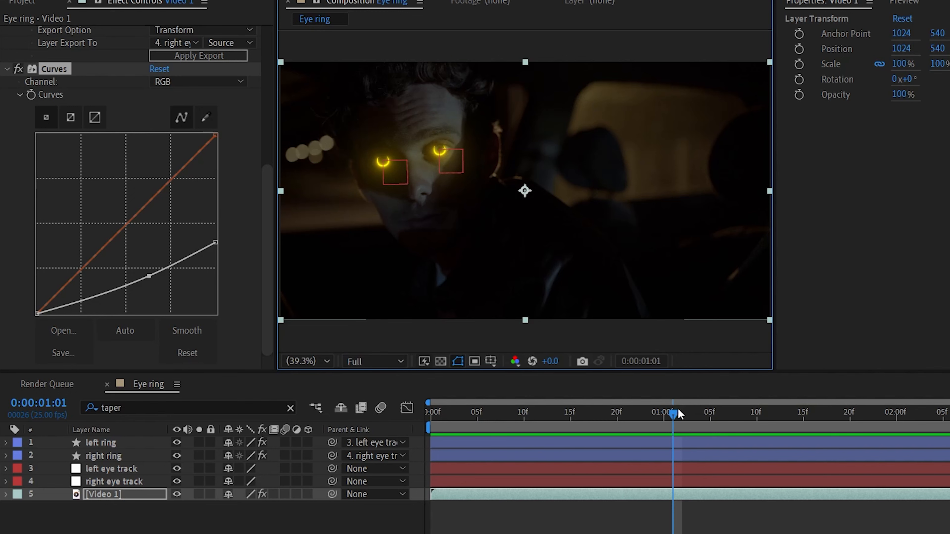
Add Opacity keyframes at 0:00:00:00 to both the left ring and right ring layers.
drag(675, 413, 142, 435)
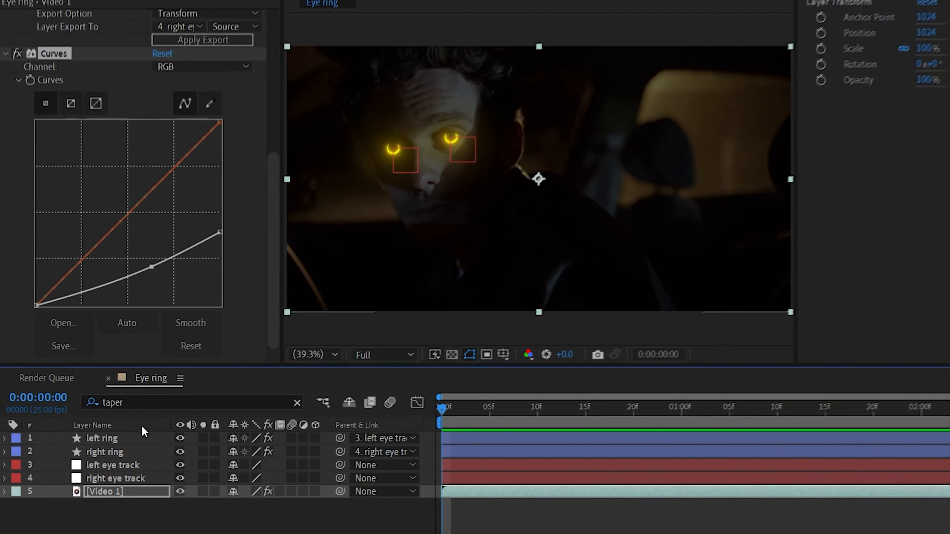
click(124, 454)
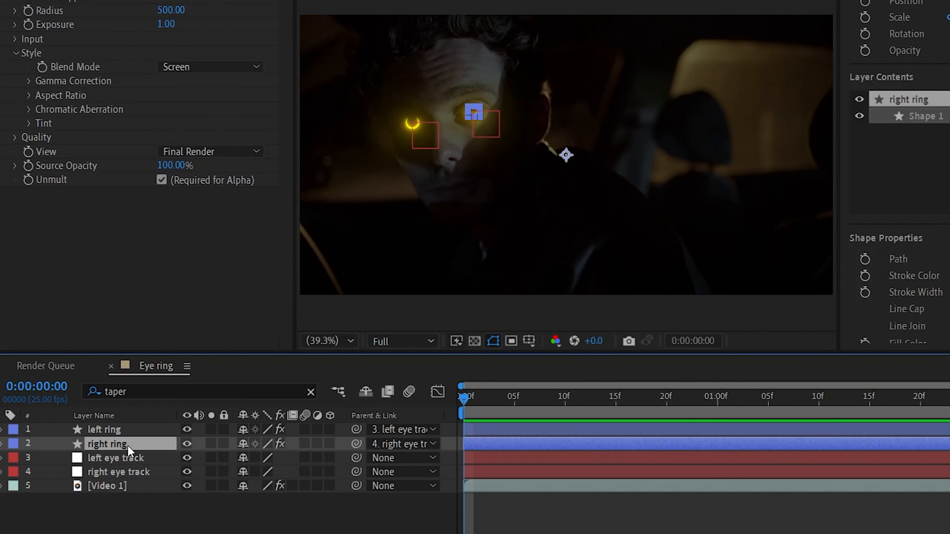
shift+click(132, 430)
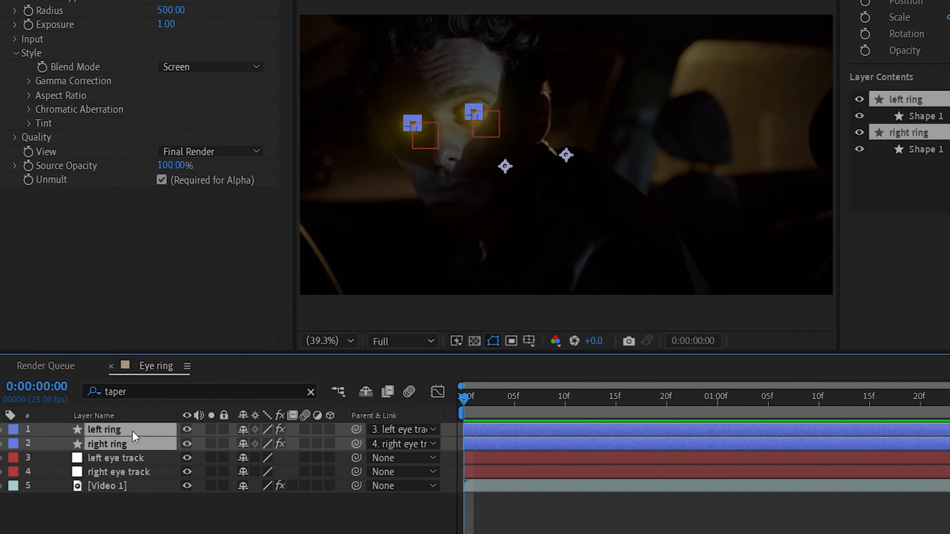
key(t)
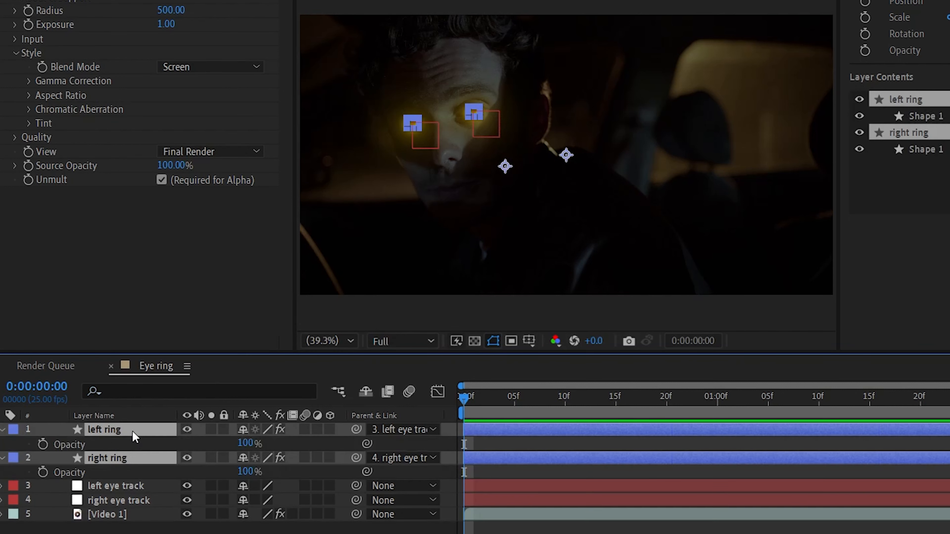
click(43, 444)
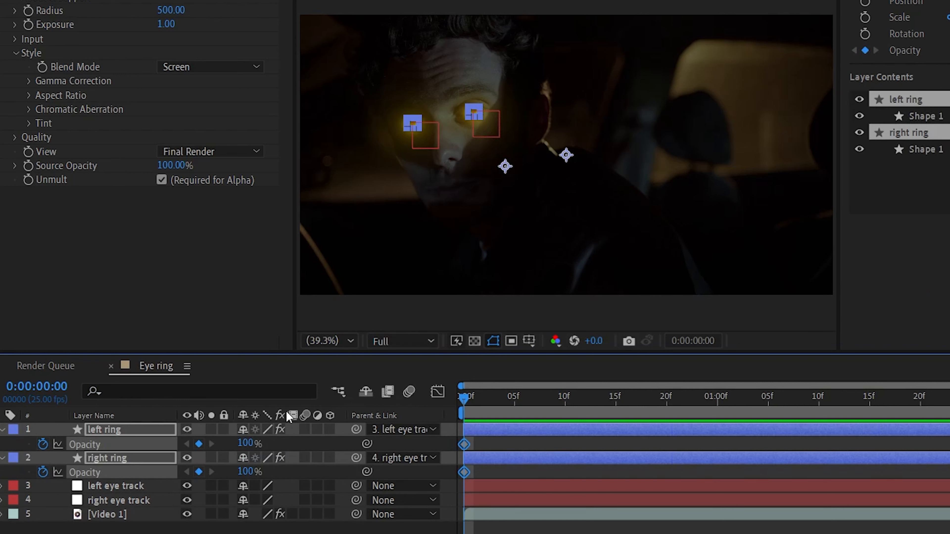
Keyframe the Opacity of both ring layers to 80% at 0:00:00:02.
key(Page_Down)
key(Page_Down)
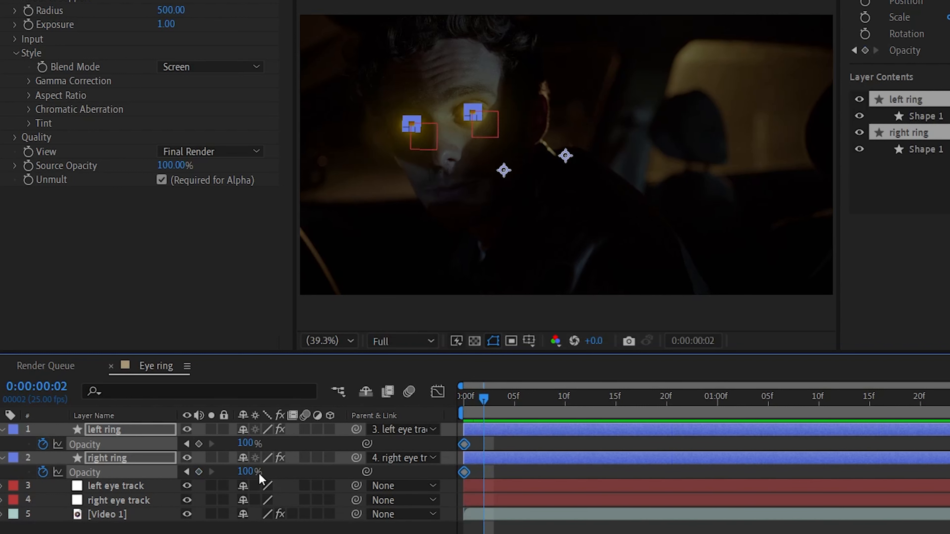
click(247, 472)
text(80)
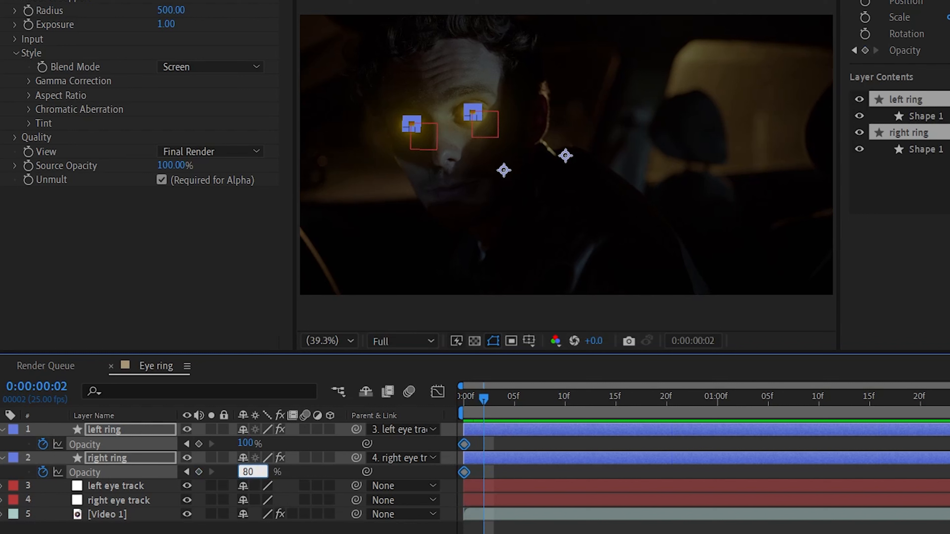
key(Return)
Keyframe the Opacity of both ring layers to 90% at 0:00:00:04.
key(Page_Down)
key(Page_Down)
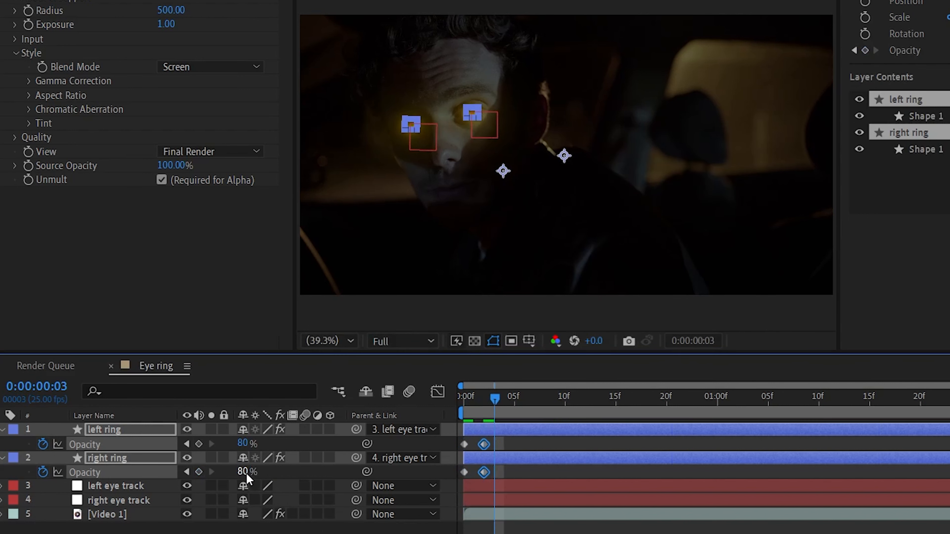
click(247, 471)
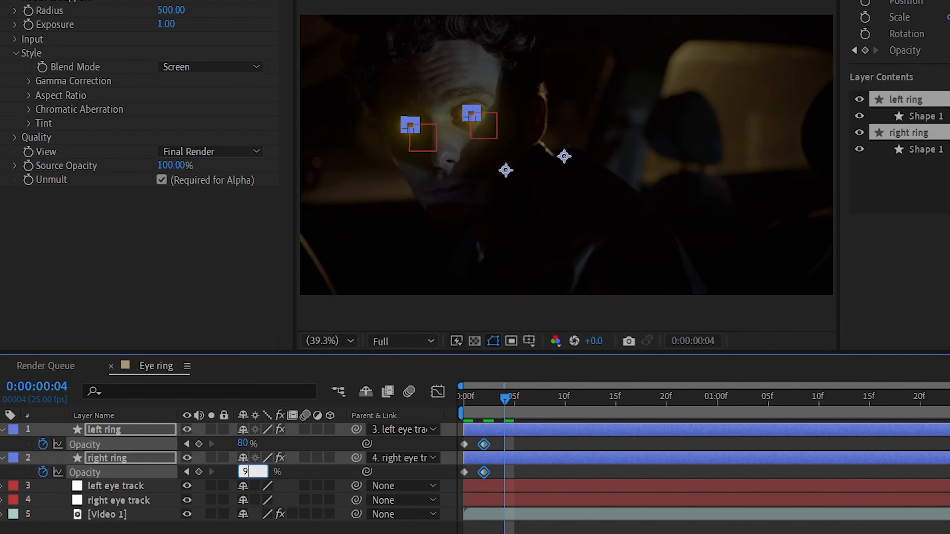
text(90)
key(Return)
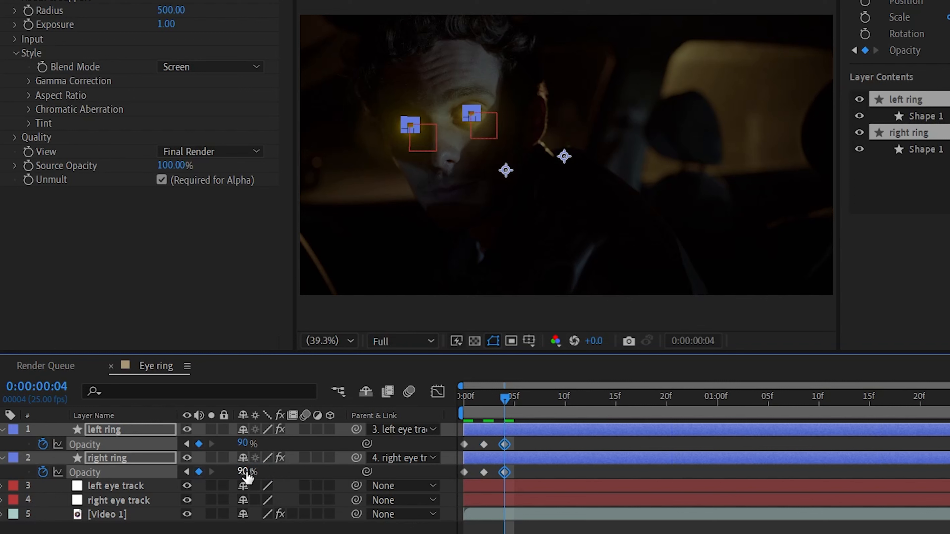
Keyframe the Opacity of both ring layers to 100% at 0:00:00:06.
key(Page_Down)
key(Page_Down)
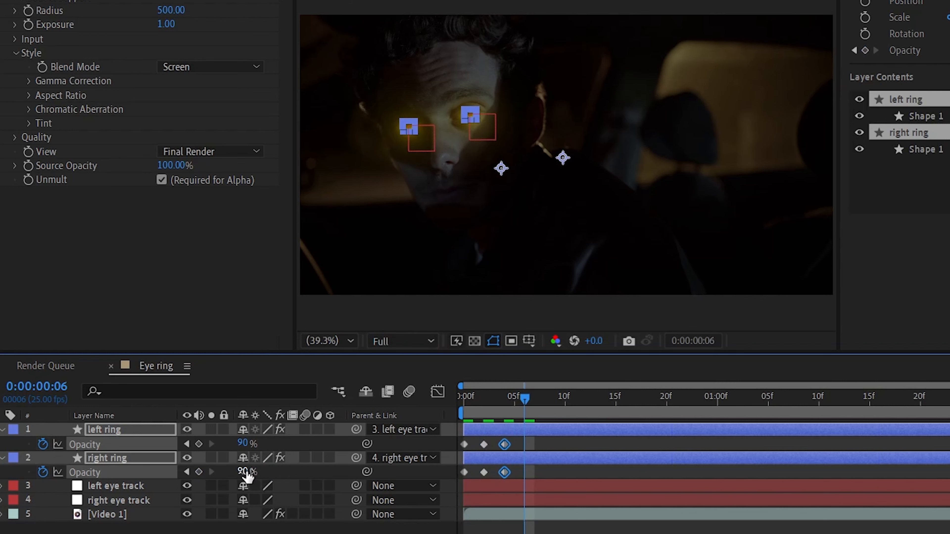
click(246, 473)
text(100)
key(Return)
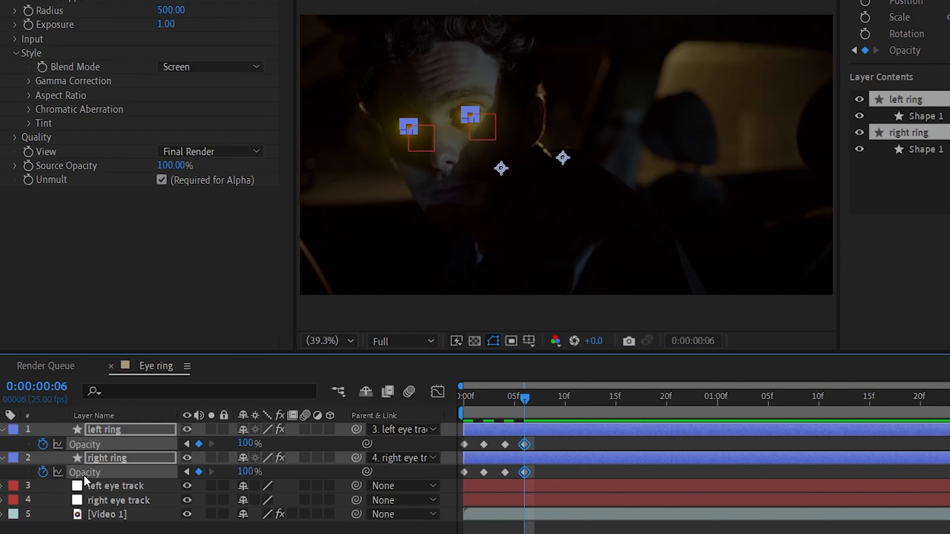
Add the expression loopOut() to the right ring layer's Opacity.
alt+click(43, 472)
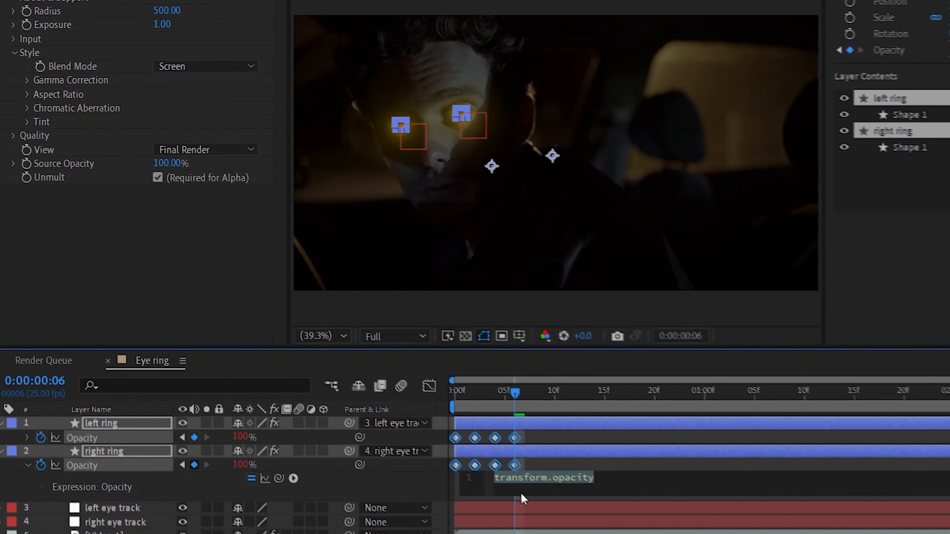
text(loo)
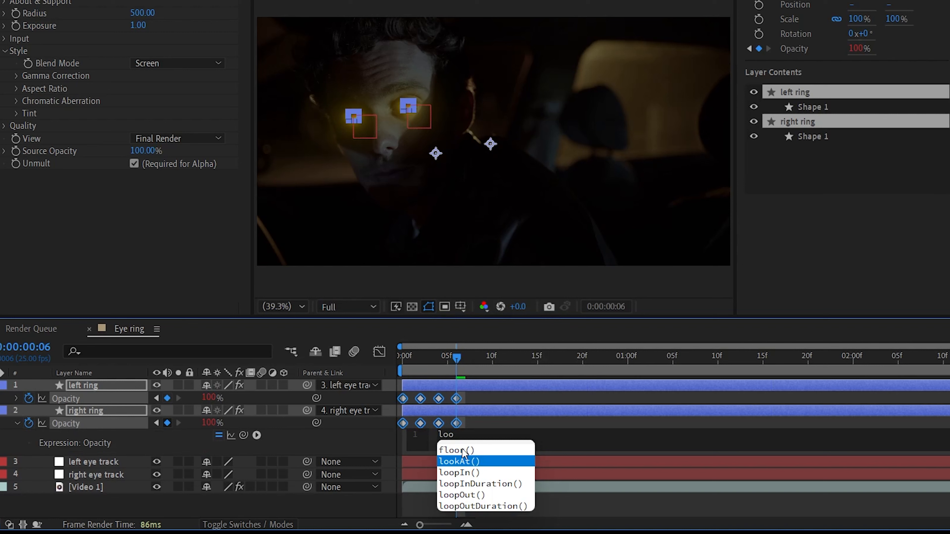
key(Down)
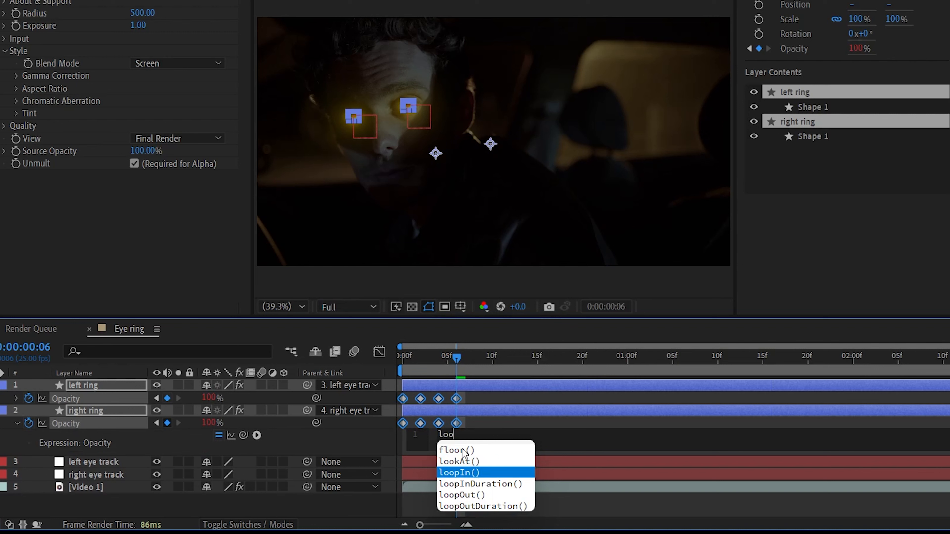
key(Up)
key(Down)
key(Down)
key(Down)
key(Return)
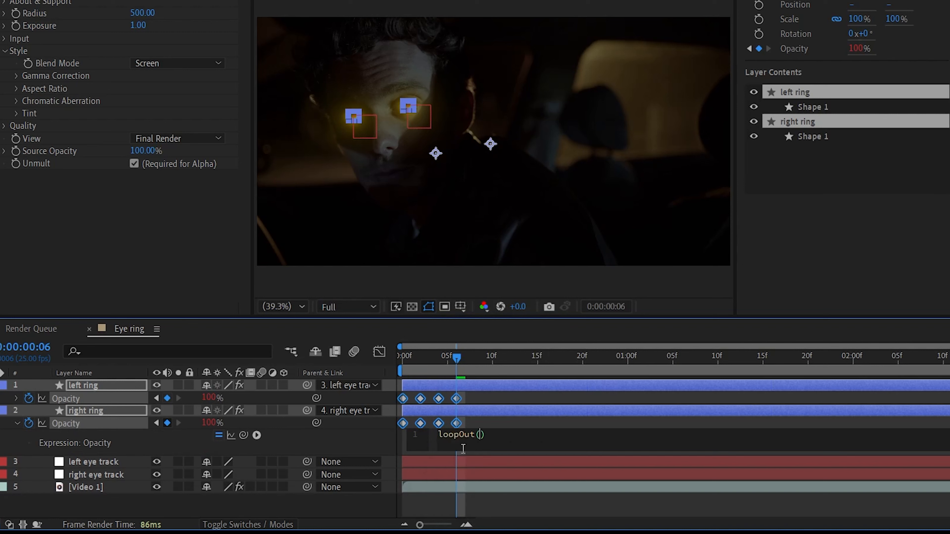
Reuse the loopOut() expression on the left ring layer's Opacity, then preview the flicker and collapse the layer properties.
drag(508, 435, 441, 434)
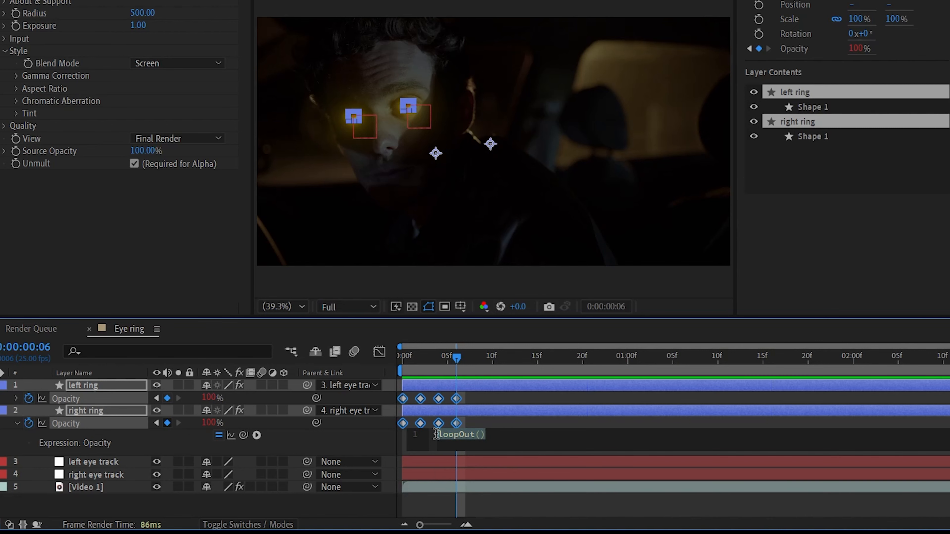
alt+click(28, 398)
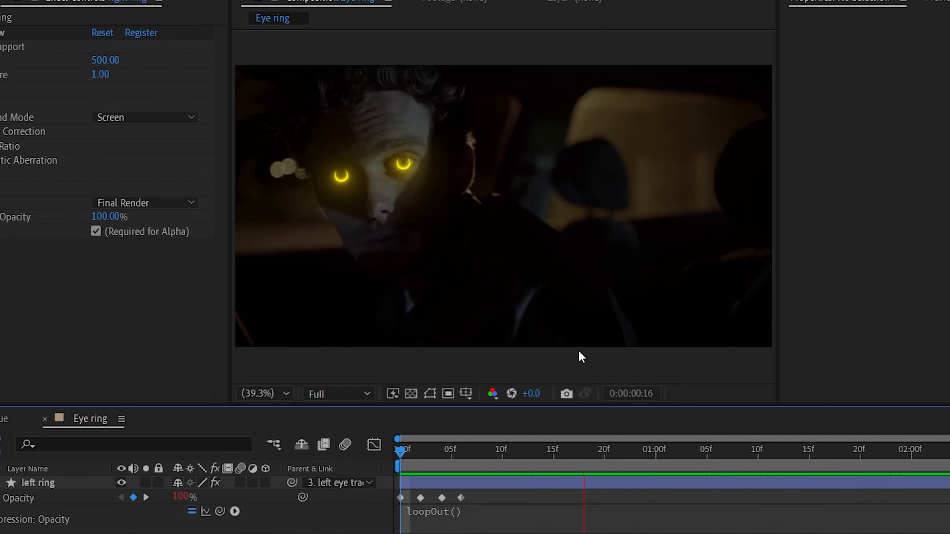
key(space)
key(u)
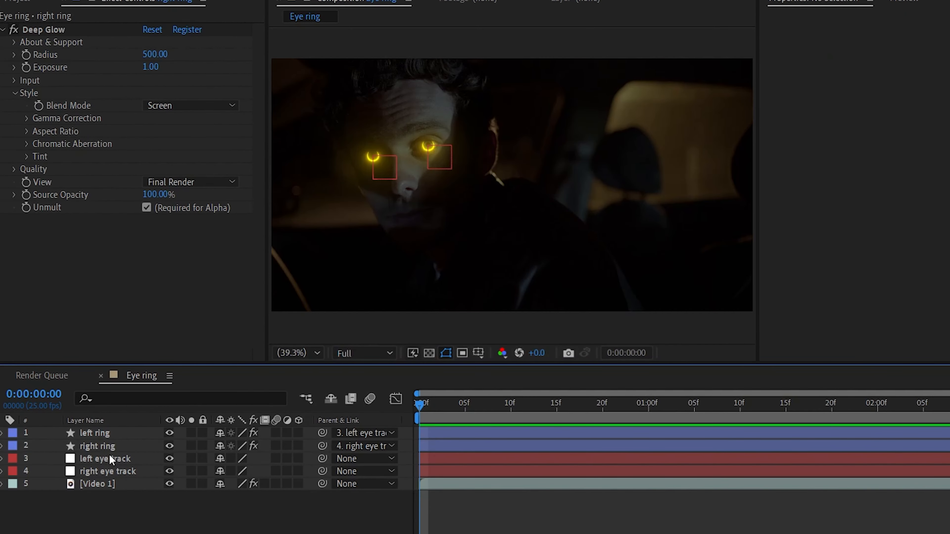
Apply the Hue/Saturation effect to the right ring layer.
click(108, 449)
key(ctrl+space)
text(hu)
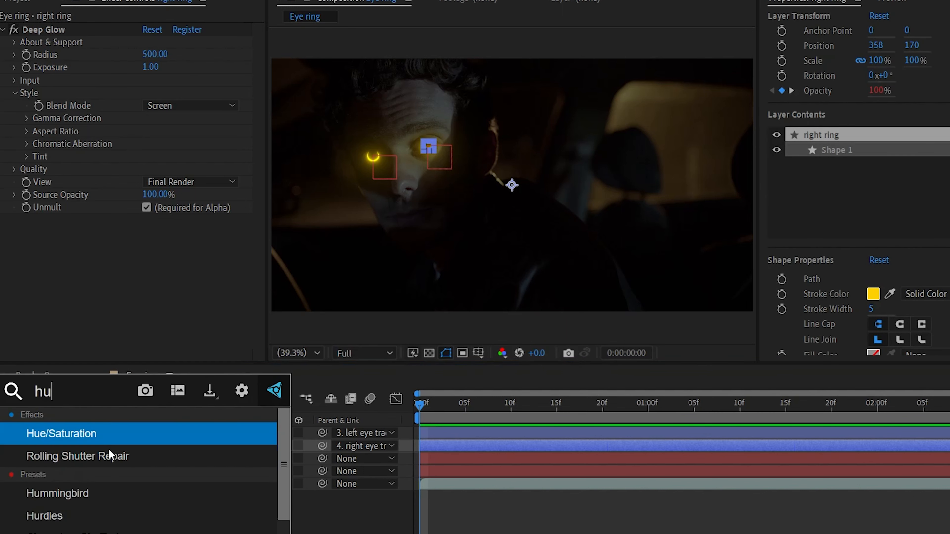
text(e s)
key(BackSpace)
key(BackSpace)
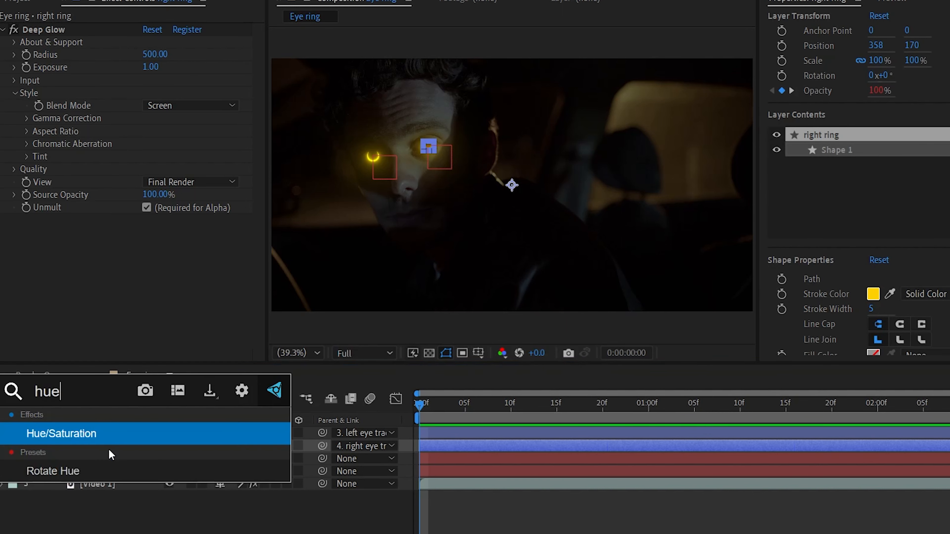
key(Return)
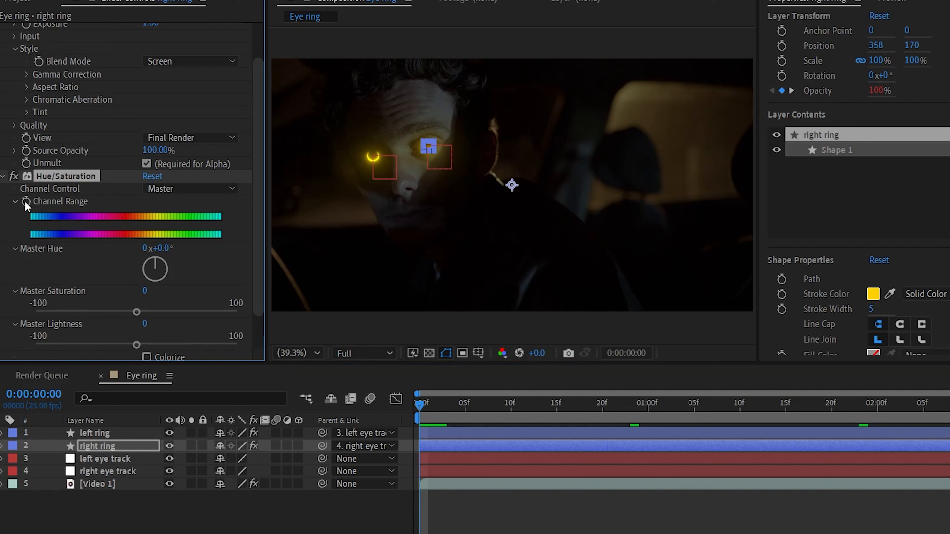
Animate the right ring's Hue/Saturation Channel Range from 0:00:00:00, setting Master Hue to 193° at 0:00:03:01, and preview the colour change.
click(25, 202)
key(space)
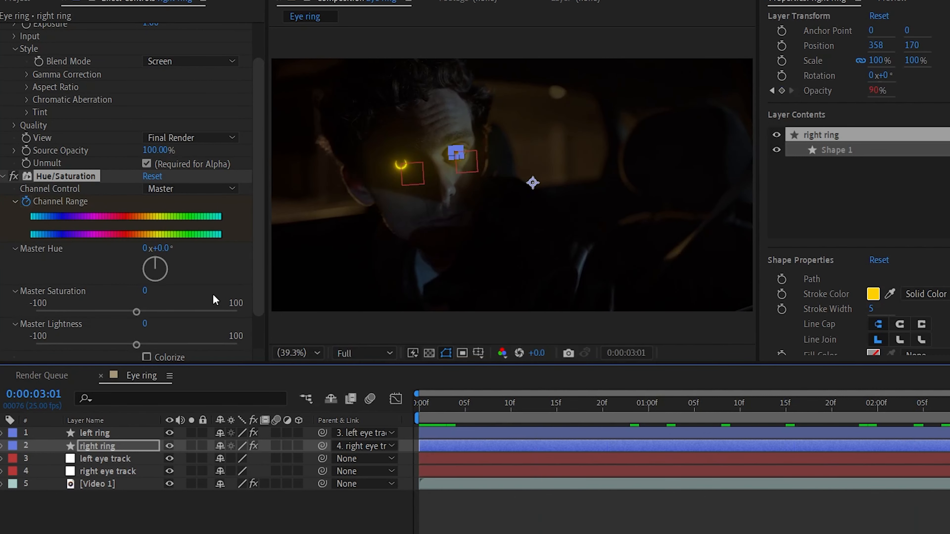
drag(158, 266, 149, 299)
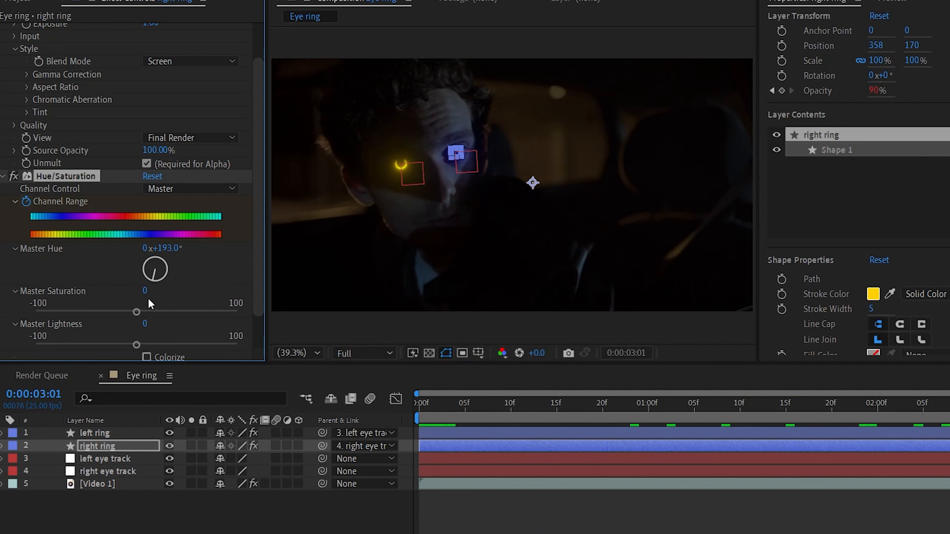
drag(711, 406, 339, 418)
key(space)
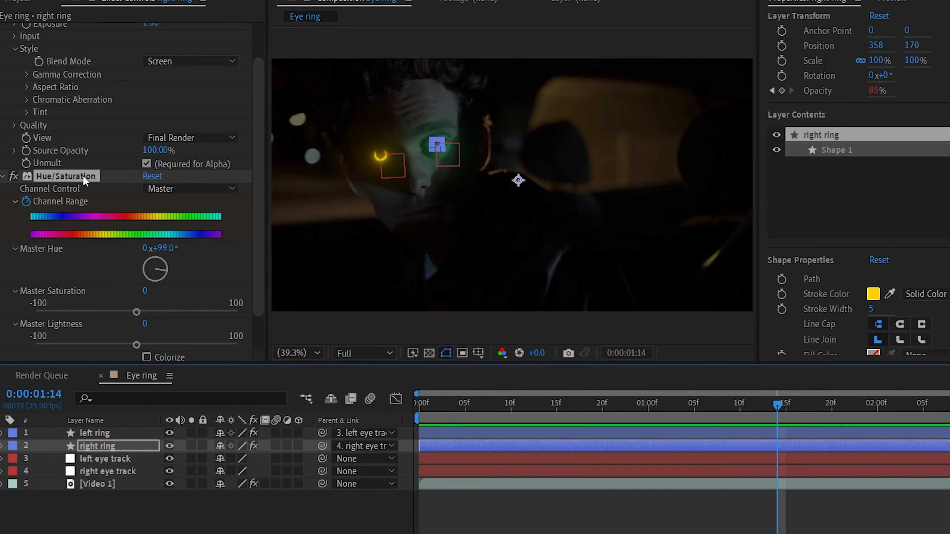
Replace the Hue/Saturation effect on the right ring layer with the Tint effect.
key(Delete)
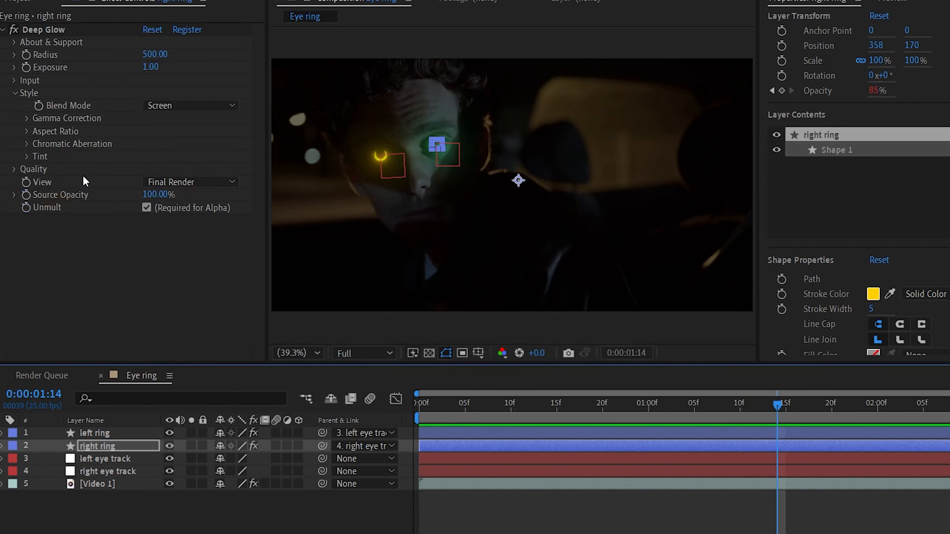
click(84, 181)
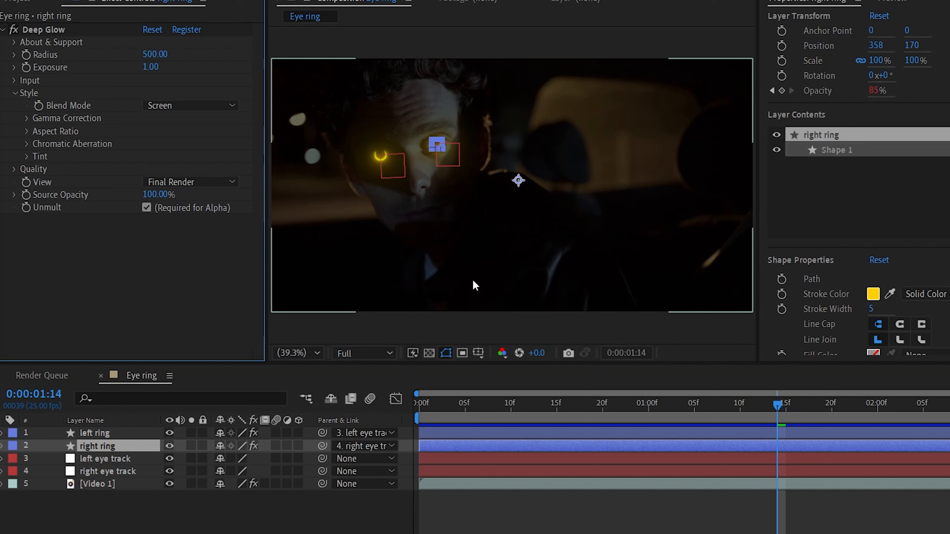
key(ctrl+space)
text(t)
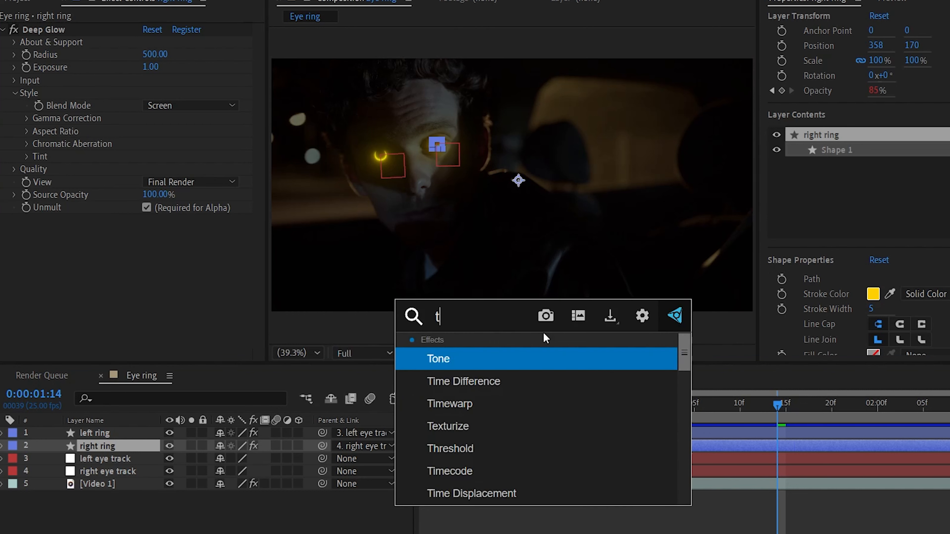
text(int)
key(Return)
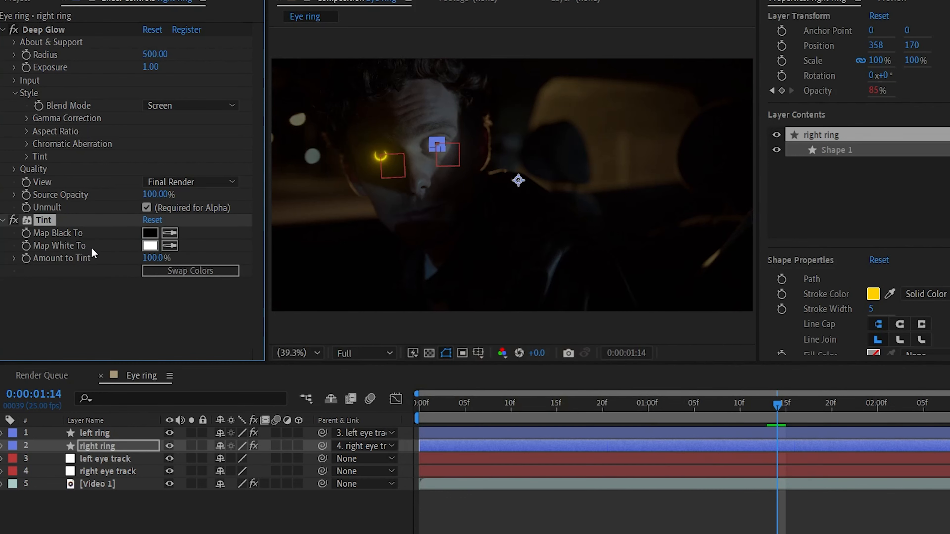
Set the Tint's Map White To colour to red and copy the effect onto the left ring layer.
click(150, 246)
drag(518, 303, 617, 304)
click(754, 307)
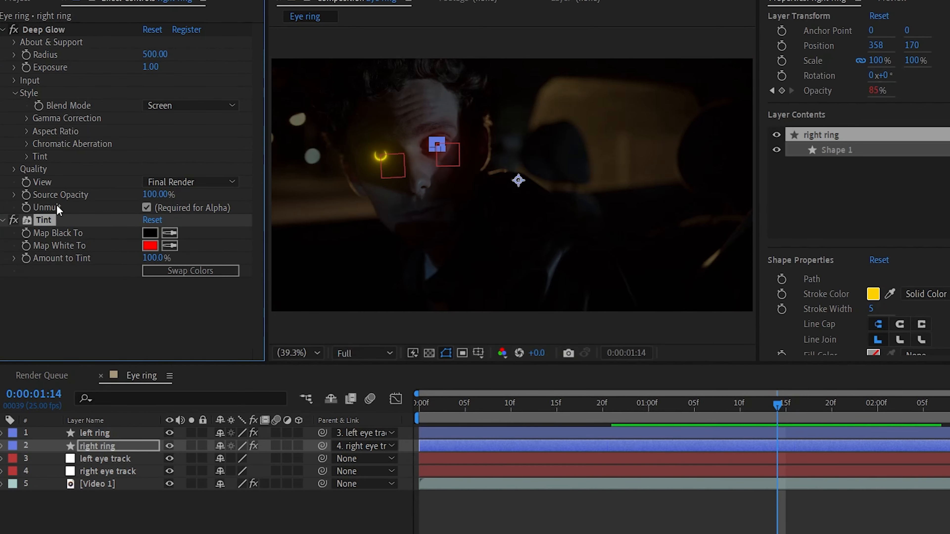
click(120, 436)
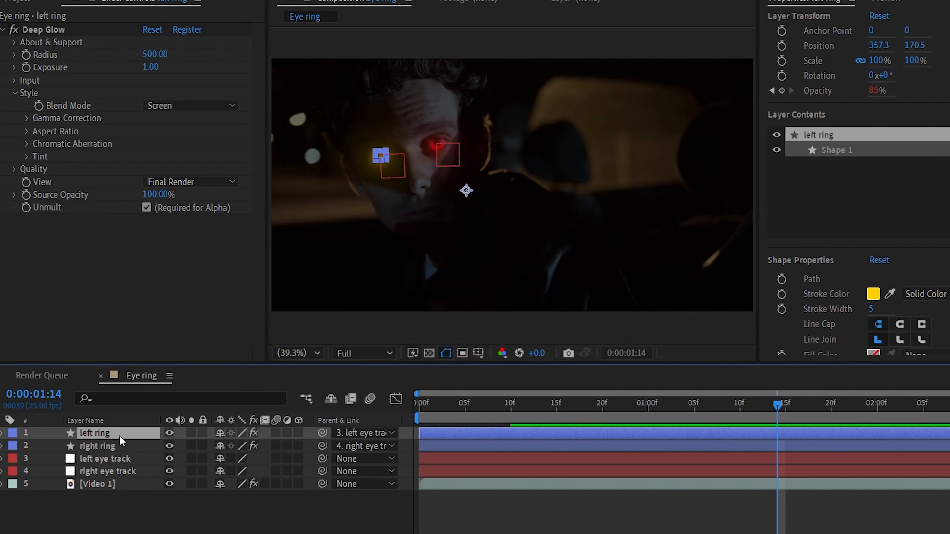
key(ctrl+v)
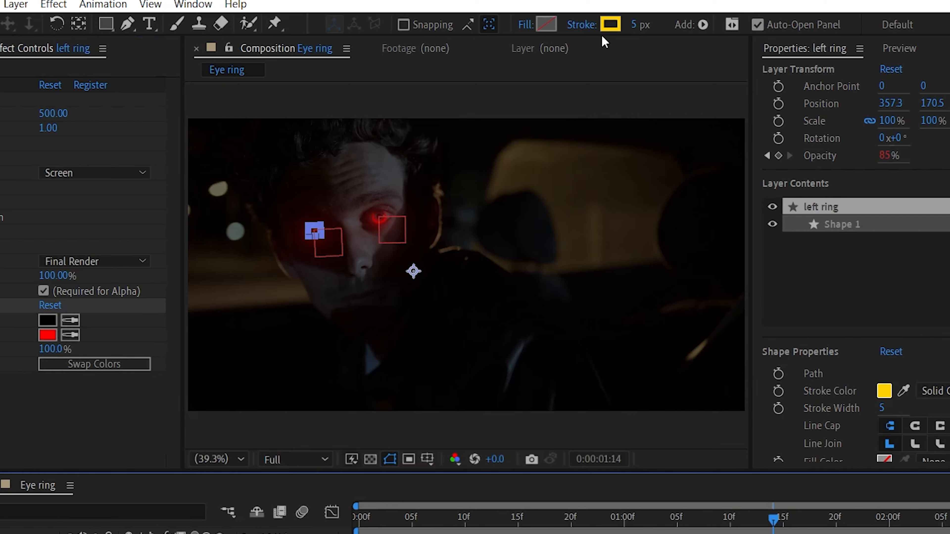
Inspect the left ring's stroke colour settings without changing them.
click(601, 28)
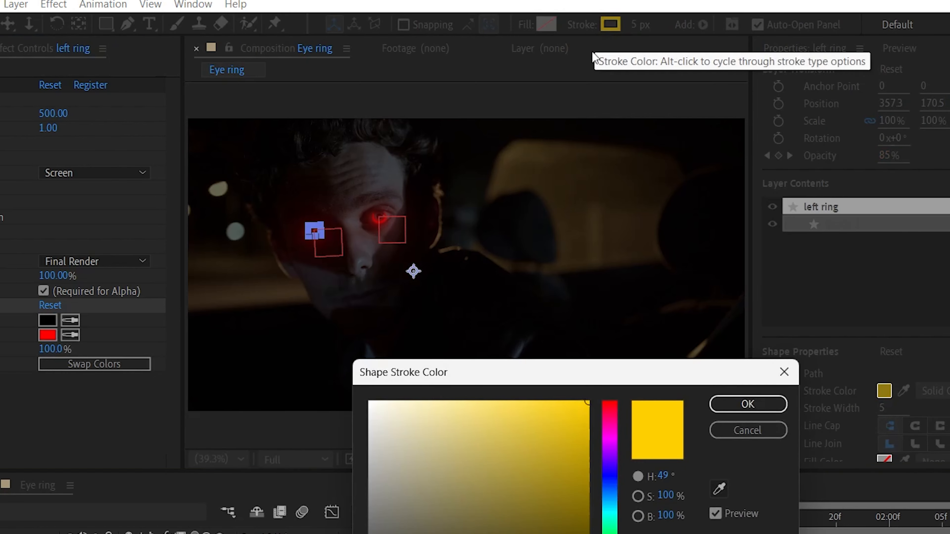
click(761, 434)
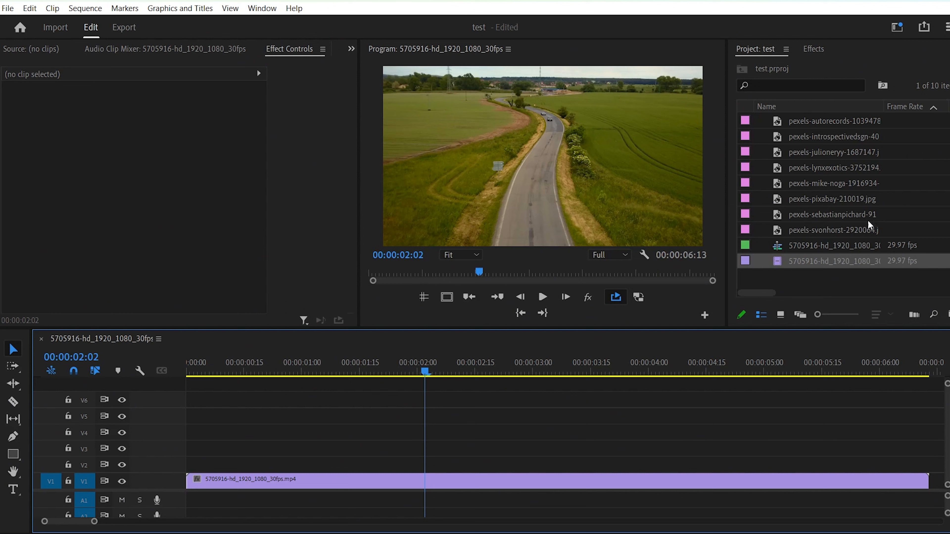
In Premiere Pro, place pexels-sebastianpichard-9113865.jpg on V2 at 00:00:02:02 and pexels-pixabay-210019.jpg on V3 at 00:00:02:07.
click(868, 220)
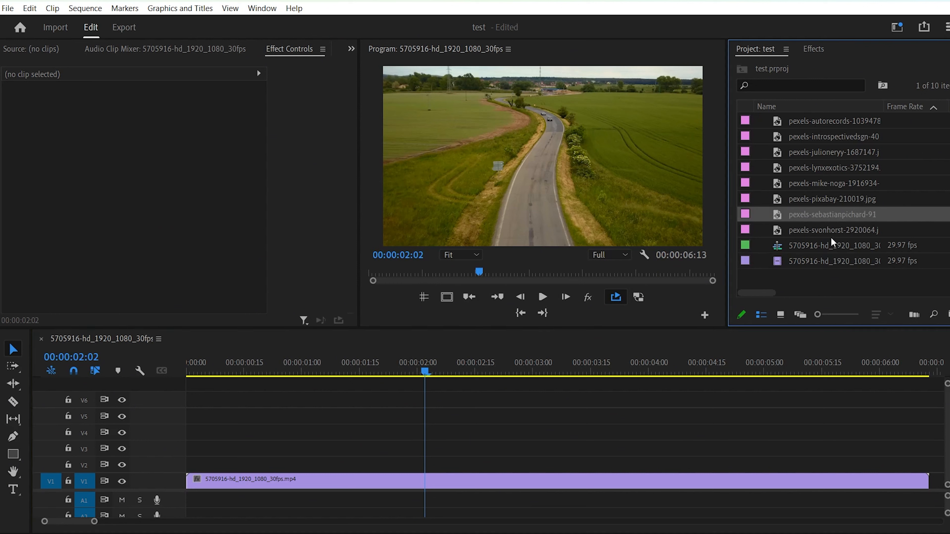
drag(739, 231, 435, 427)
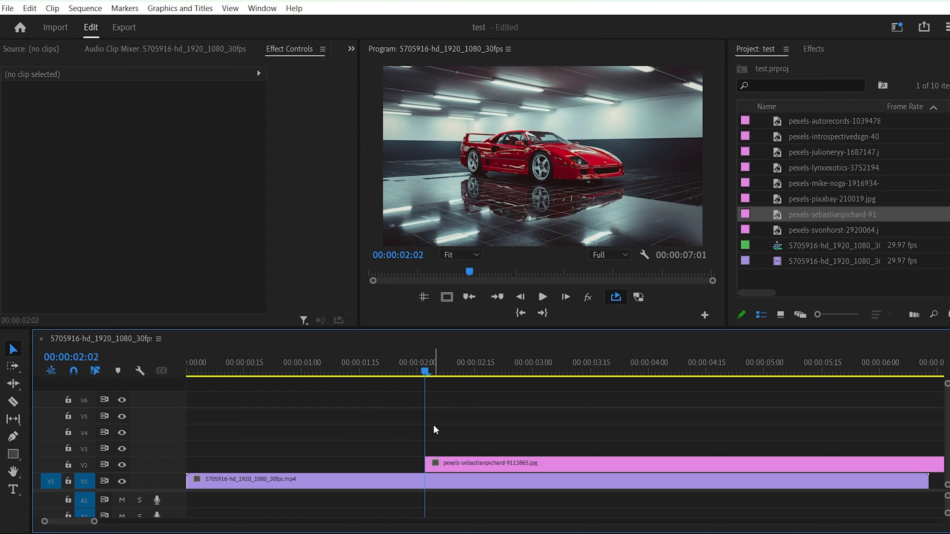
key(Right)
key(Right)
key(Right)
key(Right)
key(Right)
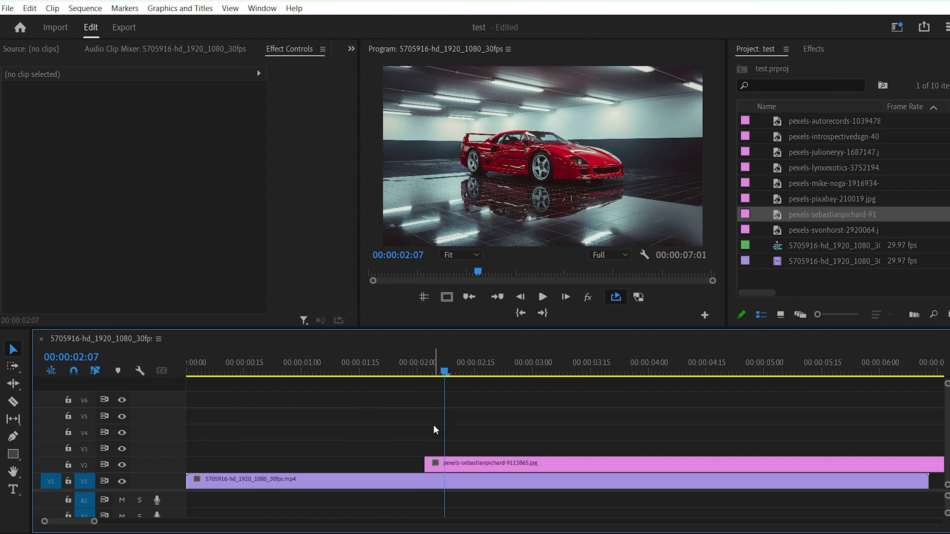
drag(807, 203, 452, 447)
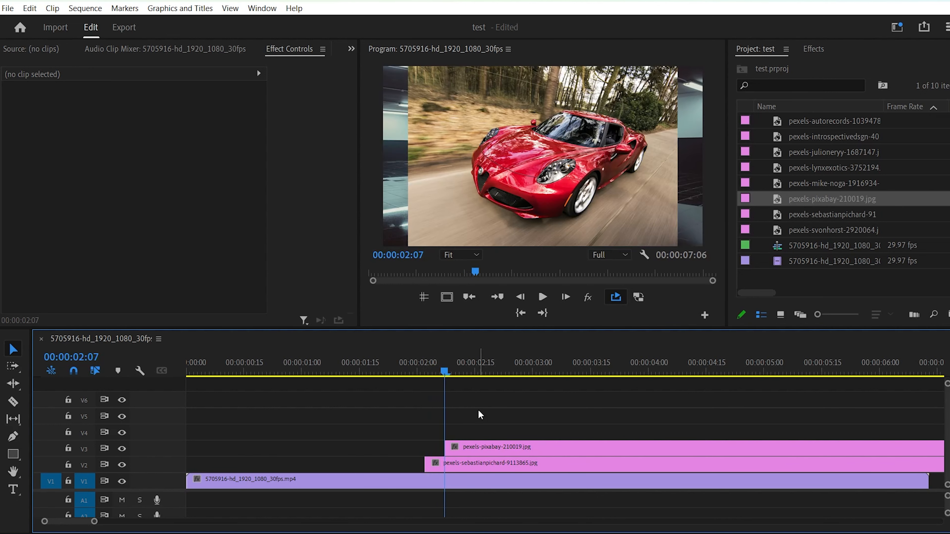
Place pexels-mike-noga-1916934-3608542.jpg on V4 at 00:00:02:12, five frames after the V3 image.
key(Right)
key(Right)
key(Right)
key(Right)
key(Right)
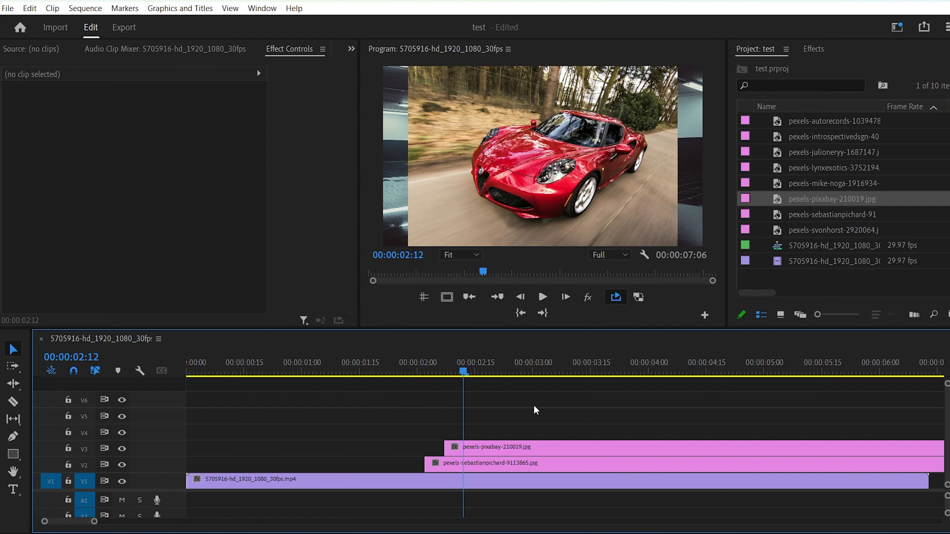
drag(822, 183, 477, 426)
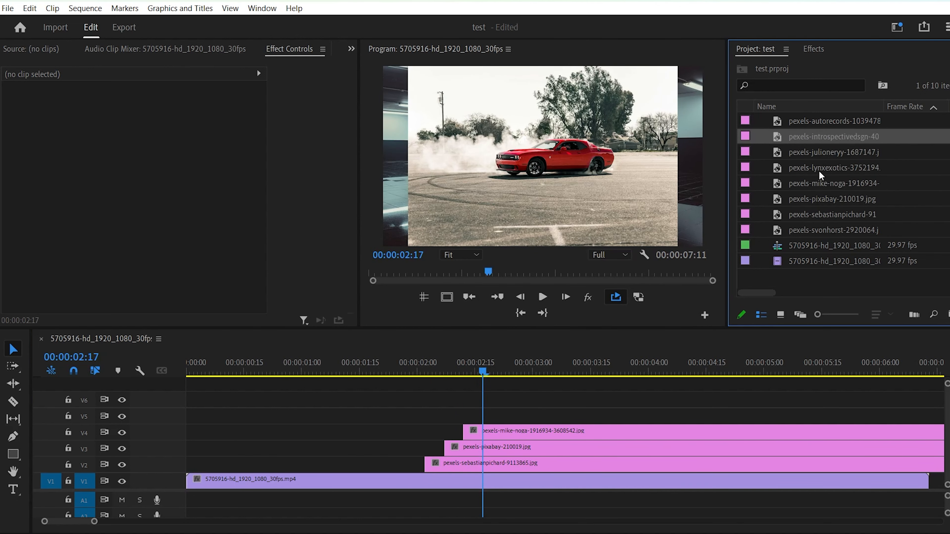
Place pexels-mike-noga-1916934-3608542.jpg again on V5 at 00:00:02:17 and pexels-lynxexotics-3752194.jpg on V6 five frames after it.
click(544, 433)
key(Right)
key(Right)
key(Right)
key(Right)
key(Right)
key(Right)
key(Right)
drag(805, 184, 502, 399)
Place pexels-julioneryy-1687147.jpg on V7 at 00:00:02:27 and bring the upper tracks into view.
key(Right)
key(Right)
key(Right)
key(Right)
key(Right)
drag(798, 153, 522, 384)
drag(163, 490, 163, 508)
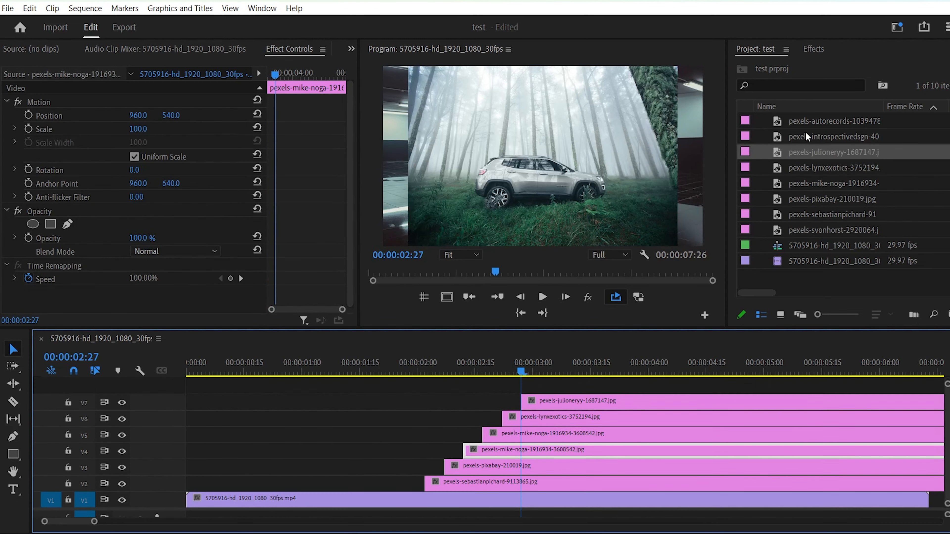
Place pexels-introspectivedsgn-4065814.jpg on V8, starting five frames after the V7 image.
key(Right)
key(Right)
key(Right)
key(Right)
key(Right)
drag(805, 136, 542, 385)
Cut the clips on all tracks at 00:00:03:07.
key(Right)
key(Right)
key(Right)
key(Right)
key(Right)
click(586, 383)
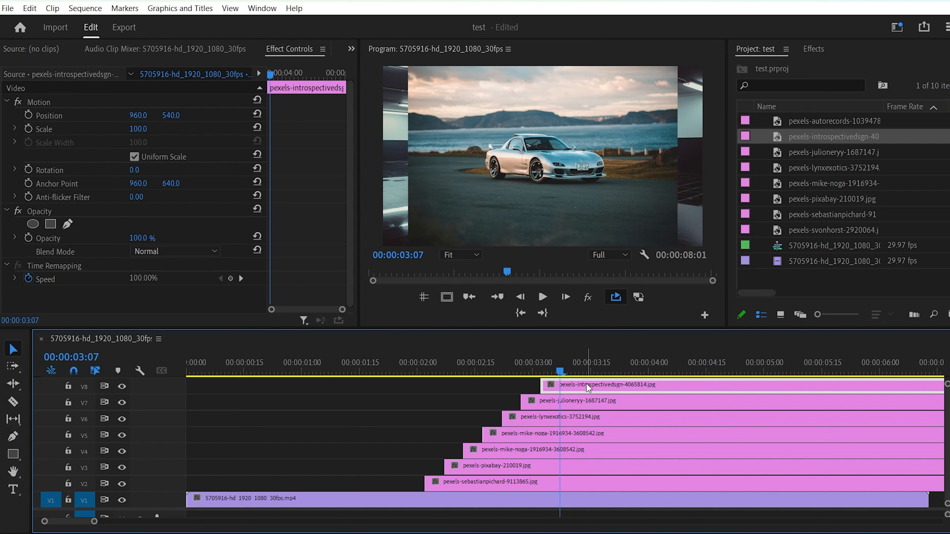
key(c)
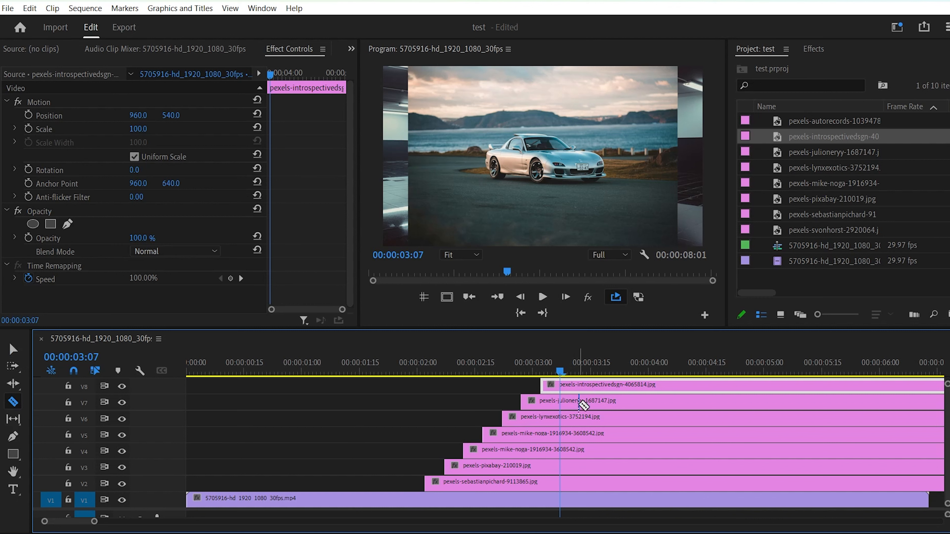
shift+click(561, 391)
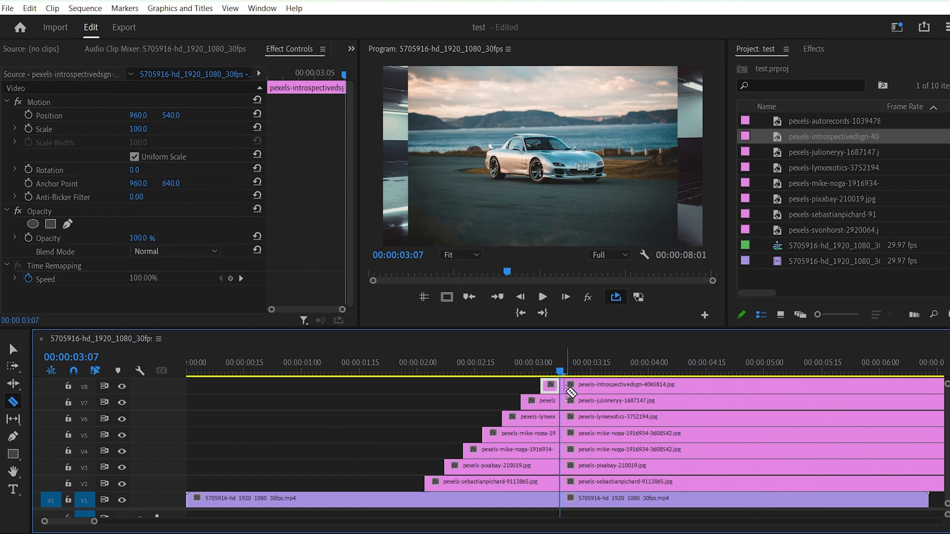
Delete the image segments after the cut on tracks V2 to V8, keeping the V1 video.
key(v)
drag(594, 380, 614, 486)
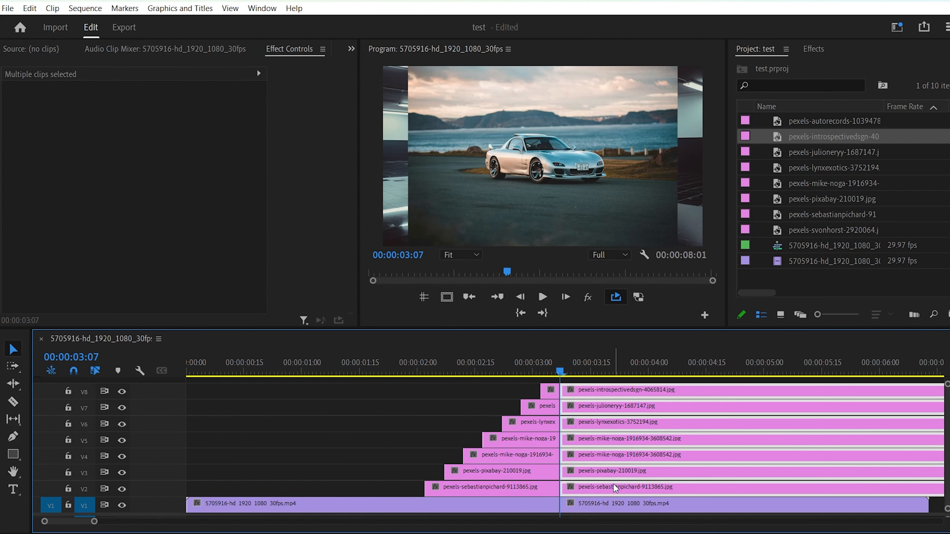
key(Delete)
Enlarge the images on V8, V7 and V6 to fill the frame, setting the V8 image's Scale to 120.
drag(558, 370, 541, 371)
click(548, 391)
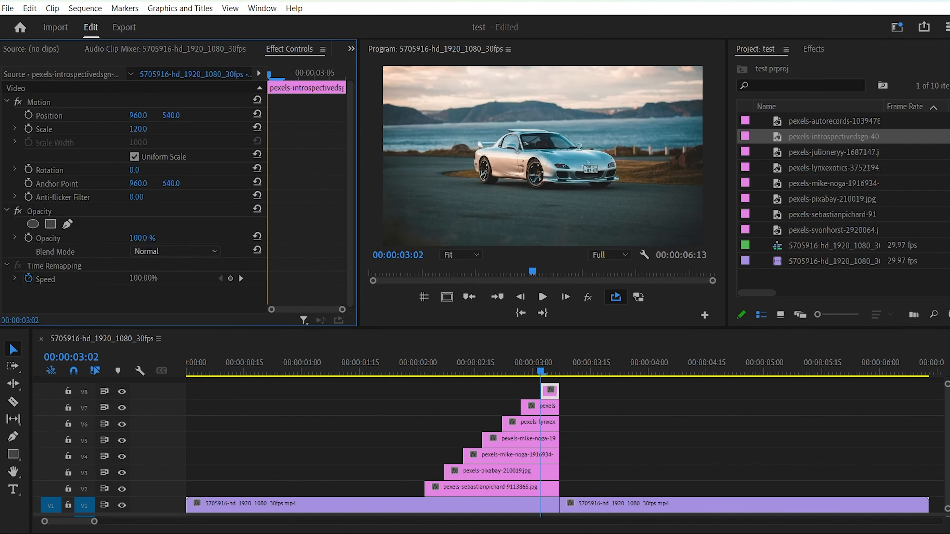
click(535, 371)
click(540, 407)
click(517, 371)
drag(142, 128, 157, 128)
click(531, 424)
click(495, 370)
Replace the duplicate image on V5 with pexels-autorecords-1039478 and scale it up to fill the frame.
click(519, 440)
click(482, 370)
click(511, 455)
click(483, 370)
drag(833, 121, 520, 440)
drag(137, 129, 157, 129)
Enlarge the images on V4 and V3 to fill the frame, setting the V3 image's Scale to 121.
click(475, 370)
click(477, 455)
click(460, 370)
click(468, 472)
click(437, 370)
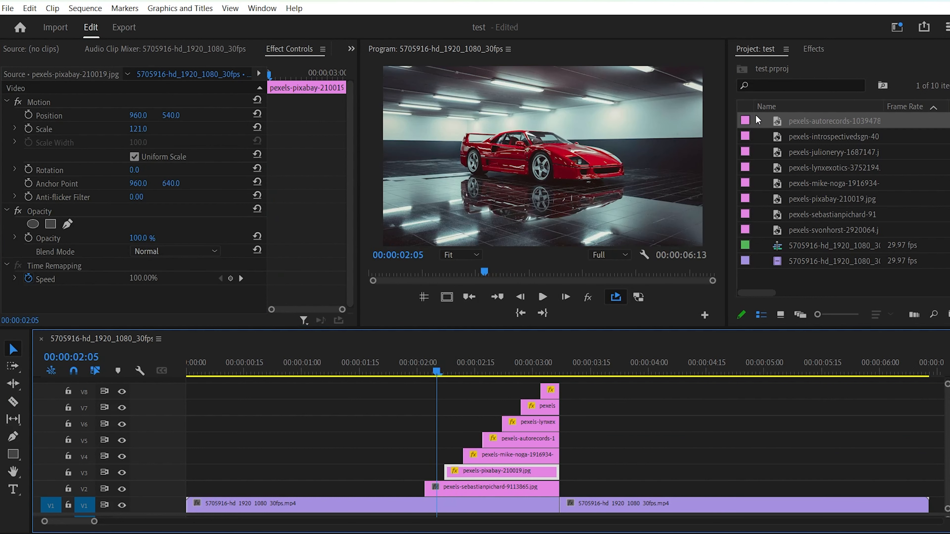
Find the Transform effect under Distort and apply it to the image on V2.
click(813, 49)
click(789, 66)
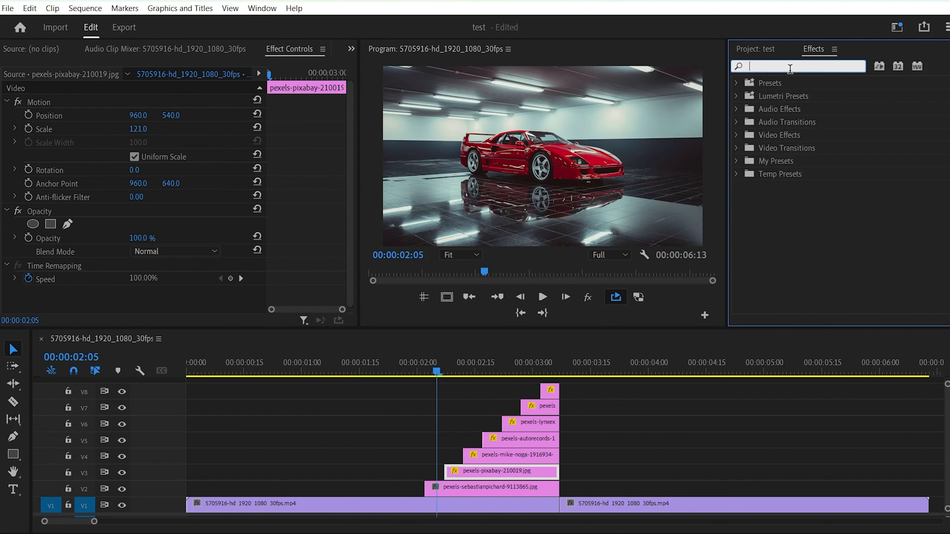
text(transfo)
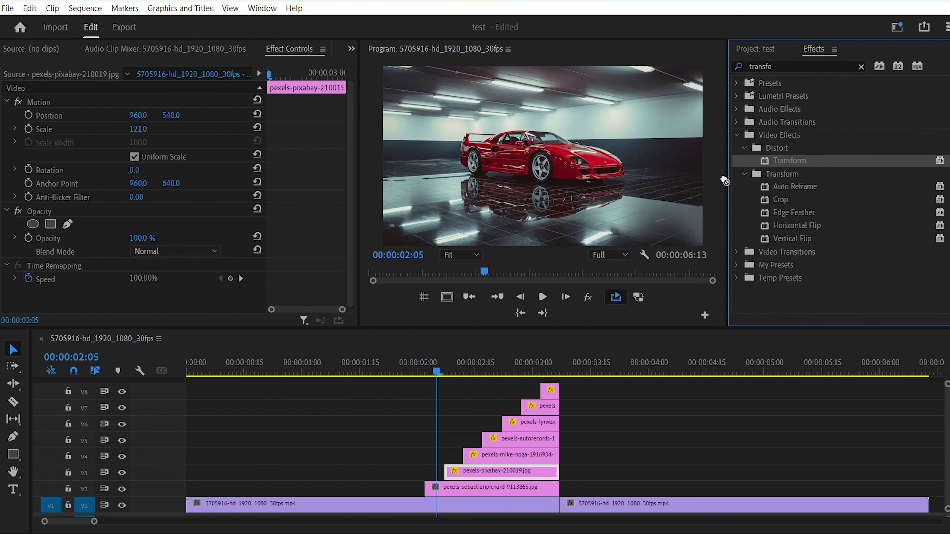
drag(436, 461, 436, 486)
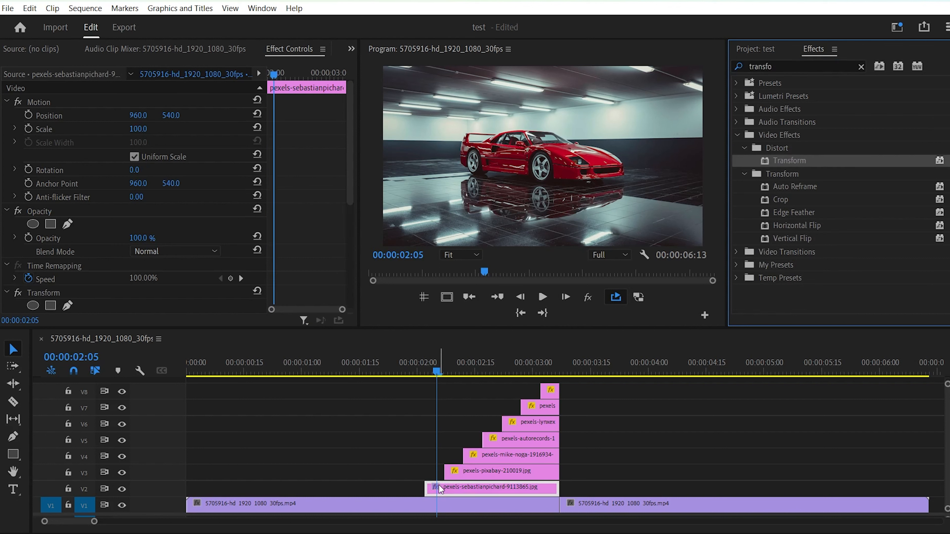
Turn off Use Composition's Shutter Angle in the V2 image's Transform effect and set Shutter Angle to 360.
click(424, 370)
drag(349, 110, 353, 219)
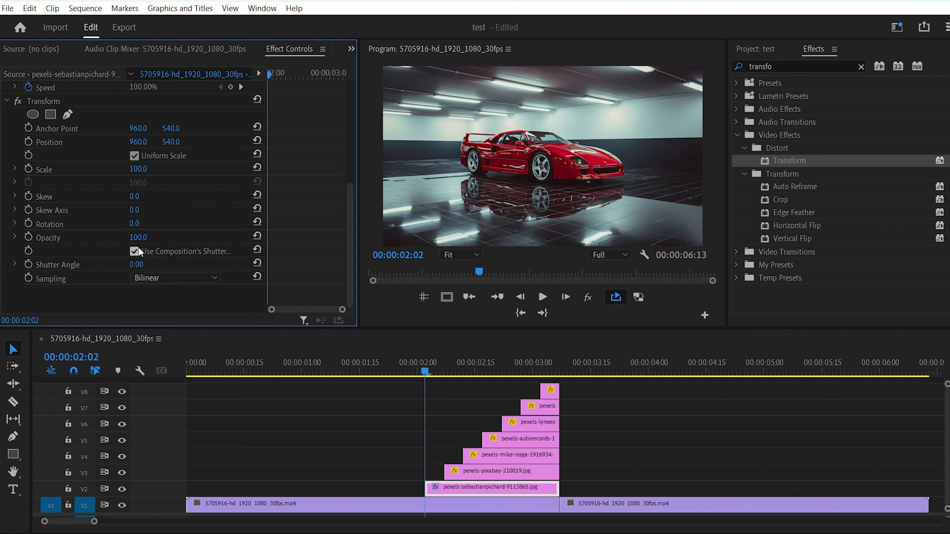
click(138, 264)
key(Return)
Keyframe the V2 image's Transform Position of 960, 540 at 00:00:02:07 and return the playhead to the clip's start at 00:00:02:02.
click(27, 144)
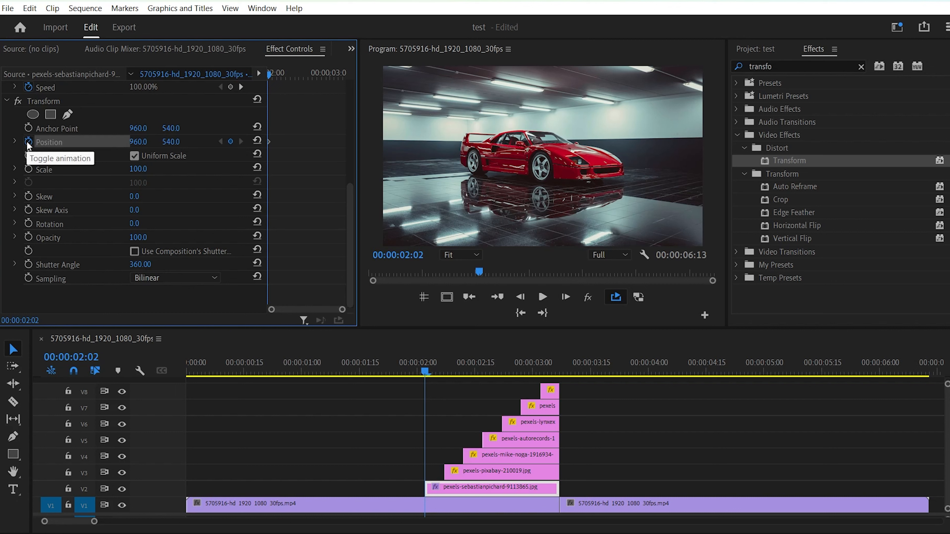
key(Right)
key(Right)
key(Right)
key(Right)
key(Right)
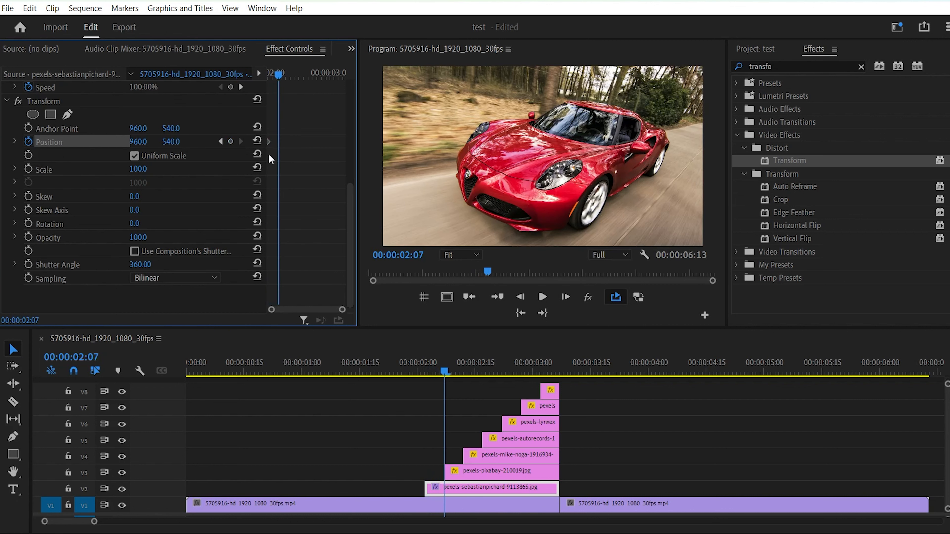
drag(269, 142, 278, 142)
drag(279, 74, 268, 74)
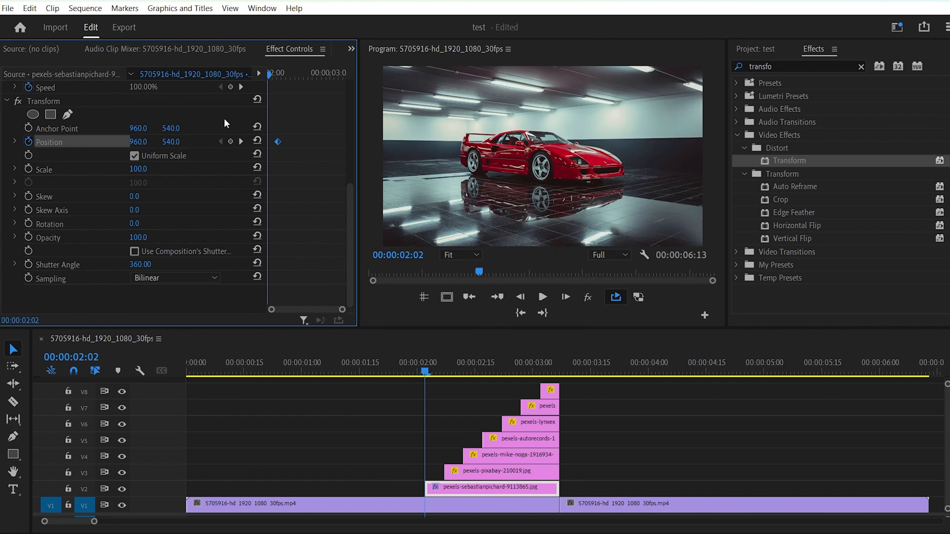
Set the V2 image's Transform Position to 960, -819 at 00:00:02:02 and copy its Transform effect onto the images on V3 to V8.
drag(172, 142, 87, 142)
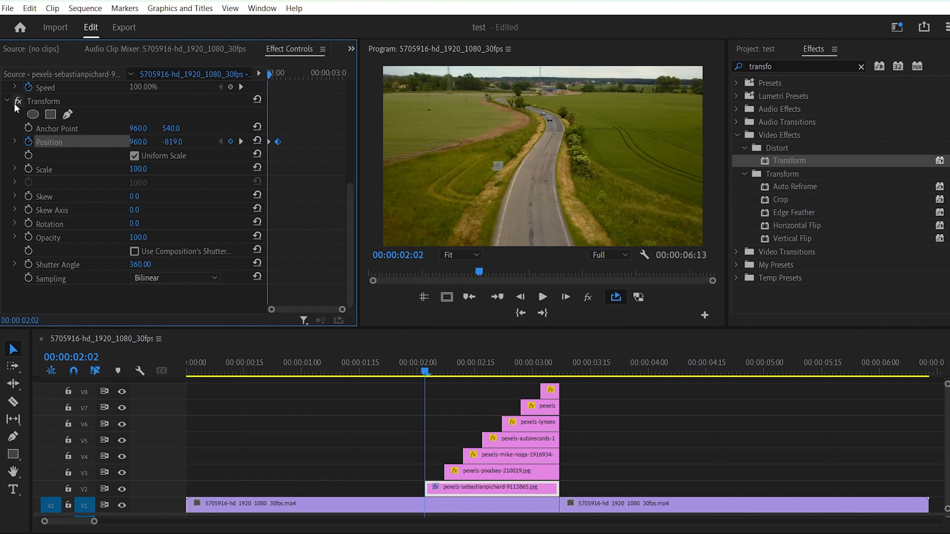
click(35, 101)
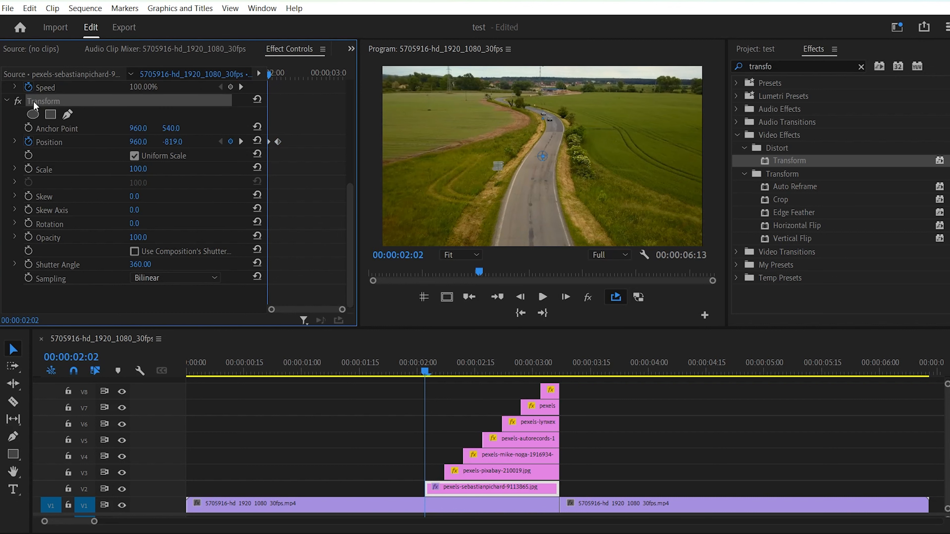
drag(588, 478, 518, 391)
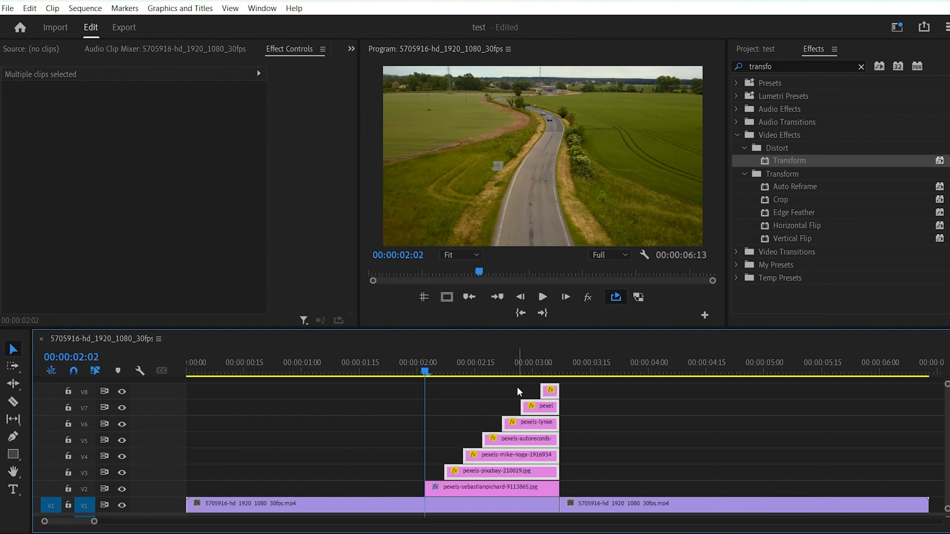
key(ctrl+v)
Play back the sliding photo transition from about 00:00:01:10 and examine the V2 image's Position keyframes.
drag(421, 356, 343, 355)
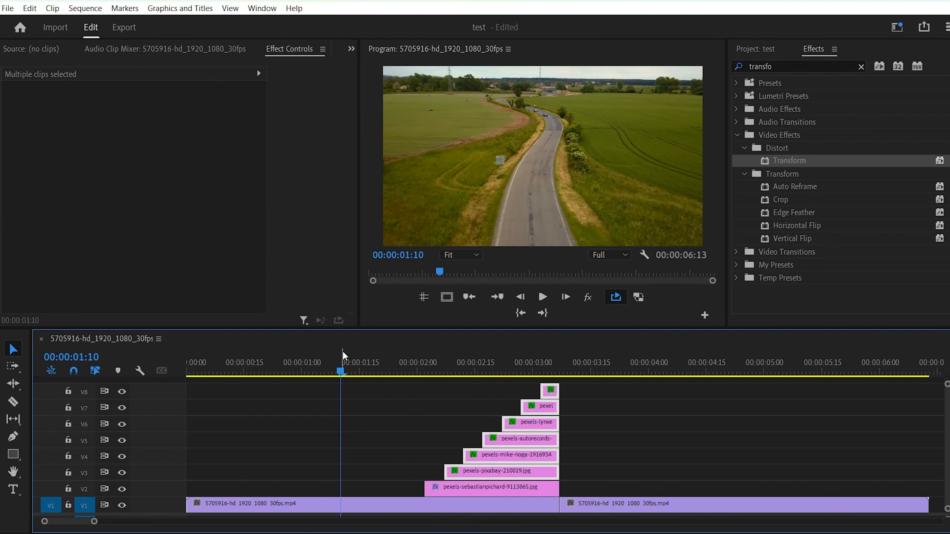
key(space)
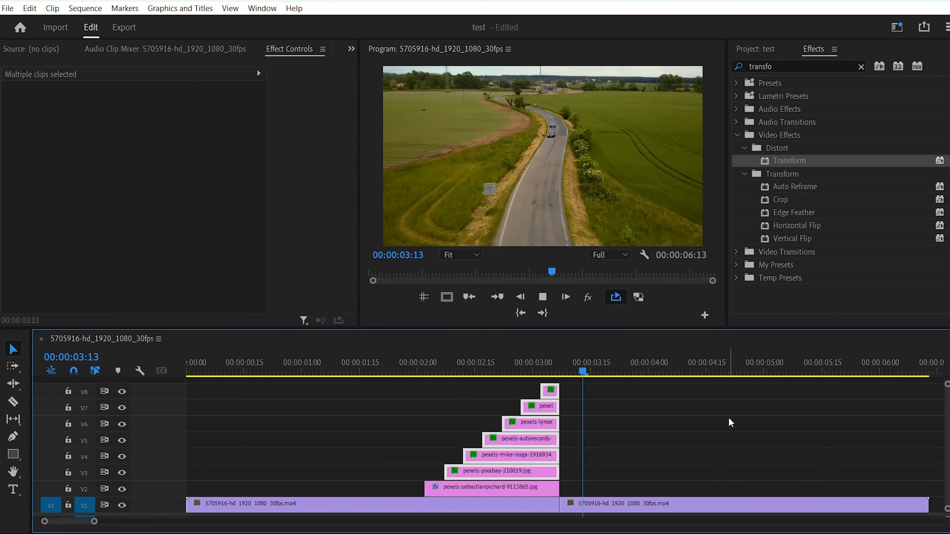
drag(658, 363, 361, 370)
key(space)
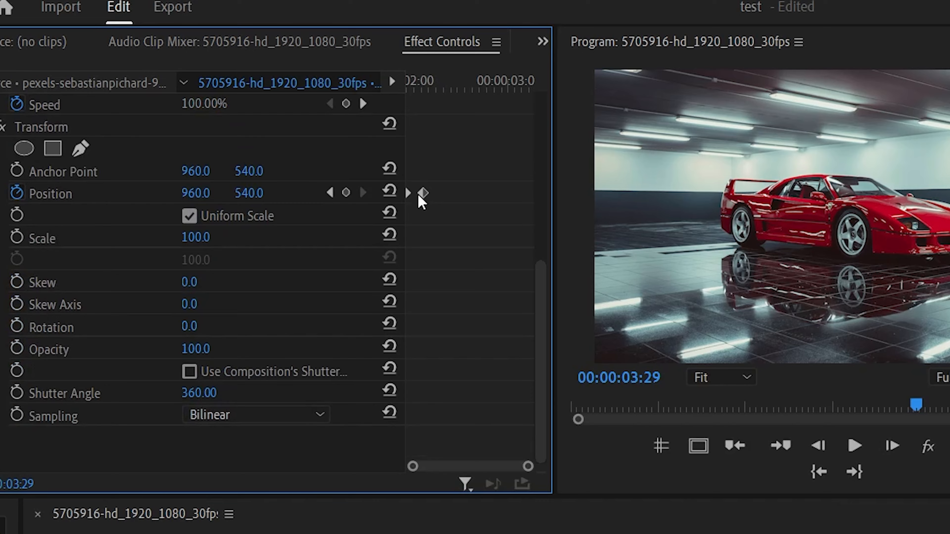
mouse_move(418, 195)
mouse_down()
mouse_move(457, 197)
mouse_move(421, 195)
mouse_up()
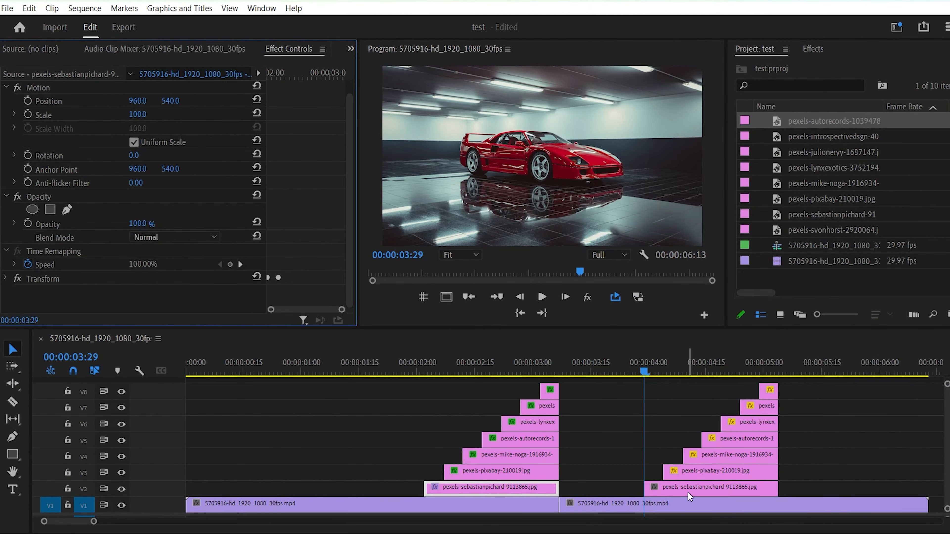
Apply the Transform effect to the second stack's V2 image, with Use Composition's Shutter Angle off and Shutter Angle at 360.
click(687, 491)
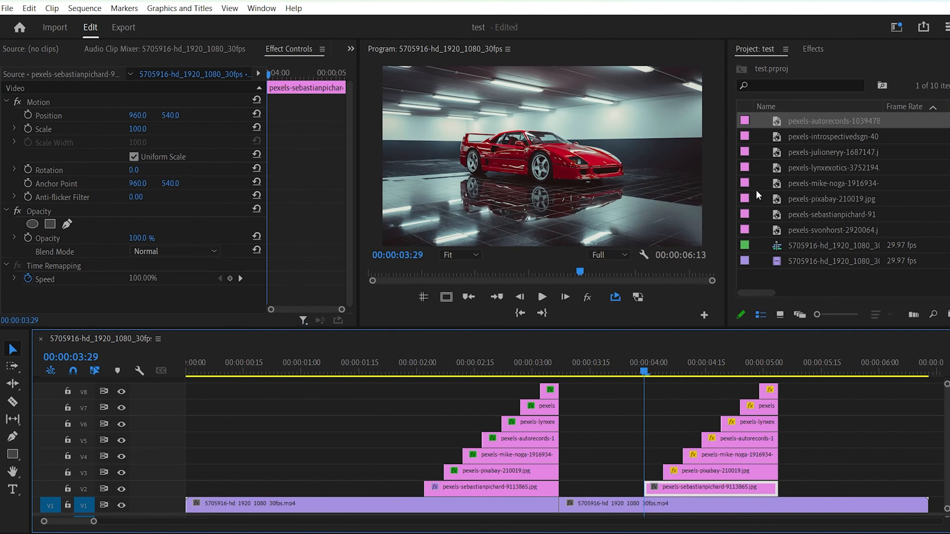
click(812, 49)
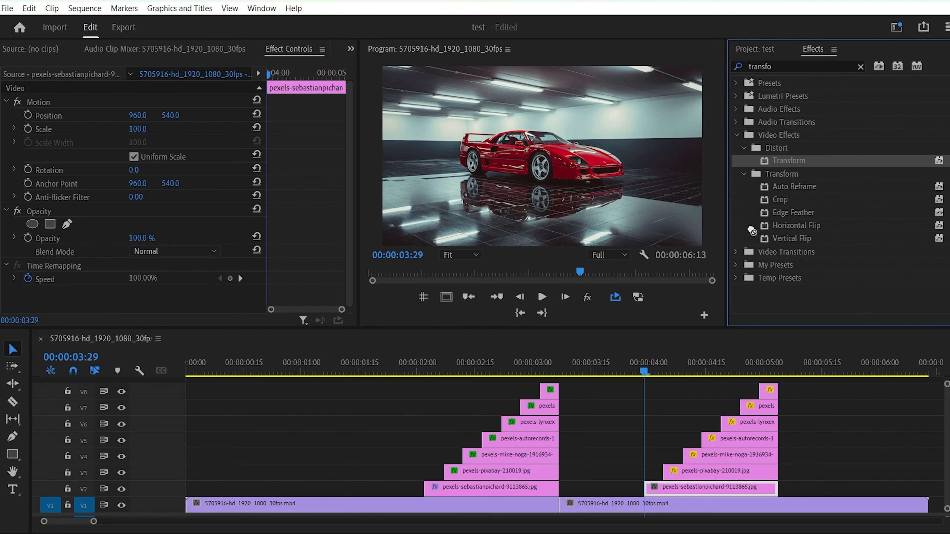
drag(750, 228, 674, 488)
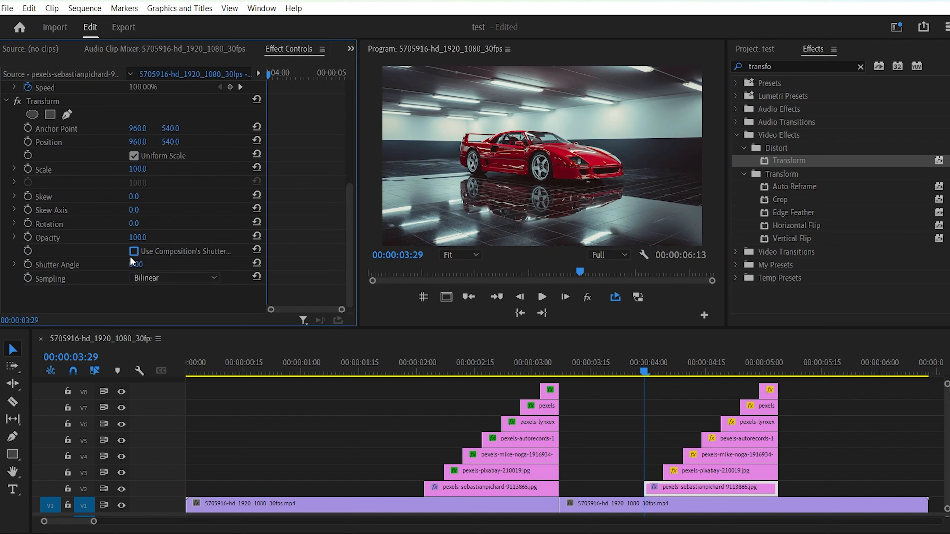
click(132, 263)
key(Return)
Add a Transform Scale keyframe of 180 to the second stack's V2 image at 00:00:03:29.
click(28, 169)
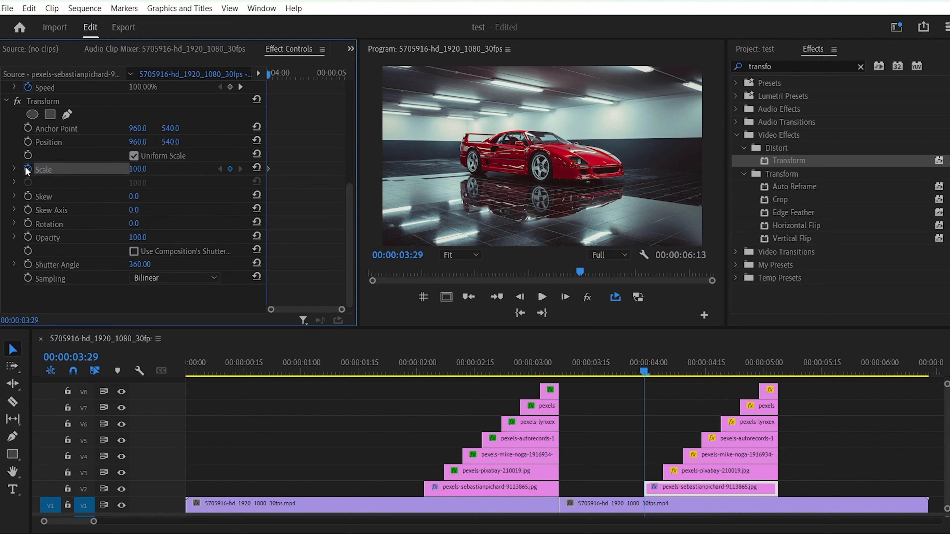
click(137, 170)
text(180)
key(Return)
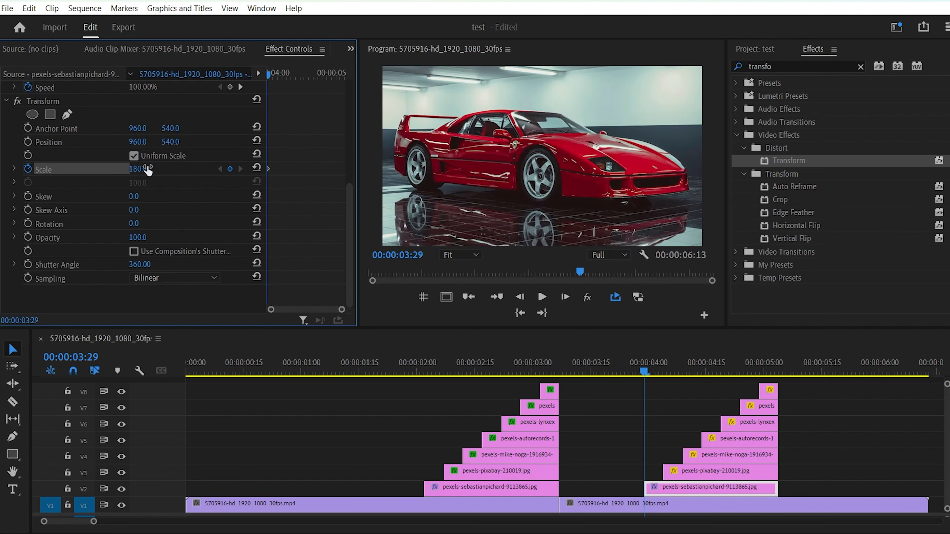
Shift the 180 Scale keyframe five frames after the clip's start and reset Scale to 100 at 00:00:03:29.
key(Right)
key(Right)
key(Right)
key(Right)
key(Right)
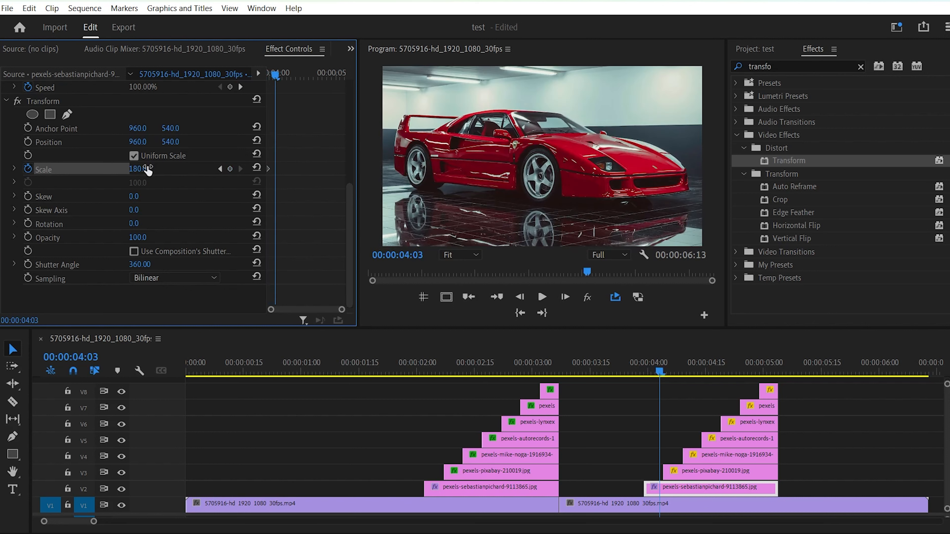
key(Left)
key(Left)
key(Left)
key(Left)
key(Left)
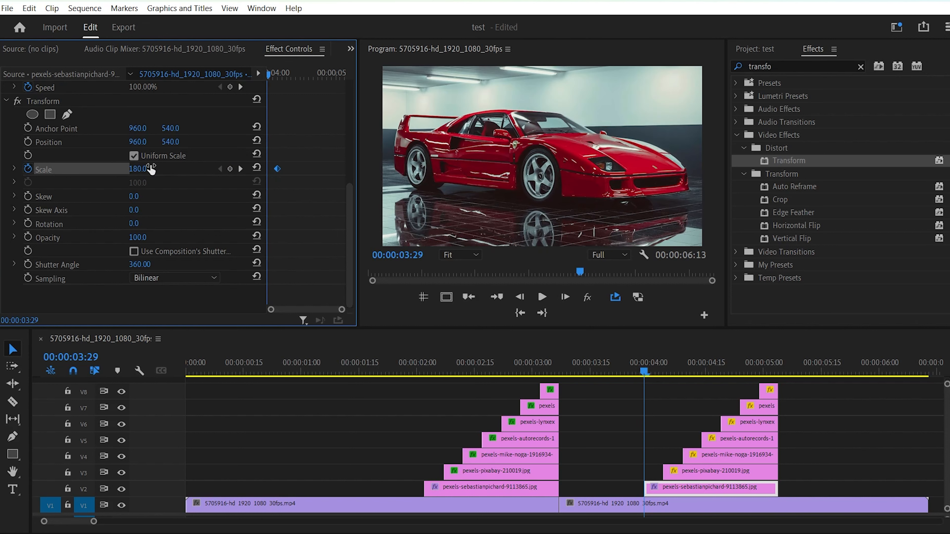
click(252, 169)
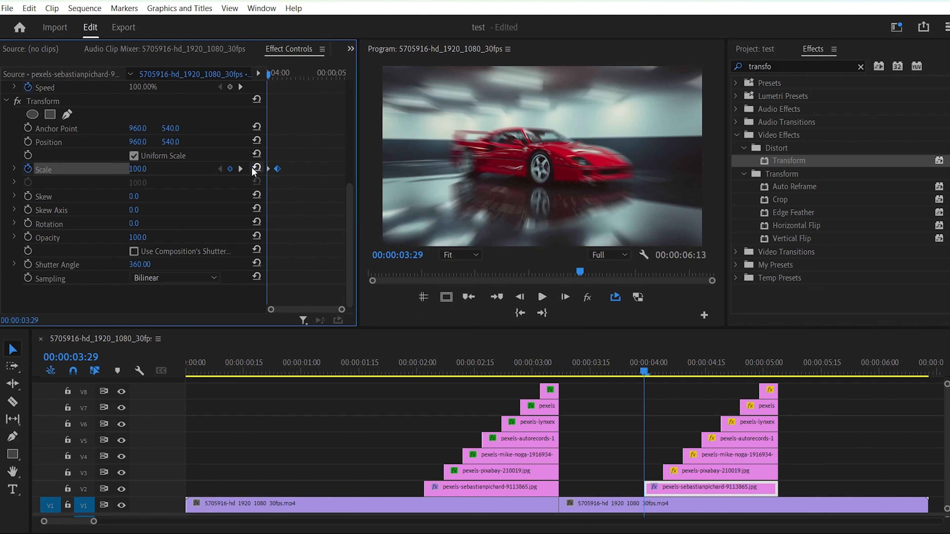
Copy the second stack's V2 Transform effect onto that stack's images on V3 to V8.
click(73, 98)
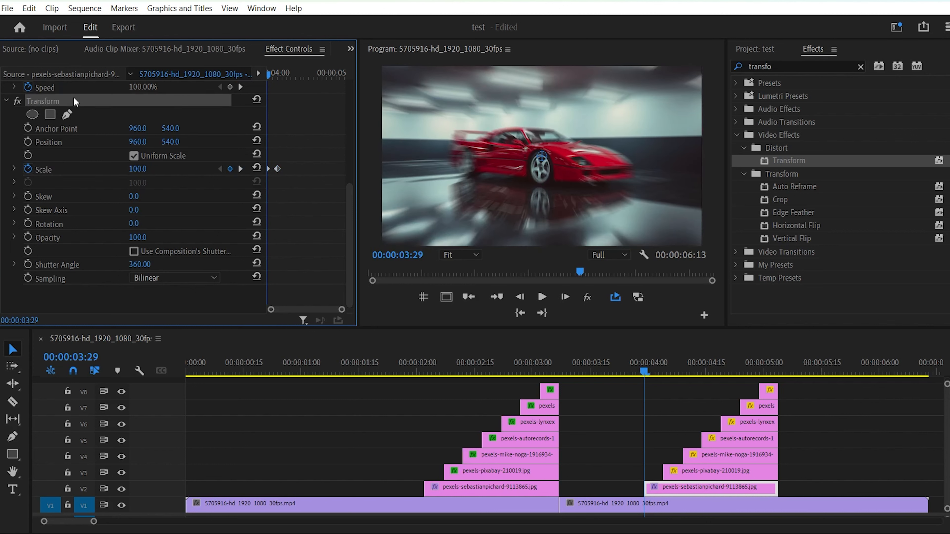
drag(820, 473, 729, 390)
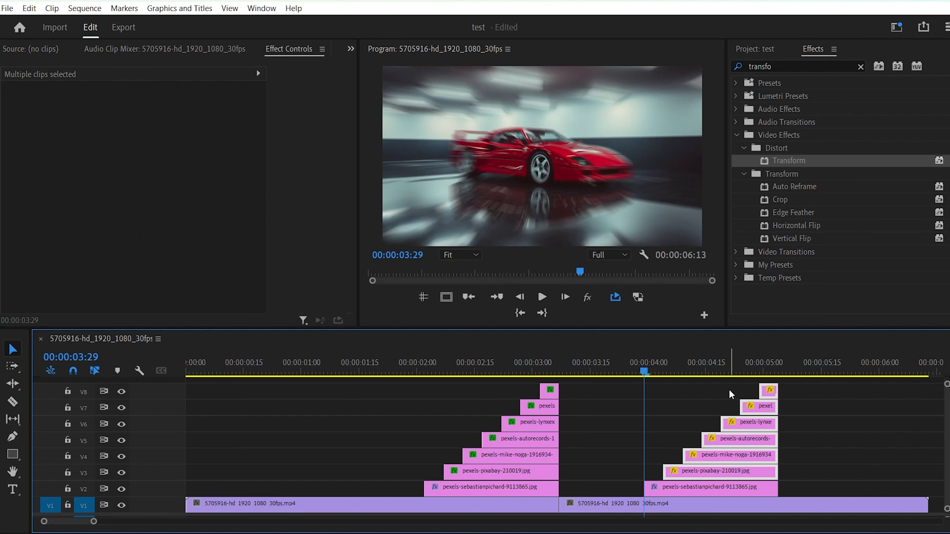
Play back the second stack's zoom transition from about 00:00:03:17.
drag(629, 364, 599, 364)
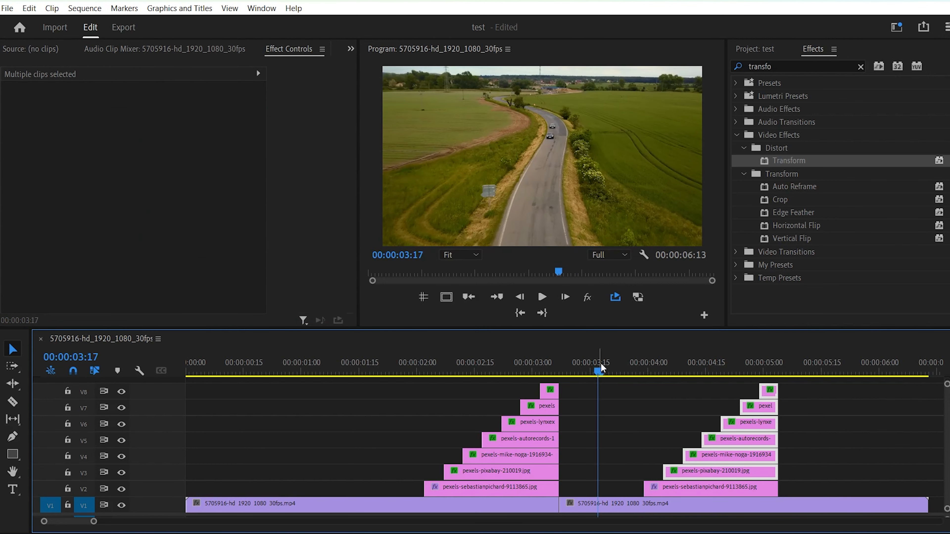
key(space)
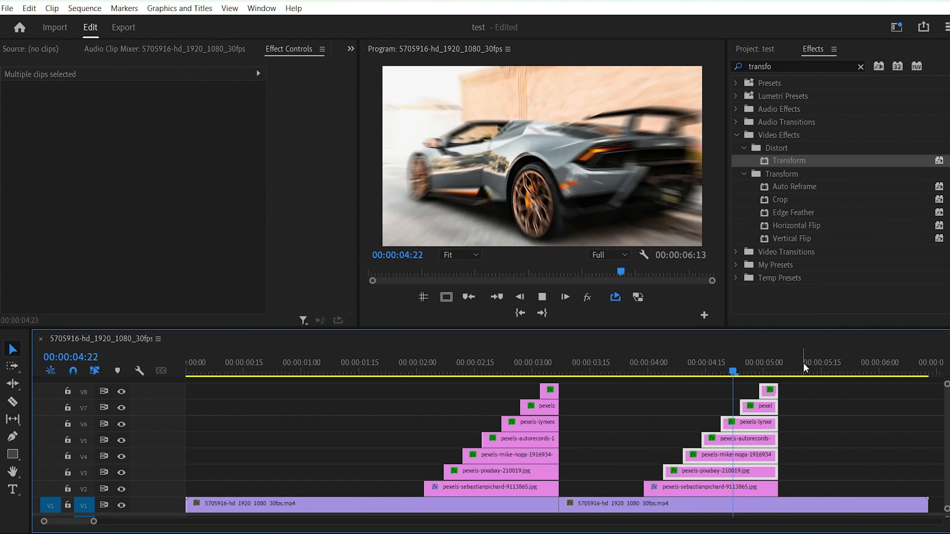
key(space)
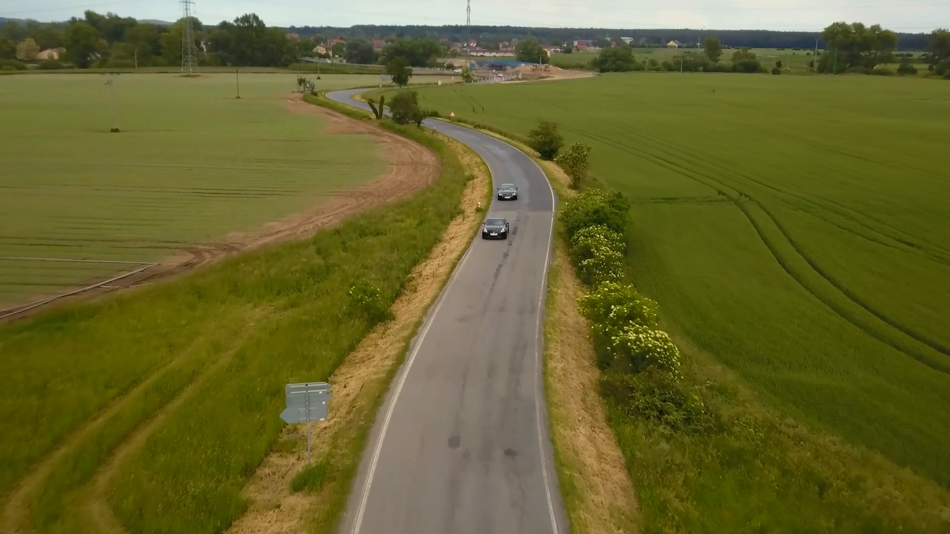